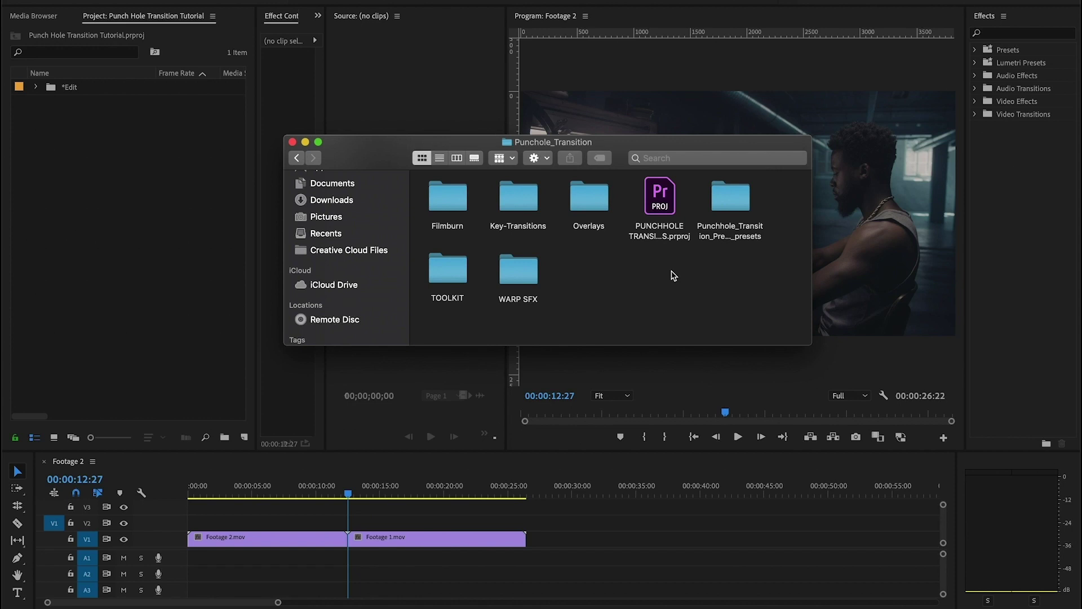
- Import the whole PUNCHHOLE TRANSITIONS .prproj from Finder into the Project panel
left_click(674, 208)
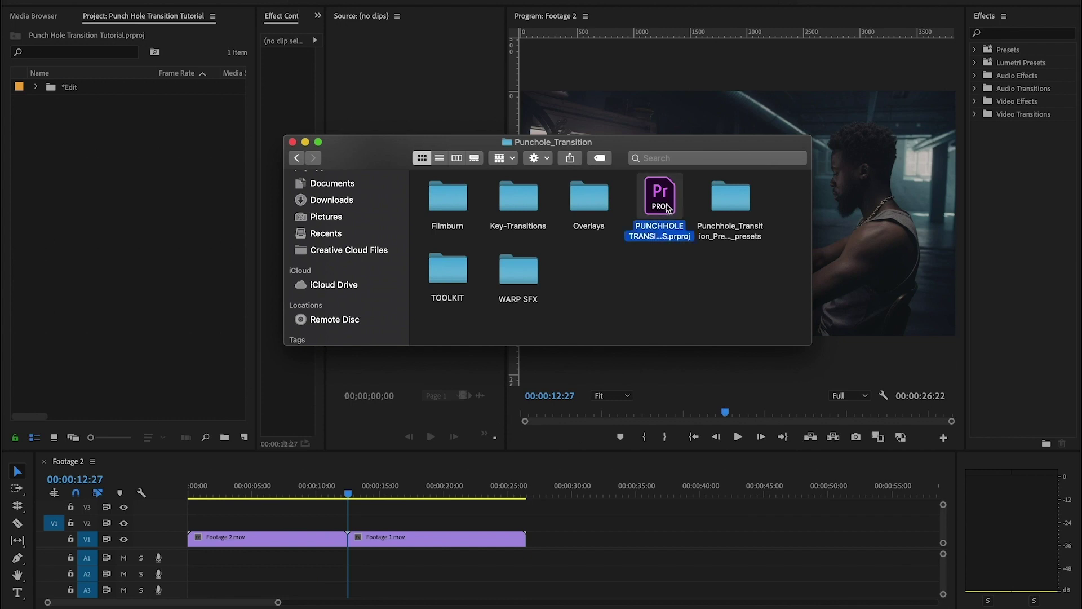
left_click_drag(668, 205, 134, 228)
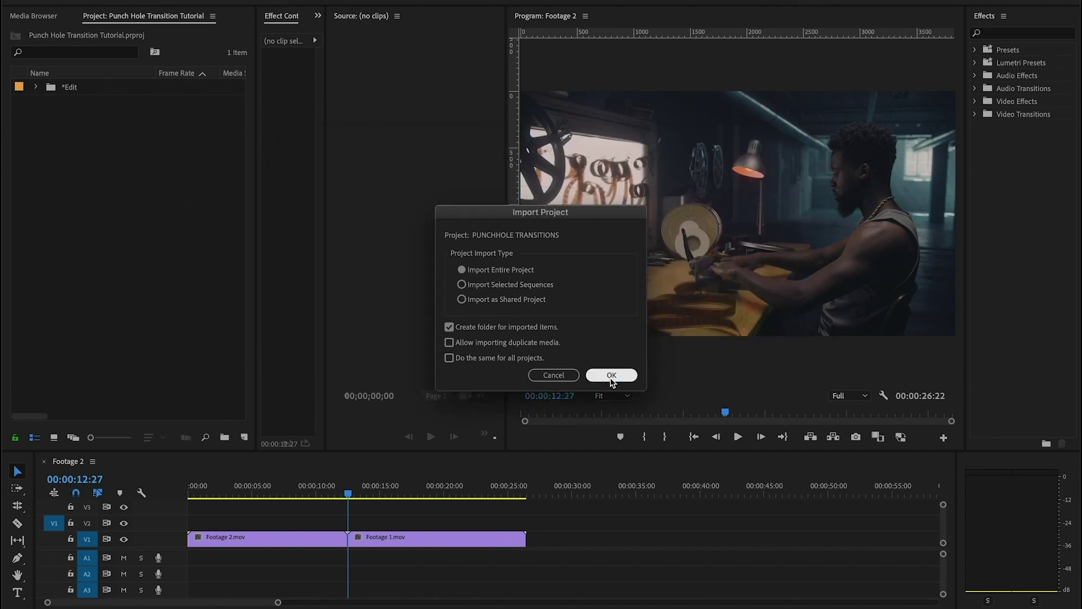
left_click(611, 375)
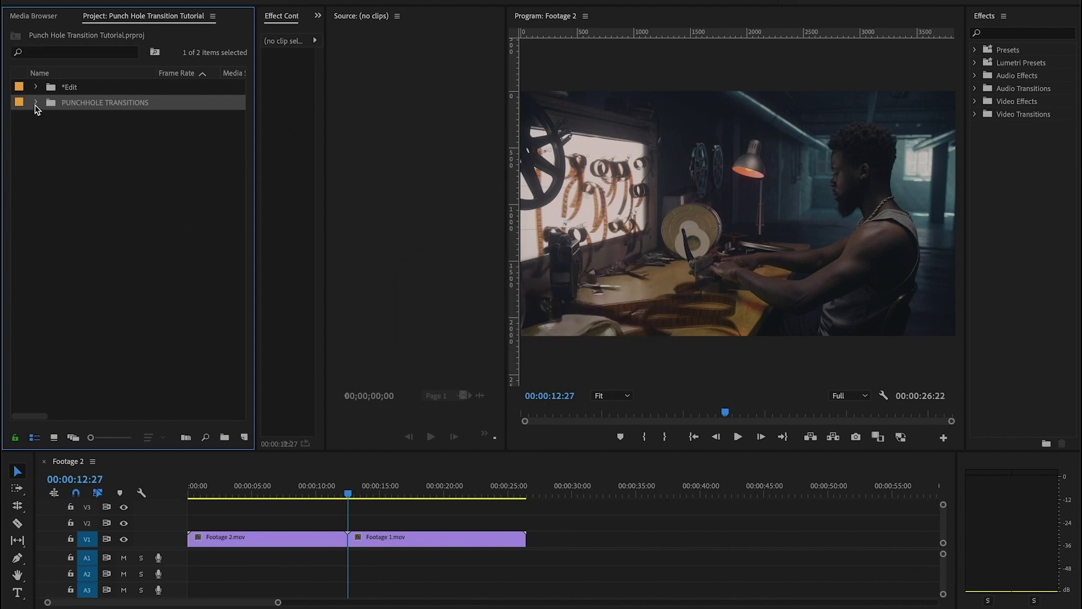
- Open COLLAGE04_alpha.mov from PUNCHHOLE TRANSITIONS > Overlays in the Source monitor and scrub to a later frame
left_click(35, 102)
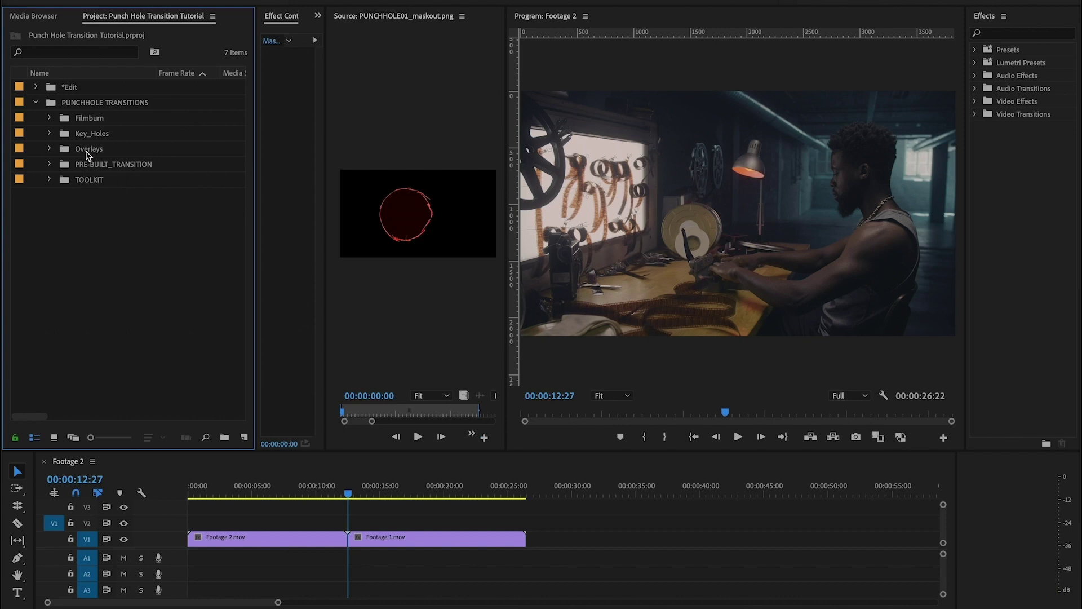
left_click(50, 150)
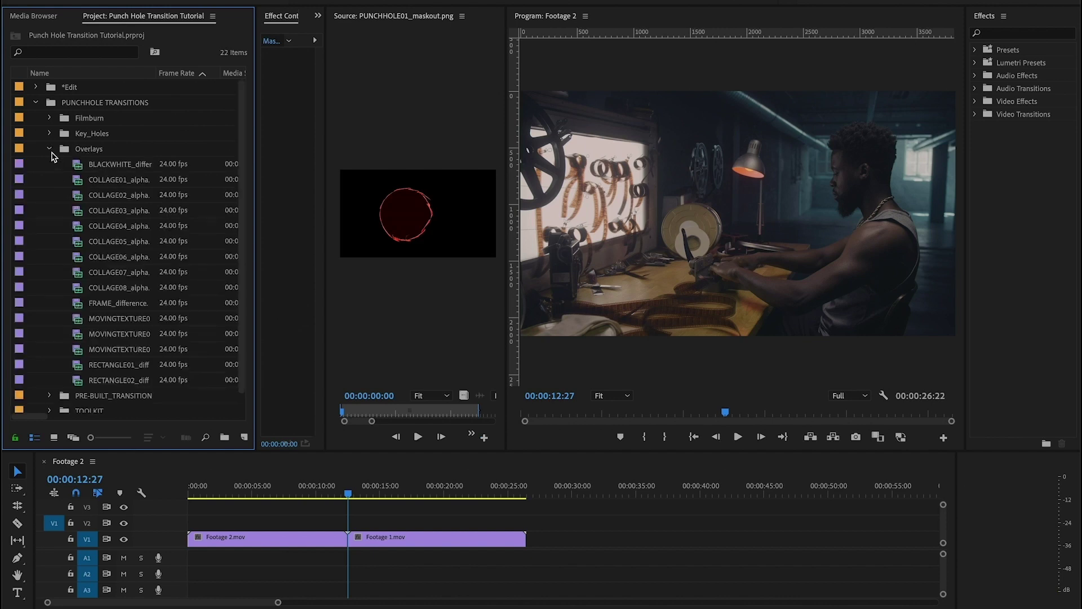
left_click(88, 230)
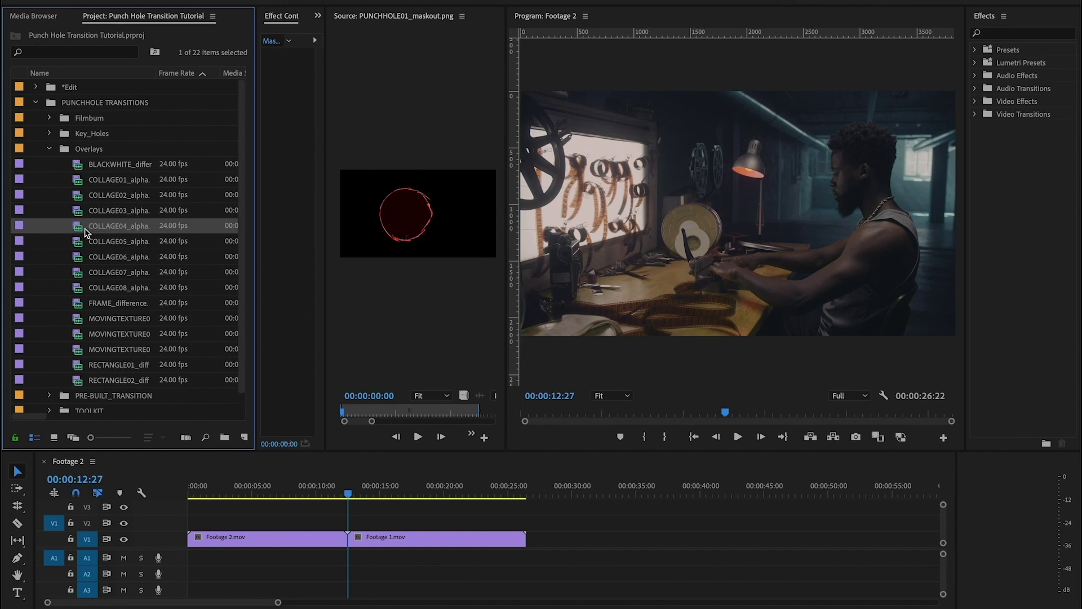
double_click(81, 232)
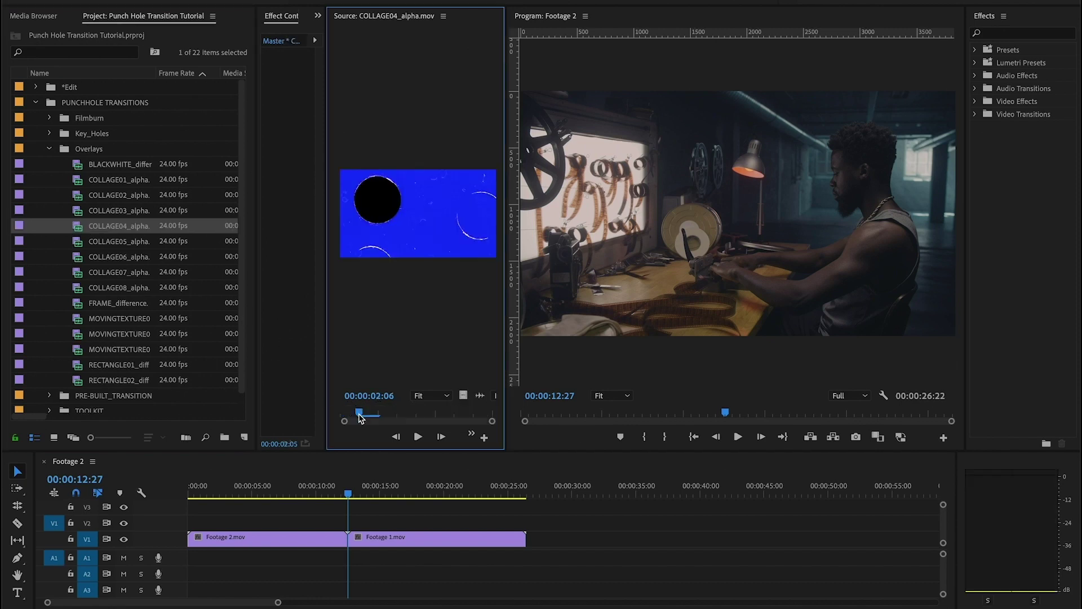
left_click_drag(361, 414, 416, 416)
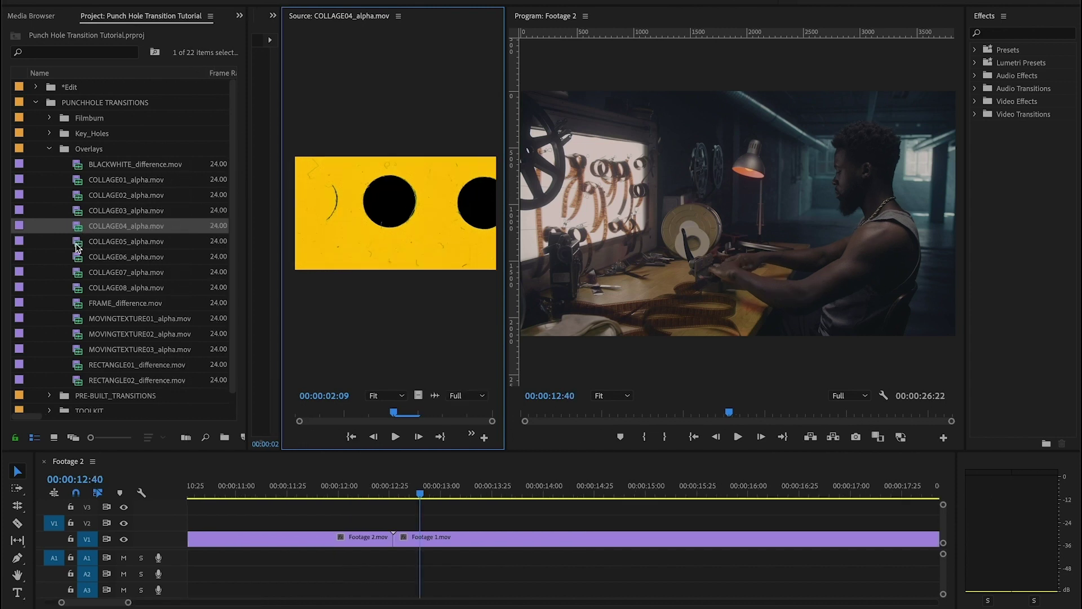
- Place COLLAGE04_alpha on V2 over the cut between the two footage clips
left_click_drag(77, 227, 376, 524)
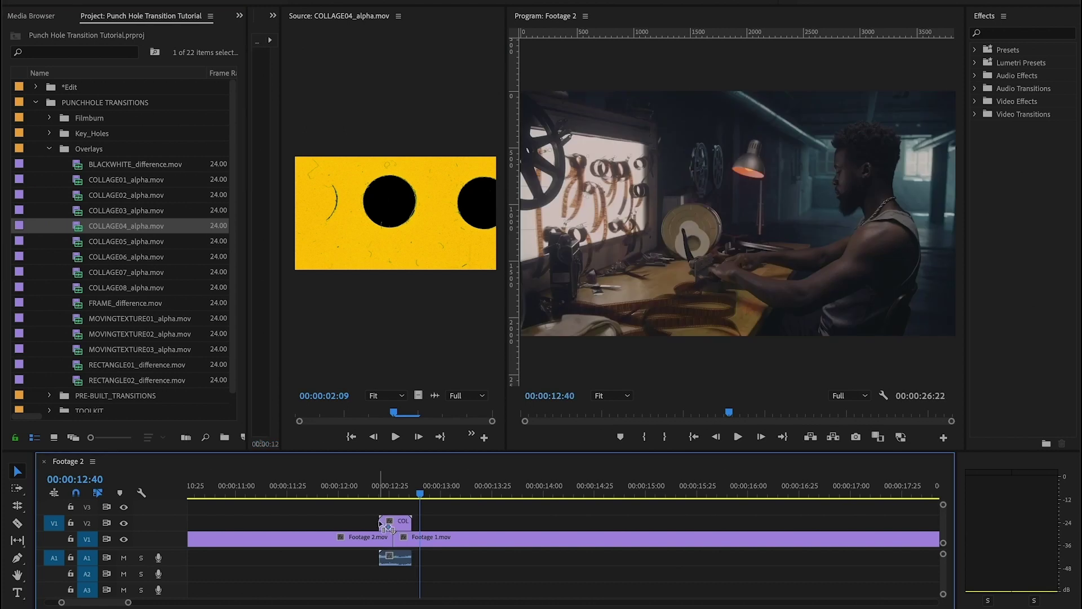
left_click(382, 489)
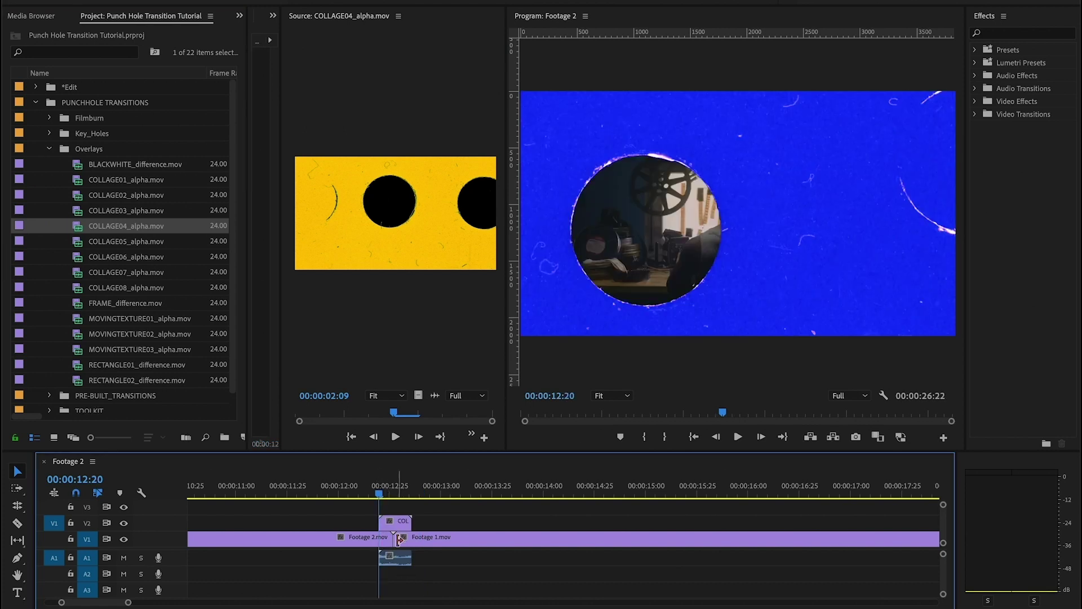
left_click(400, 522)
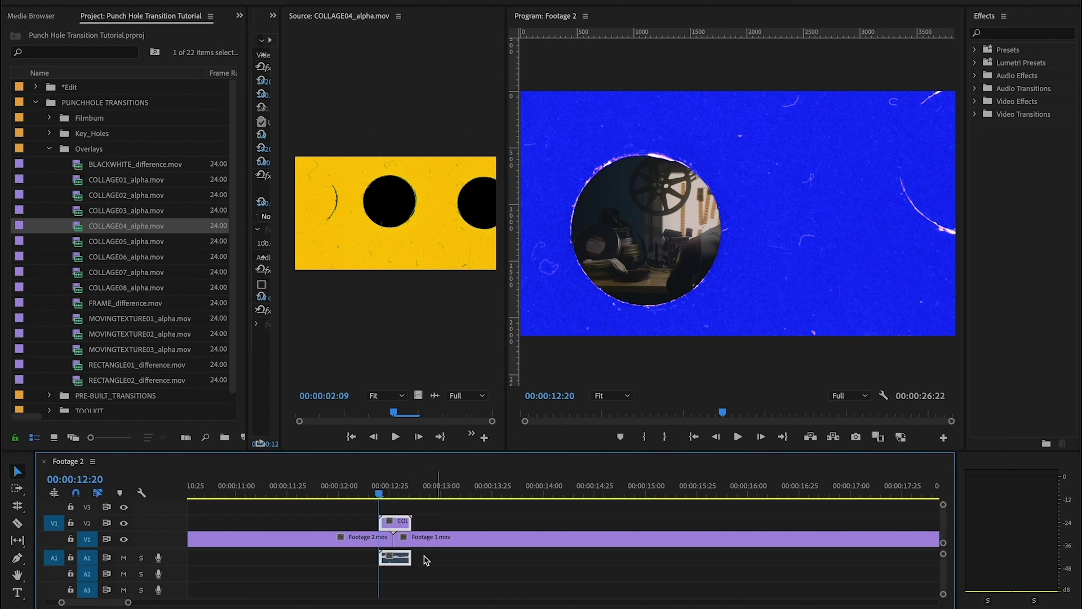
- Play the COLLAGE04 transition several times, then delete the overlay and its audio
left_click(398, 494)
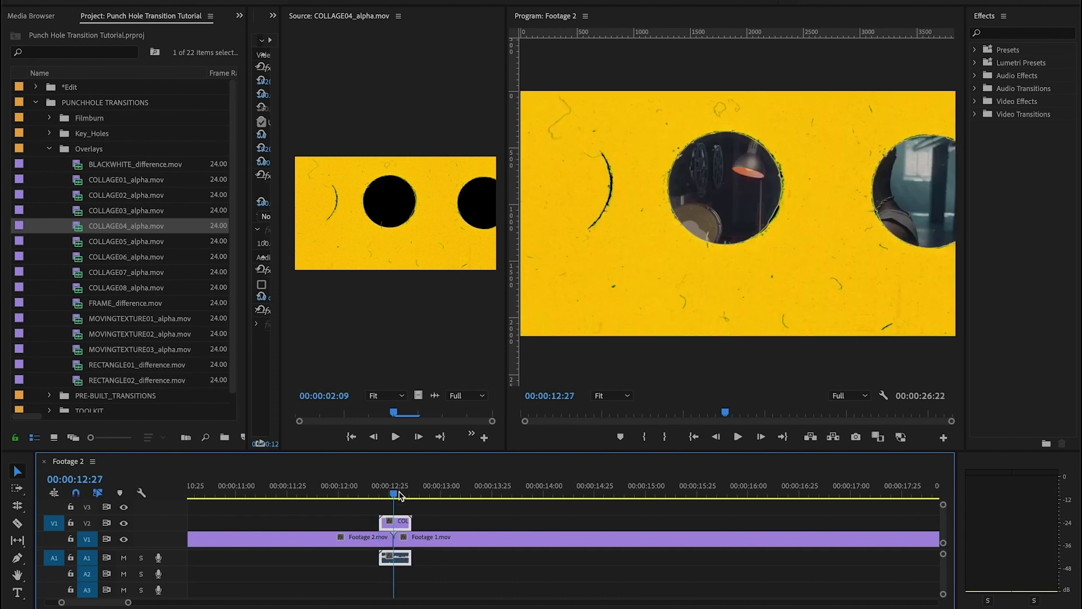
left_click_drag(399, 494, 324, 494)
key("space")
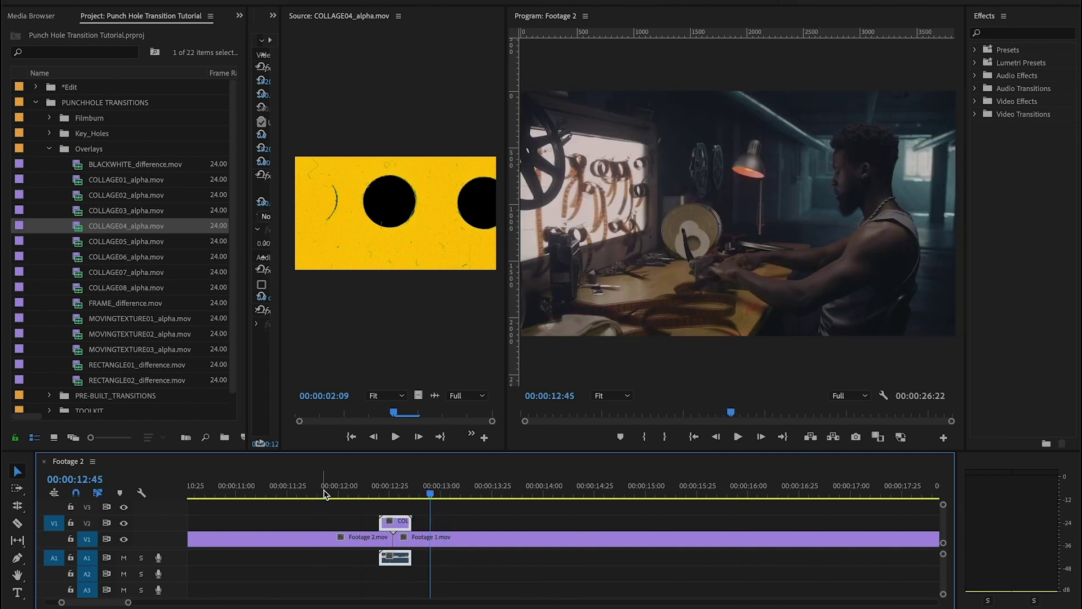
left_click(341, 494)
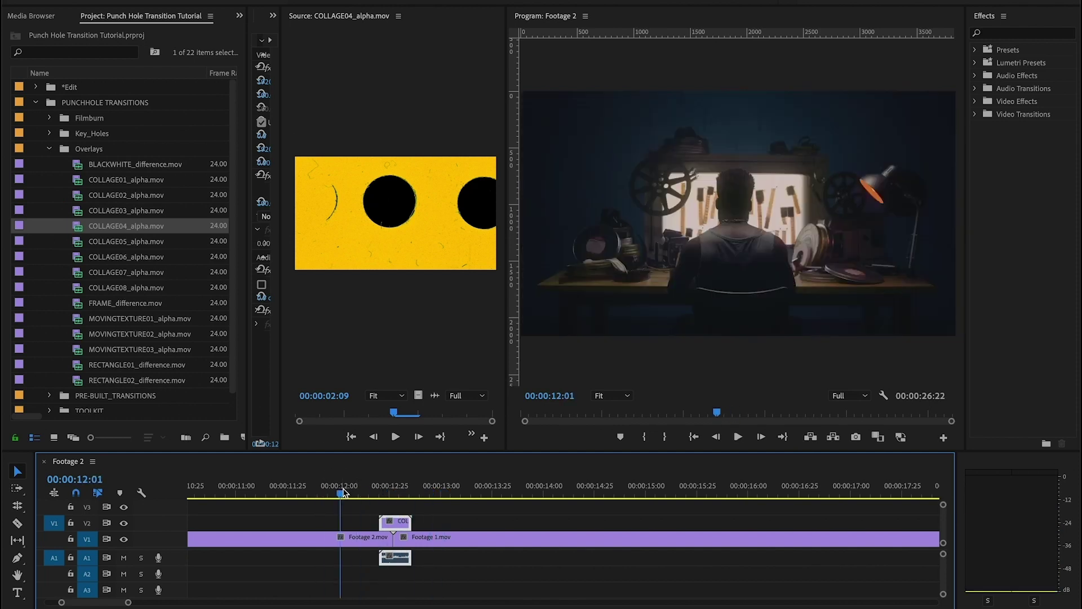
key("space")
key("space")
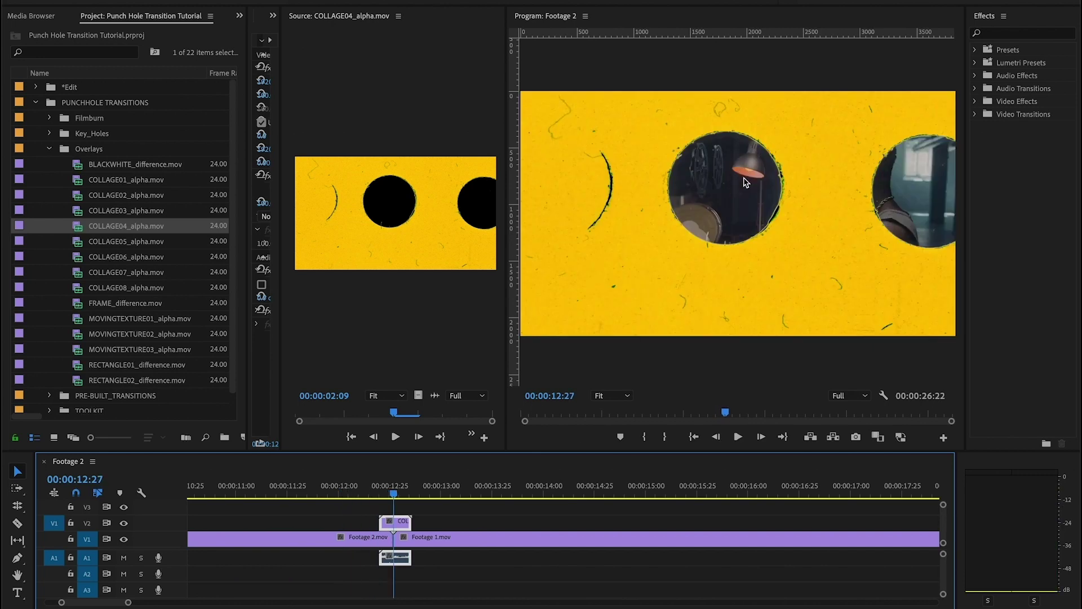
left_click(361, 493)
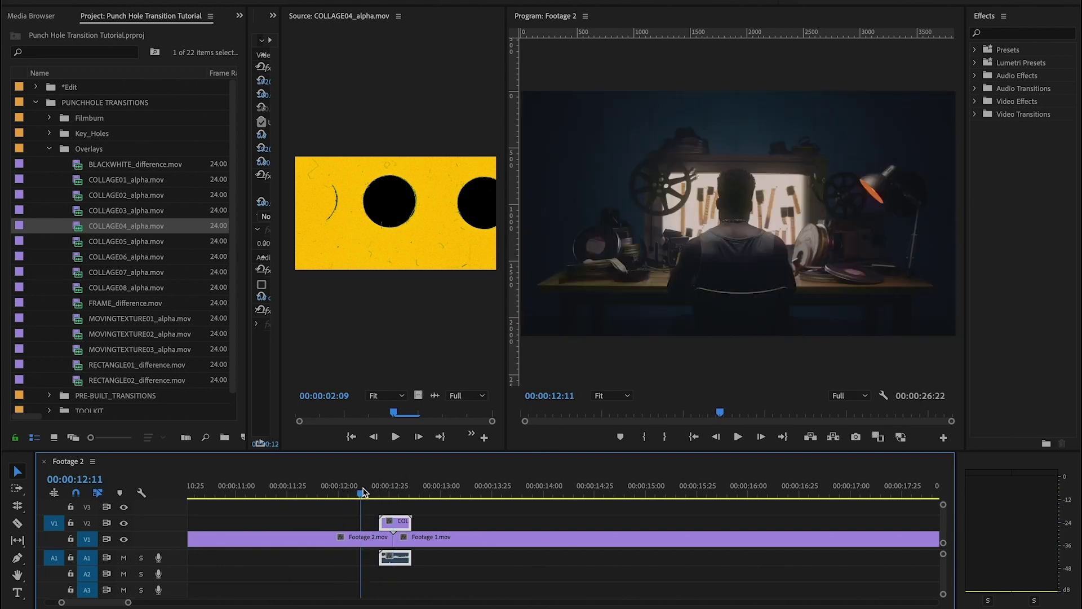
key("space")
key("space")
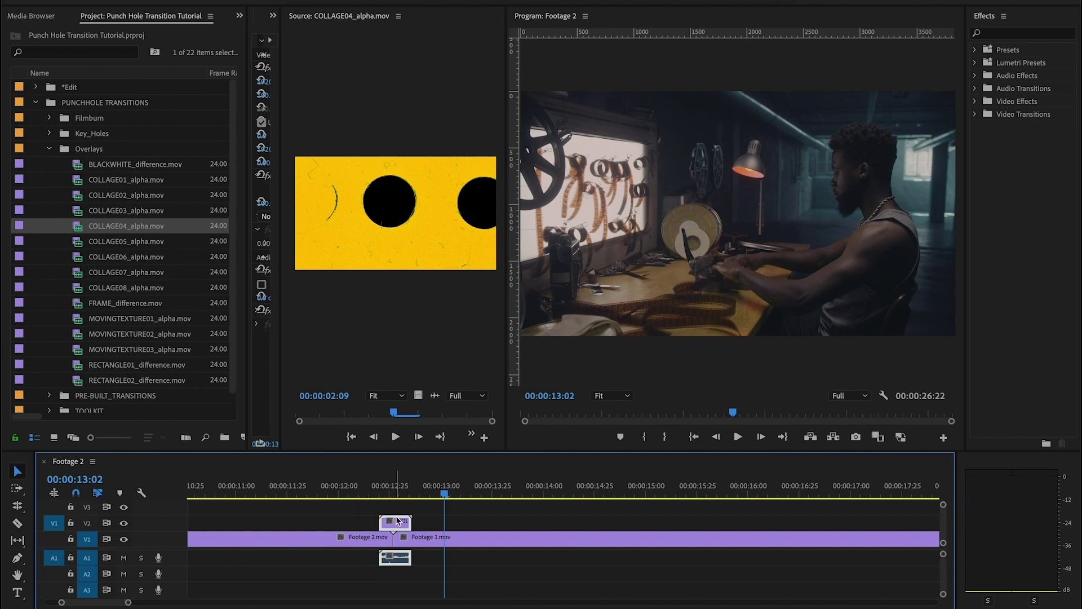
key("Delete")
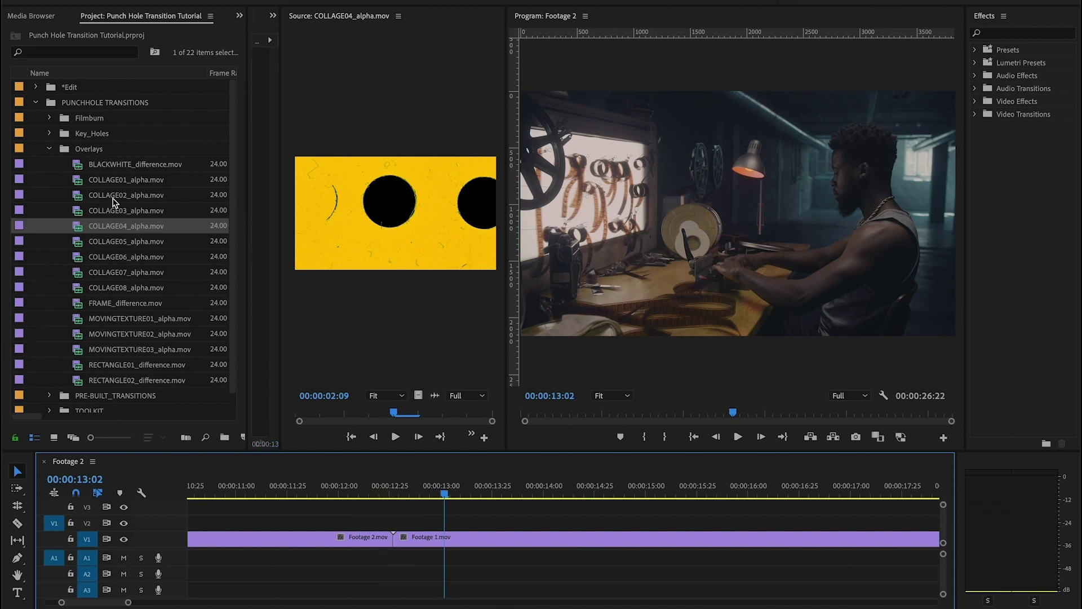
- Place BLACKWHITE_difference.mov on V2 at the cut and set its blend mode to Difference
left_click(143, 166)
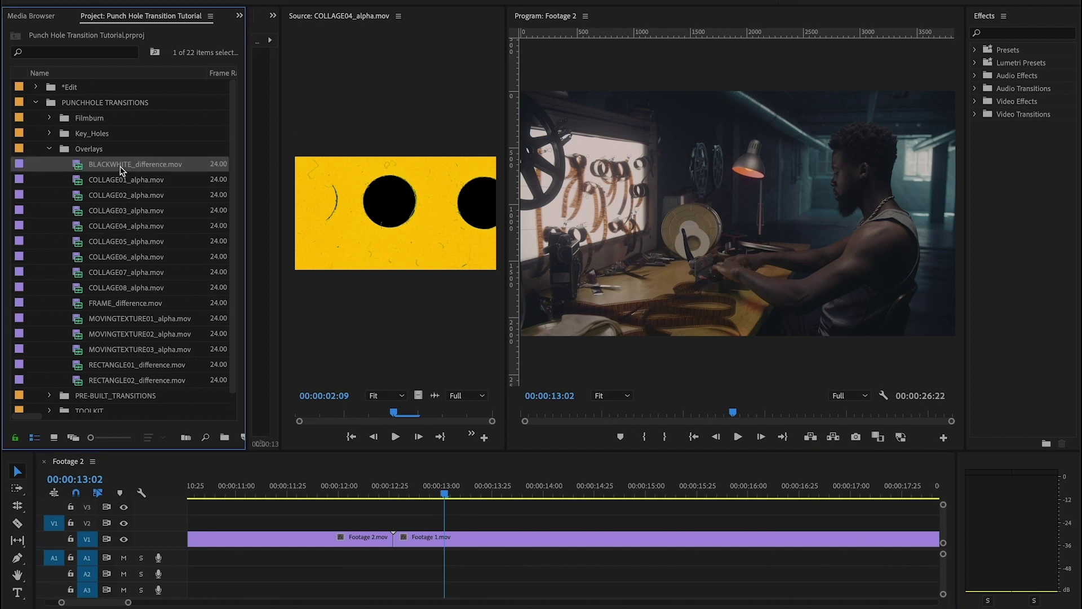
left_click_drag(409, 471, 372, 519)
left_click(394, 488)
left_click(406, 521)
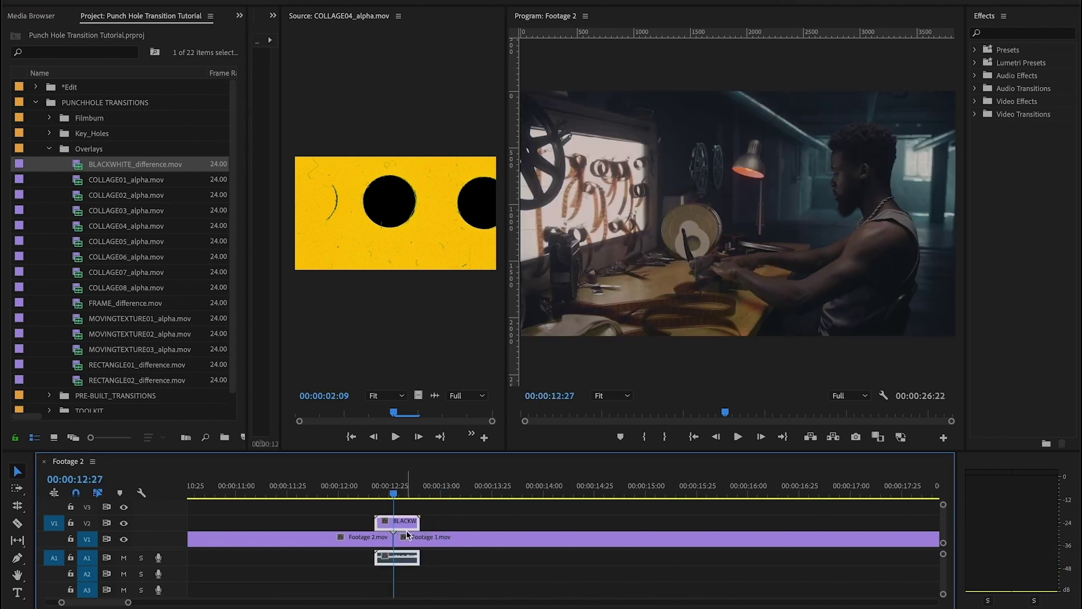
left_click_drag(281, 162, 365, 169)
left_click_drag(364, 247, 393, 246)
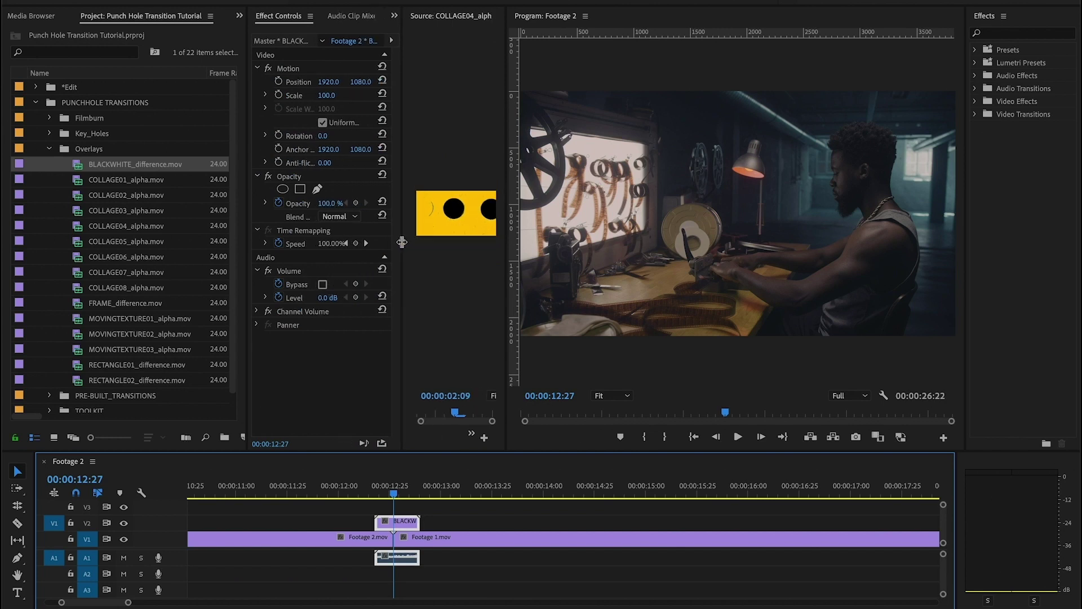
left_click(338, 216)
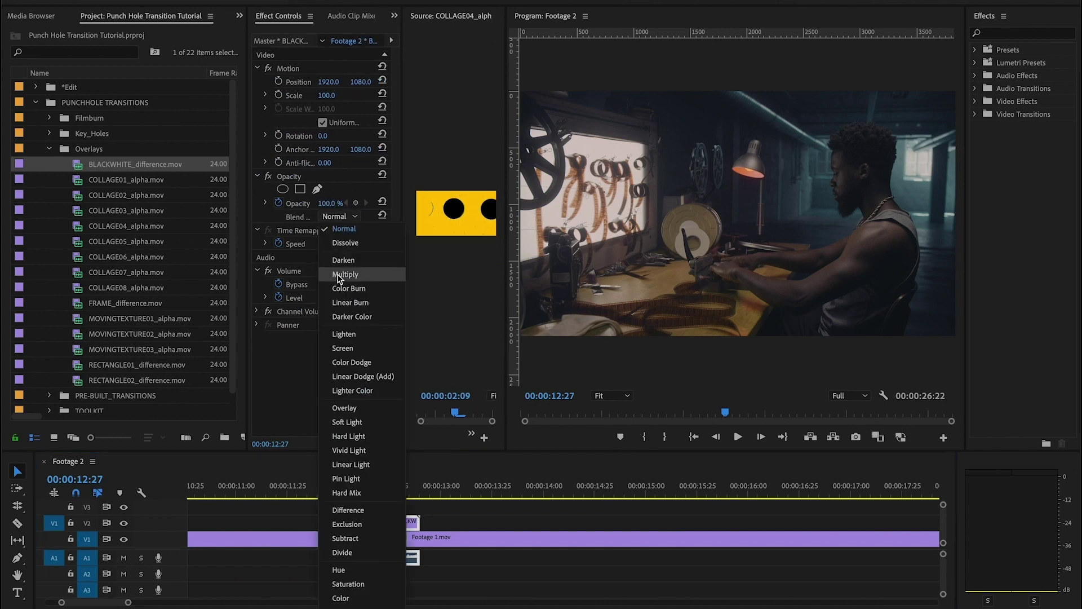
left_click(352, 510)
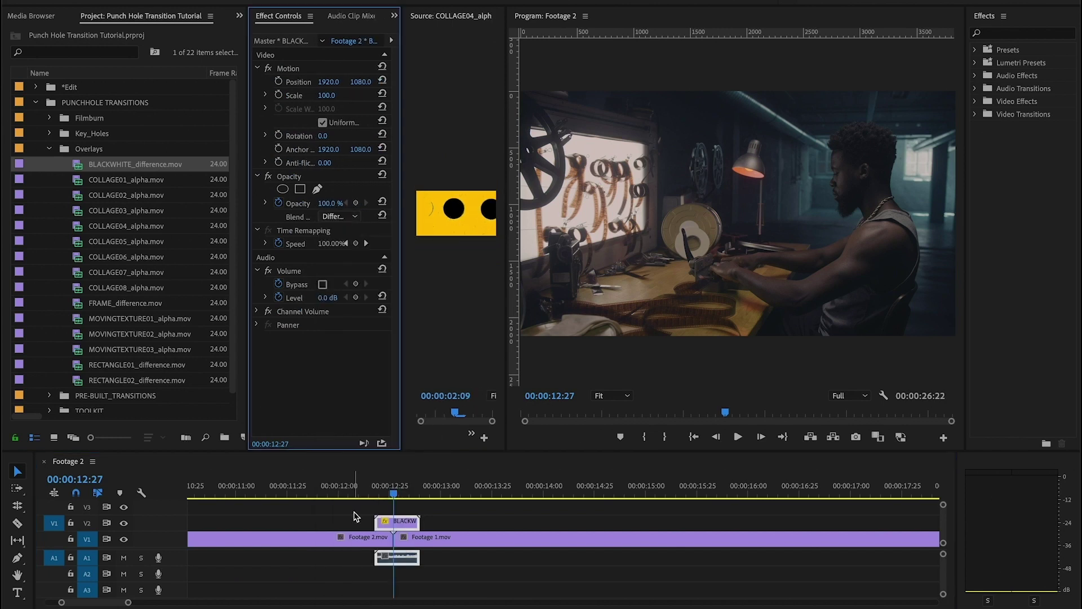
- Play the Difference-blended transition three times from just before the cut
left_click(378, 494)
key("space")
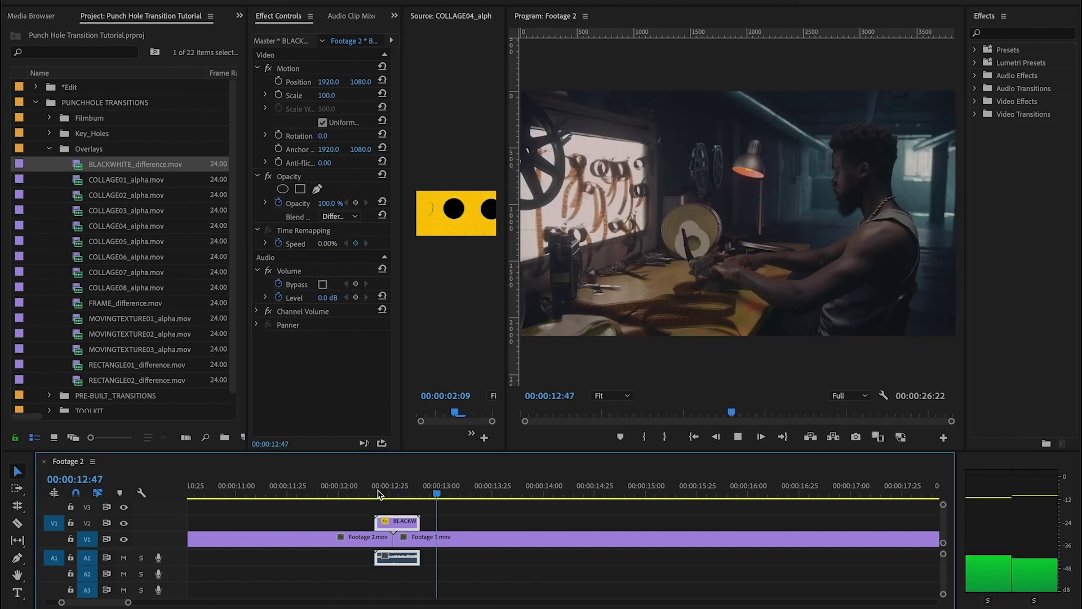
left_click(357, 493)
key("space")
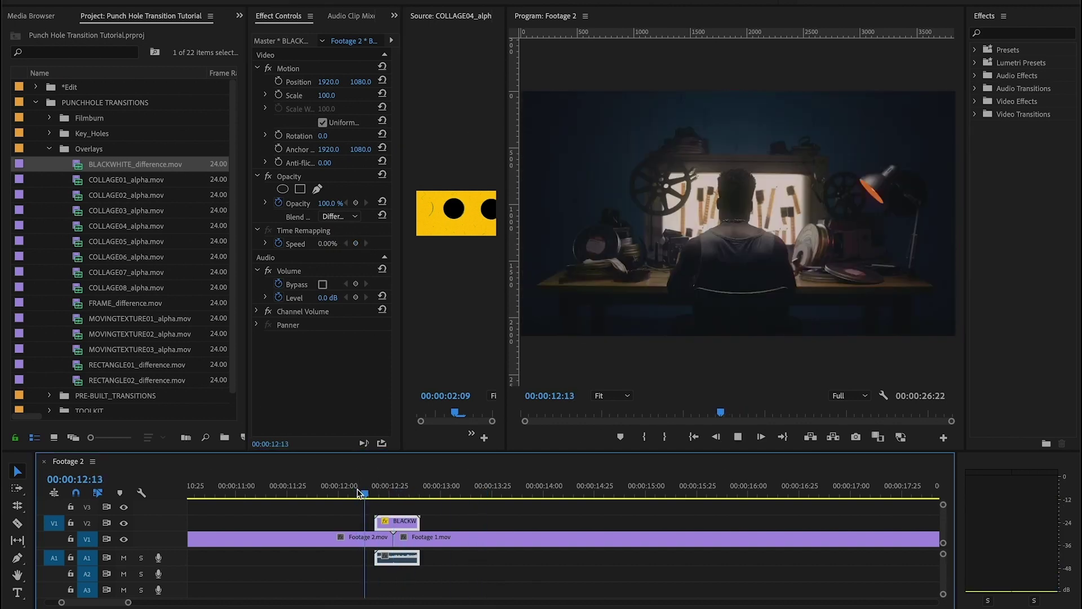
left_click(357, 493)
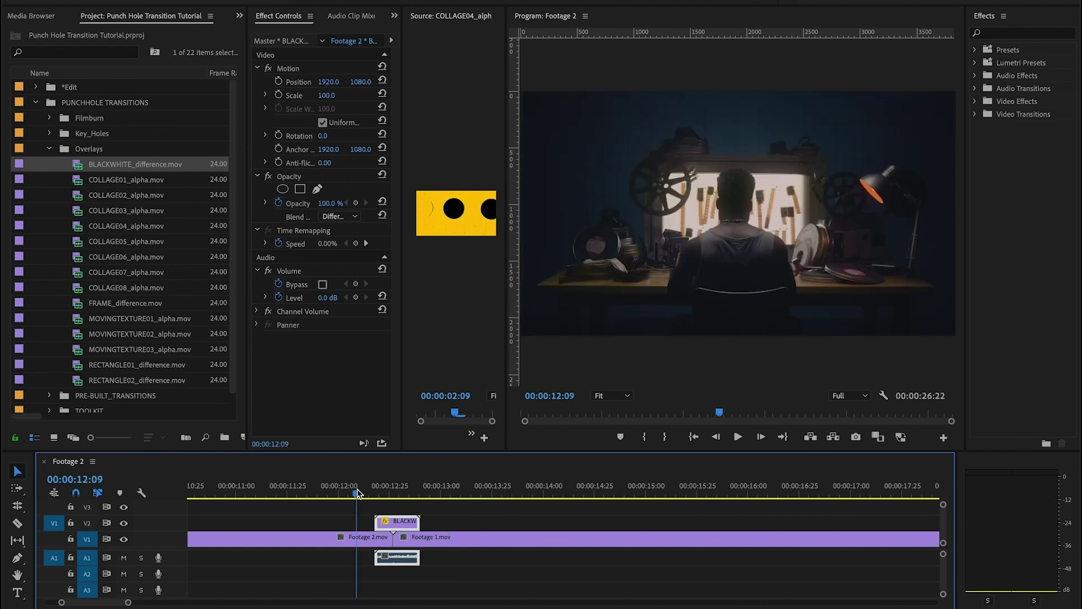
key("space")
key("space")
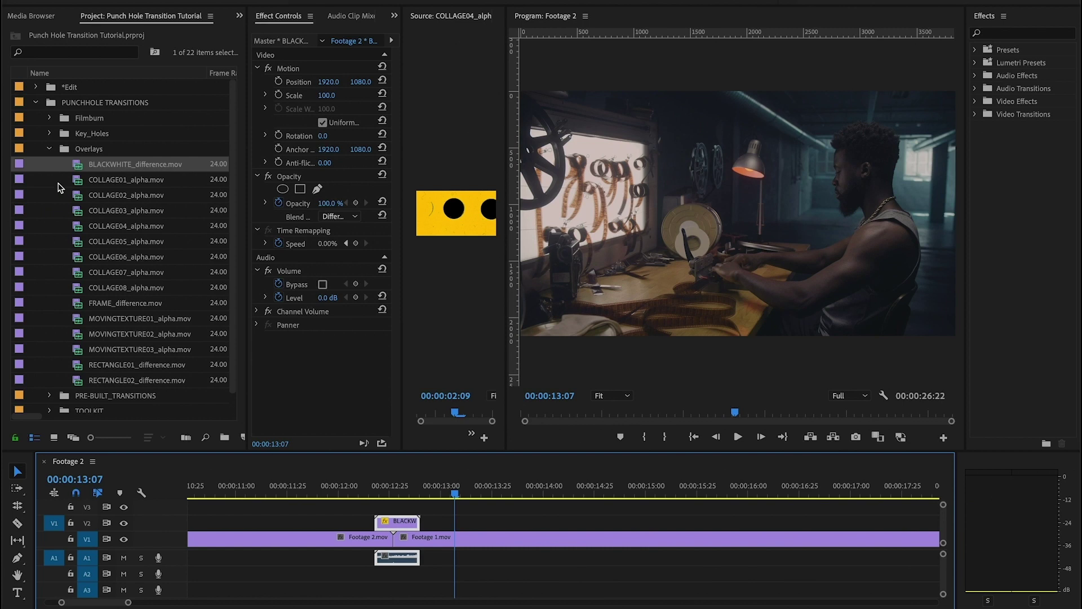
- Open Key_Transition08.mov from the Key_Holes bin in the Source monitor to see the ring
left_click(49, 150)
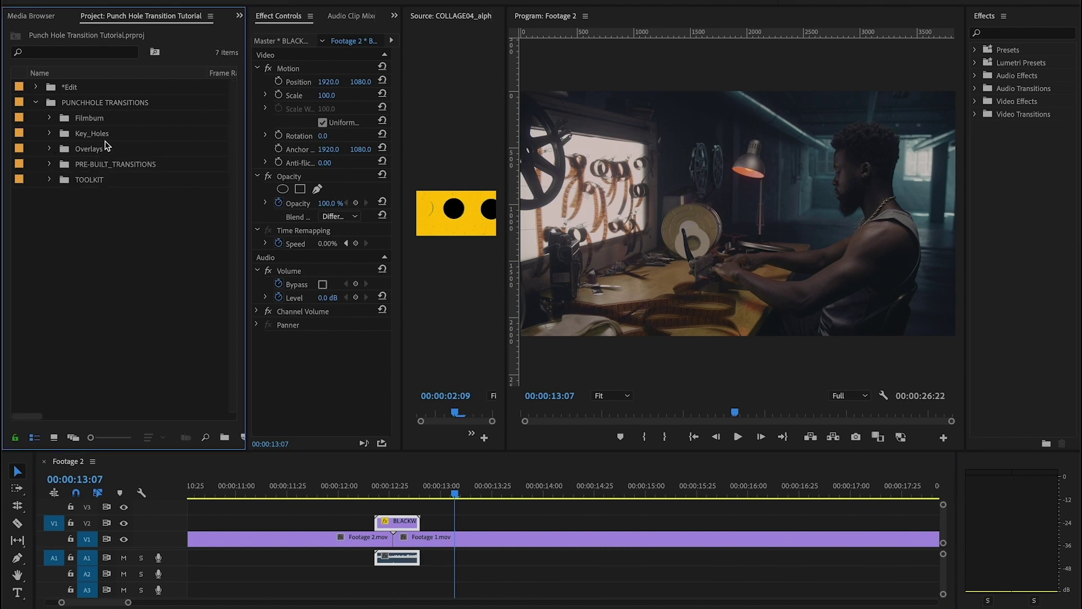
left_click(105, 148)
left_click(79, 134)
left_click(49, 134)
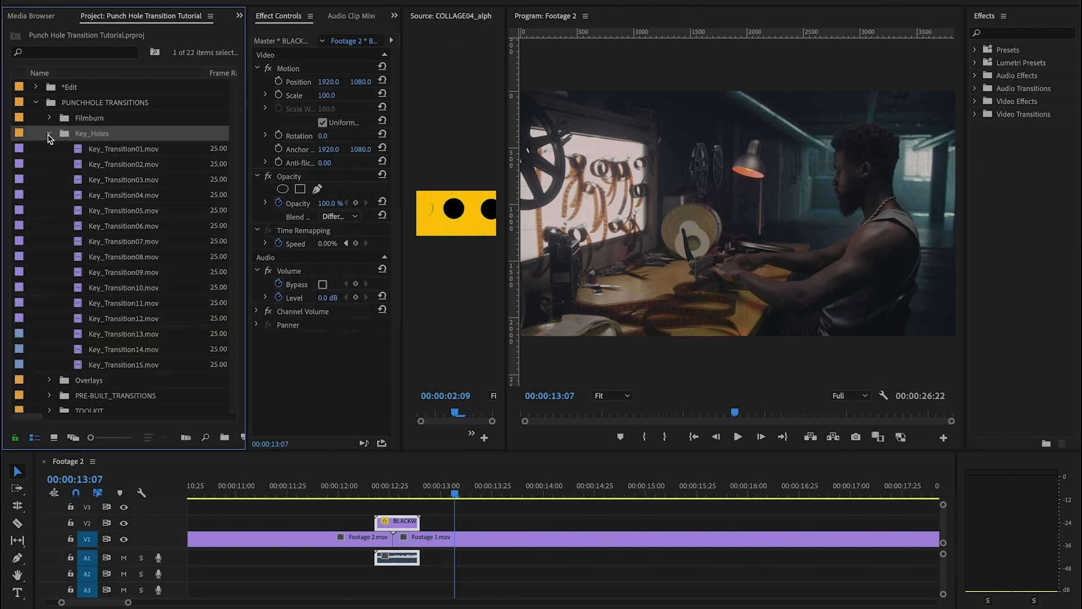
left_click(128, 261)
double_click(128, 261)
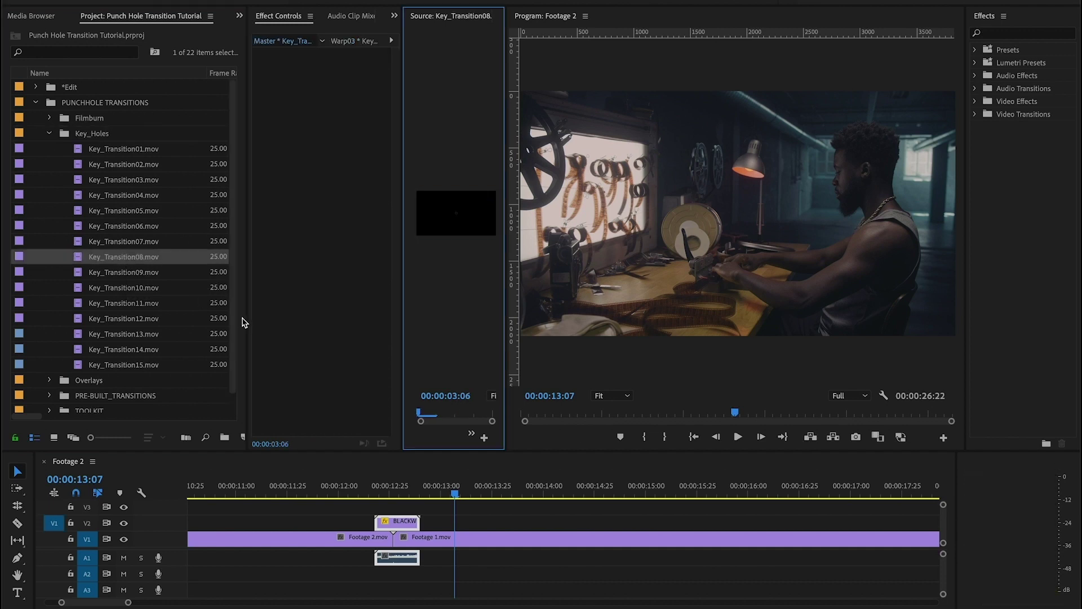
left_click_drag(400, 318, 288, 339)
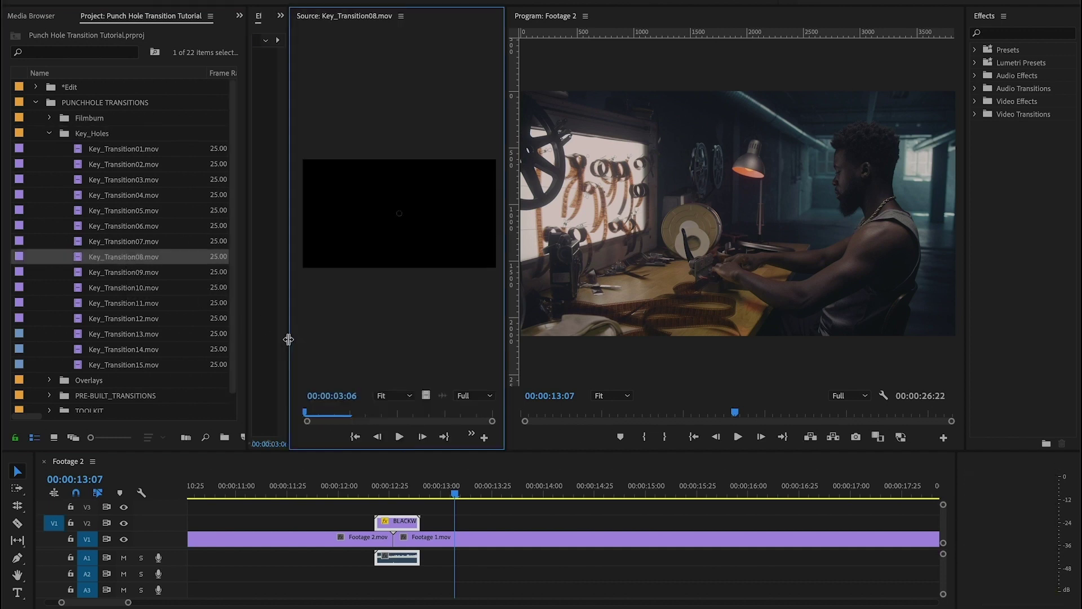
left_click(417, 416)
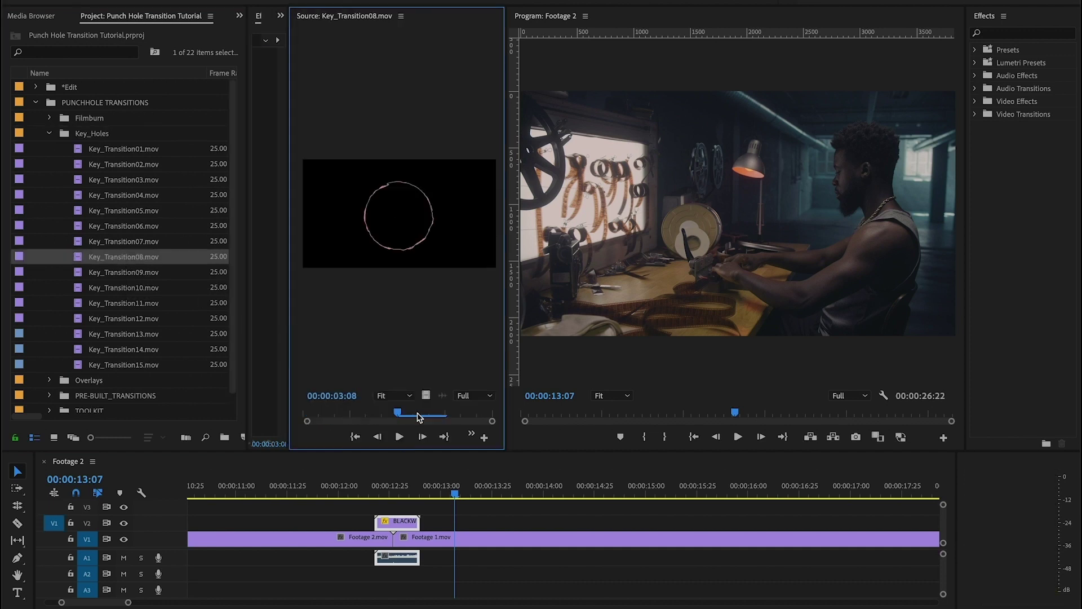
- Delete the BLACKWHITE overlay from V2 and drag Key_Transition08 over the cut
left_click(408, 526)
key("Delete")
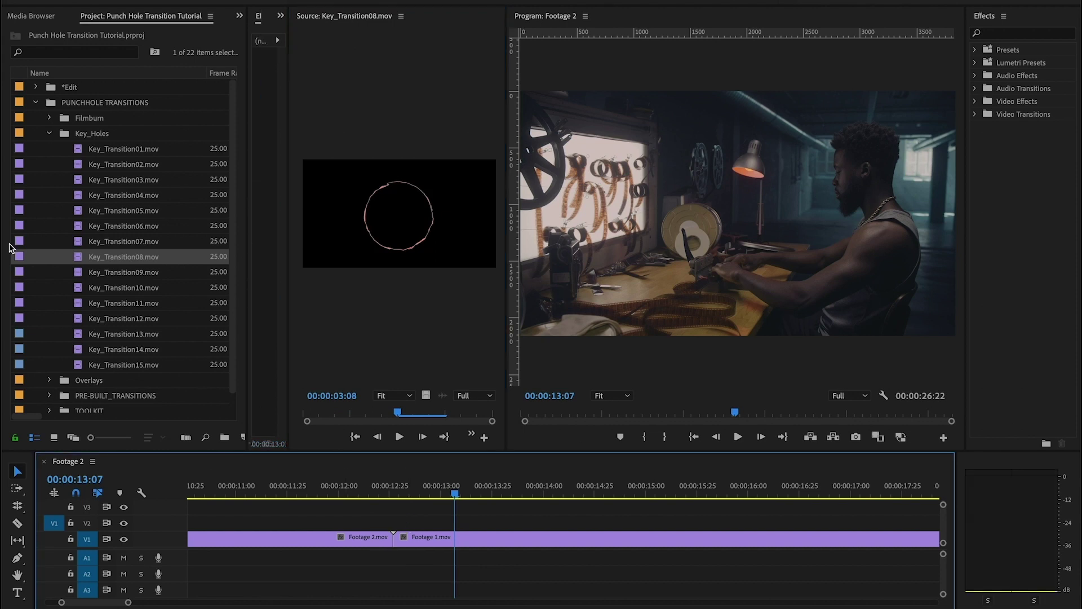
left_click_drag(78, 262, 387, 528)
- Drop Key_Transition08 at the edit point, play it, and shift it two frames earlier
left_click(353, 492)
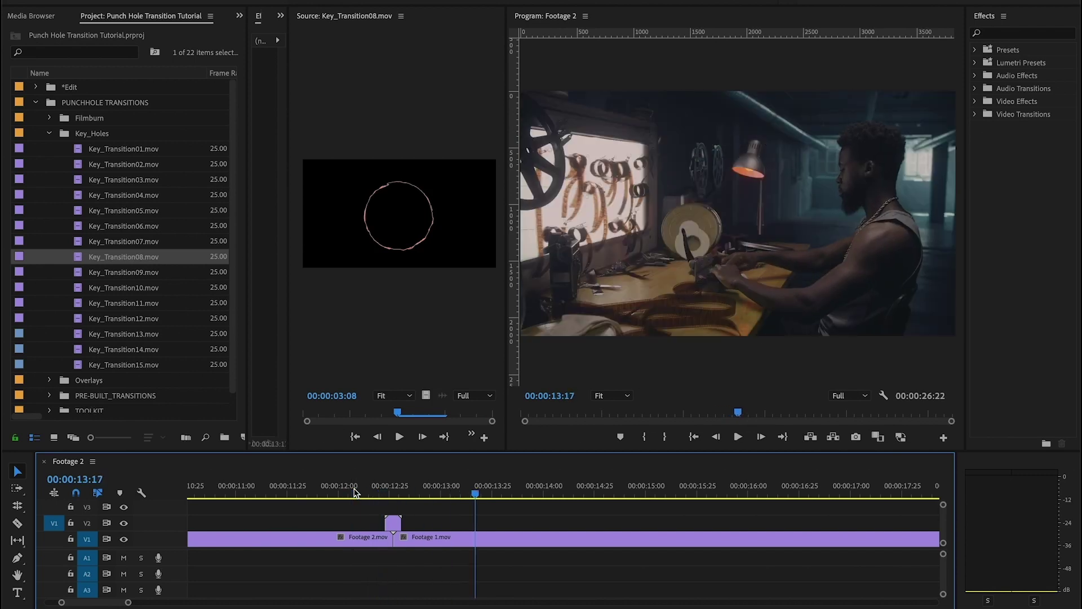
key("space")
key("space")
key("space")
key("space")
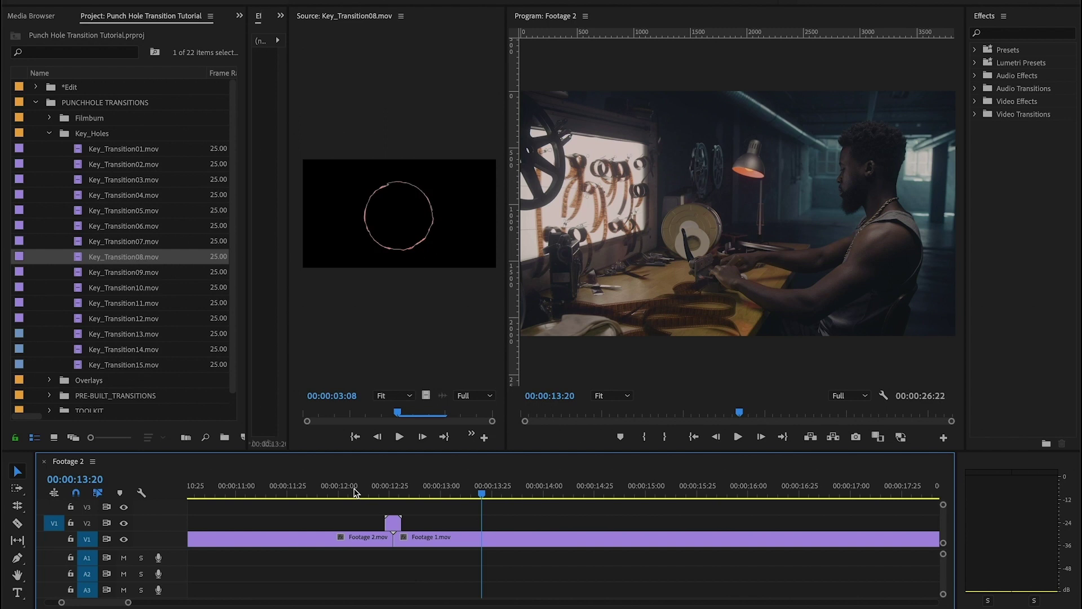
left_click(383, 487)
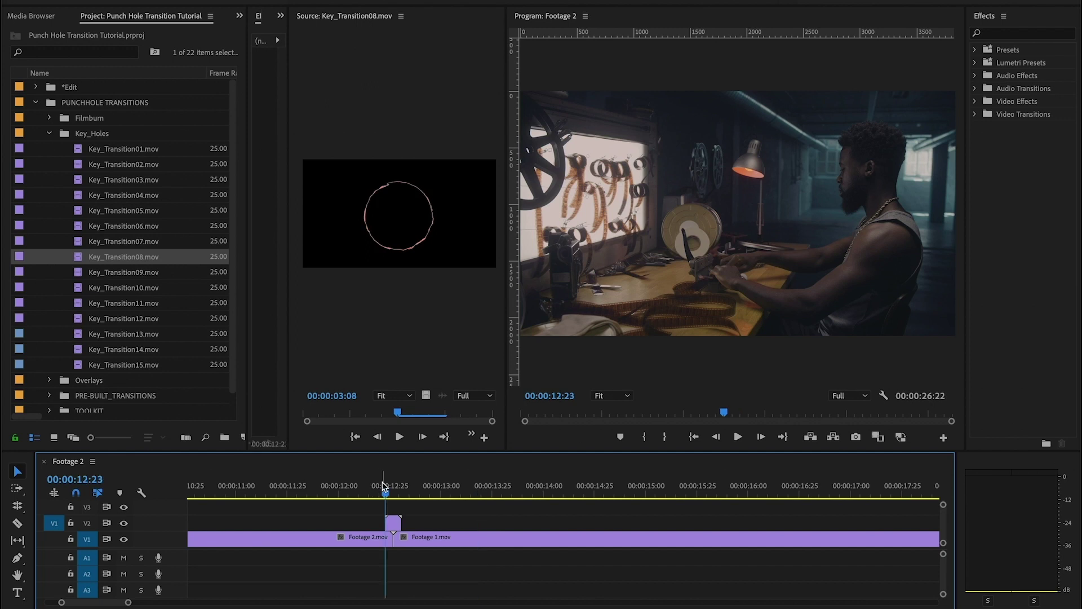
key("=")
key("=")
left_click_drag(591, 518, 558, 521)
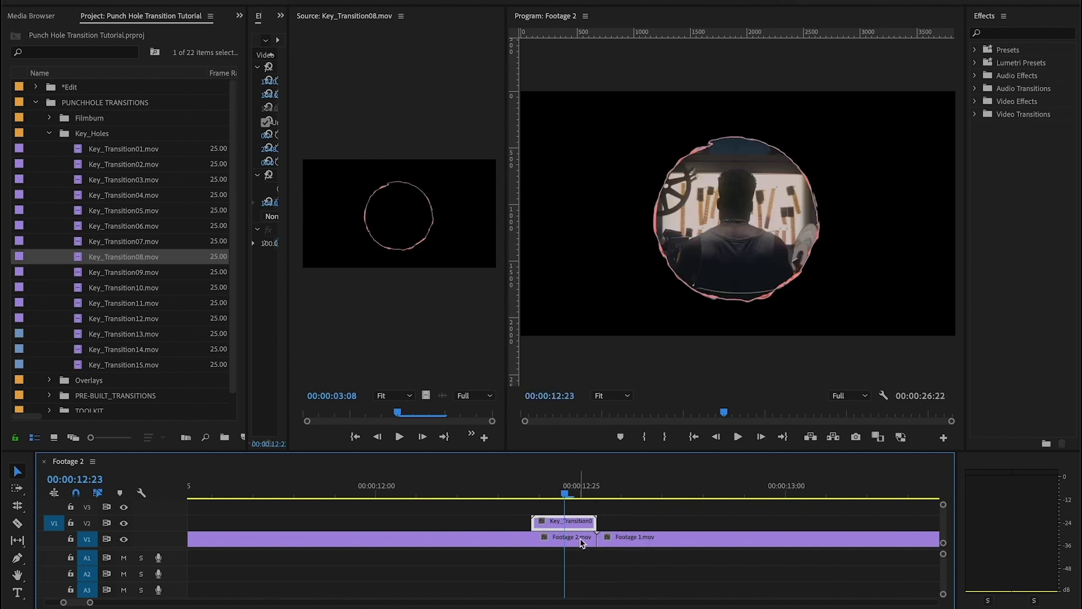
- Move Key_Transition08 and Footage 2 up one track and extend Footage 1 back to the transition start
left_click(584, 542)
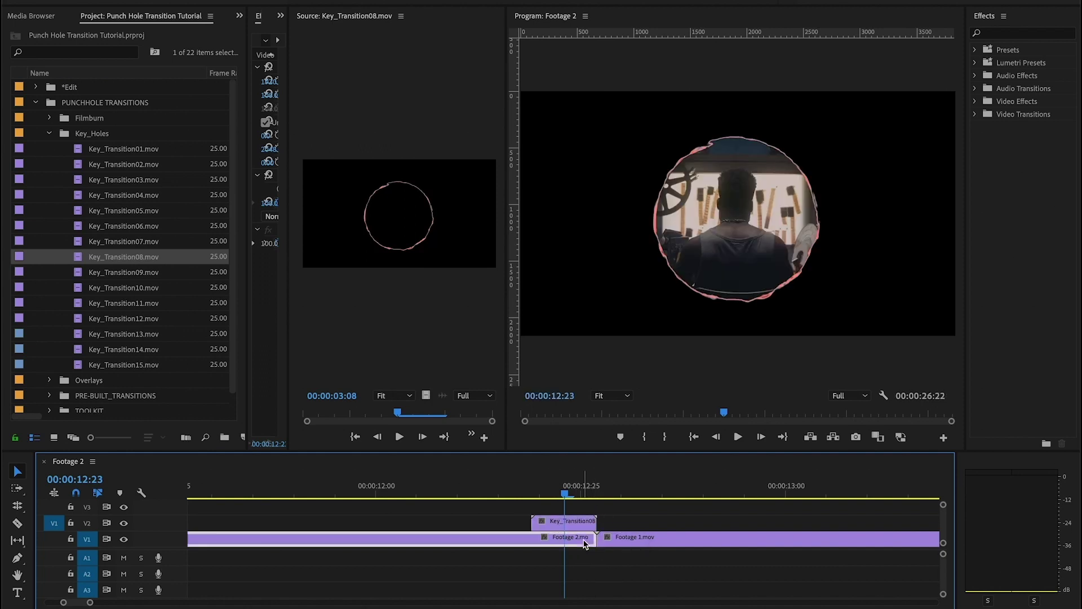
left_click(552, 524)
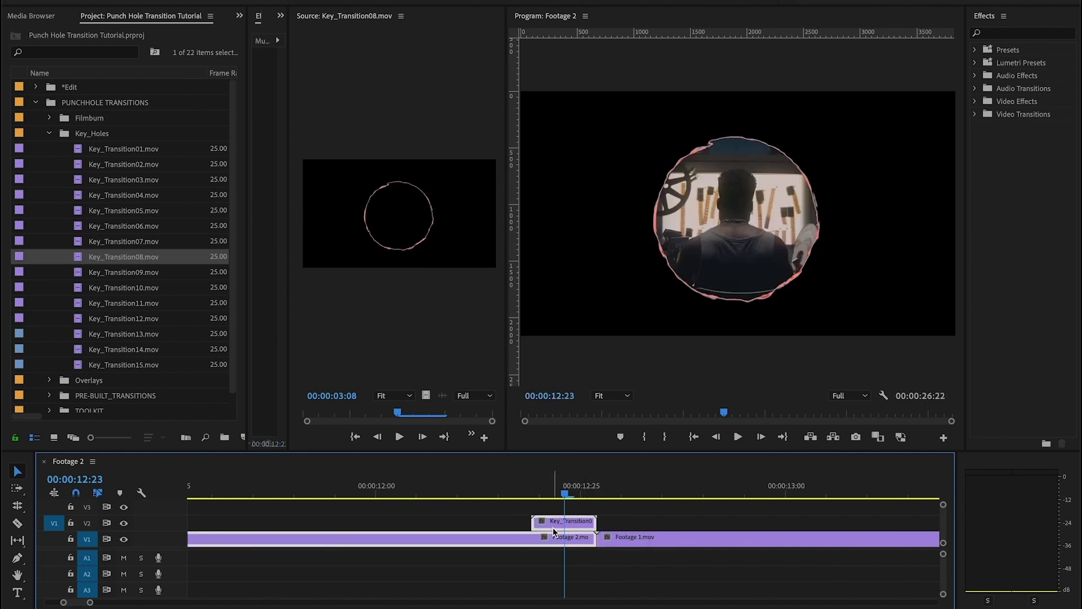
scroll(554, 530, "up", 1)
left_click_drag(554, 530, 554, 514)
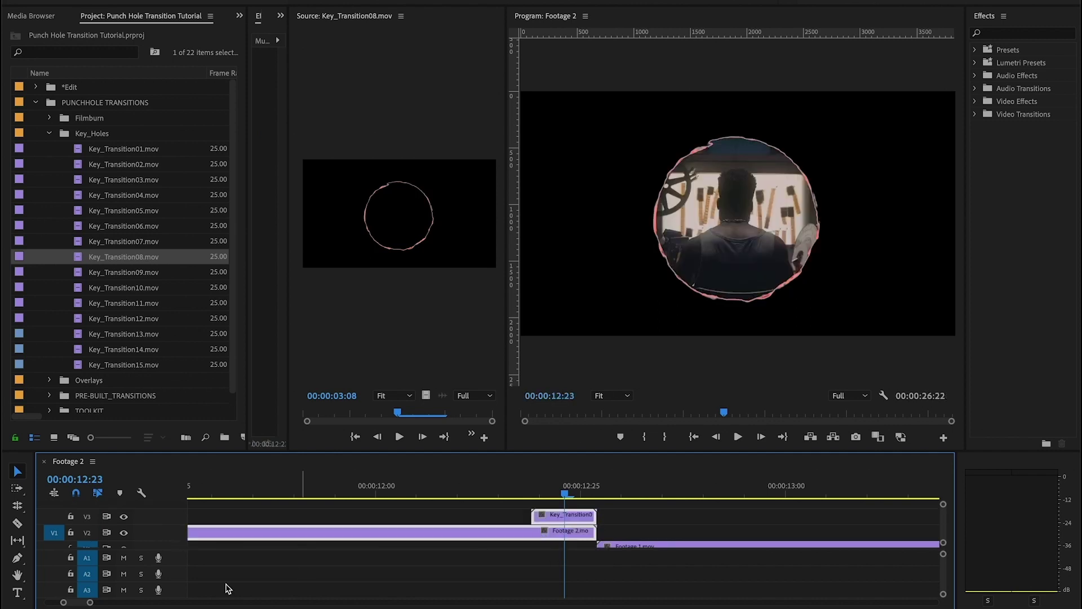
left_click_drag(152, 552, 163, 575)
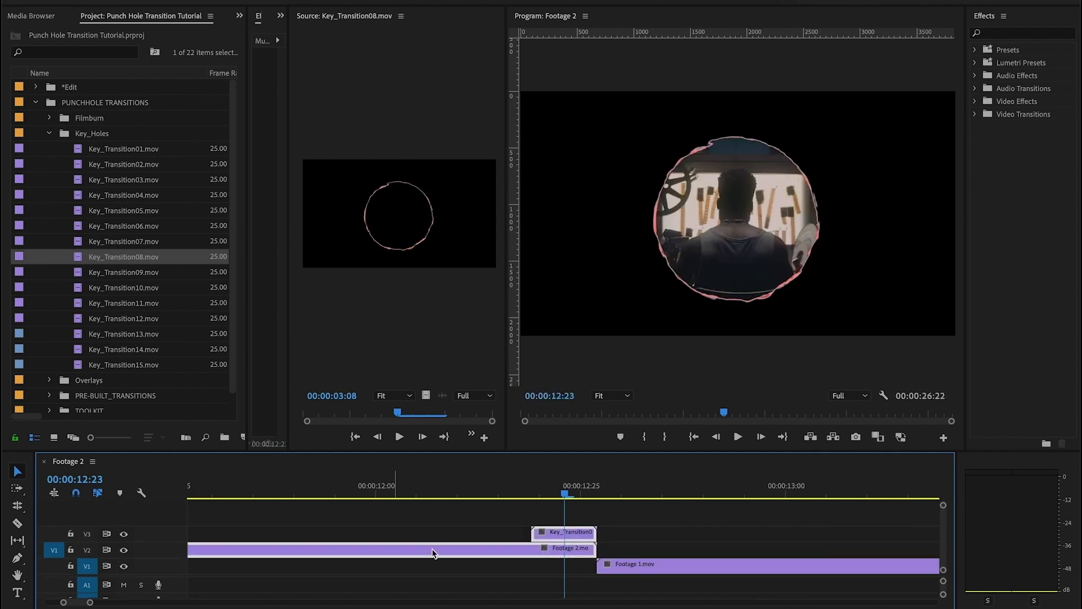
left_click_drag(626, 559, 586, 567)
key("Up")
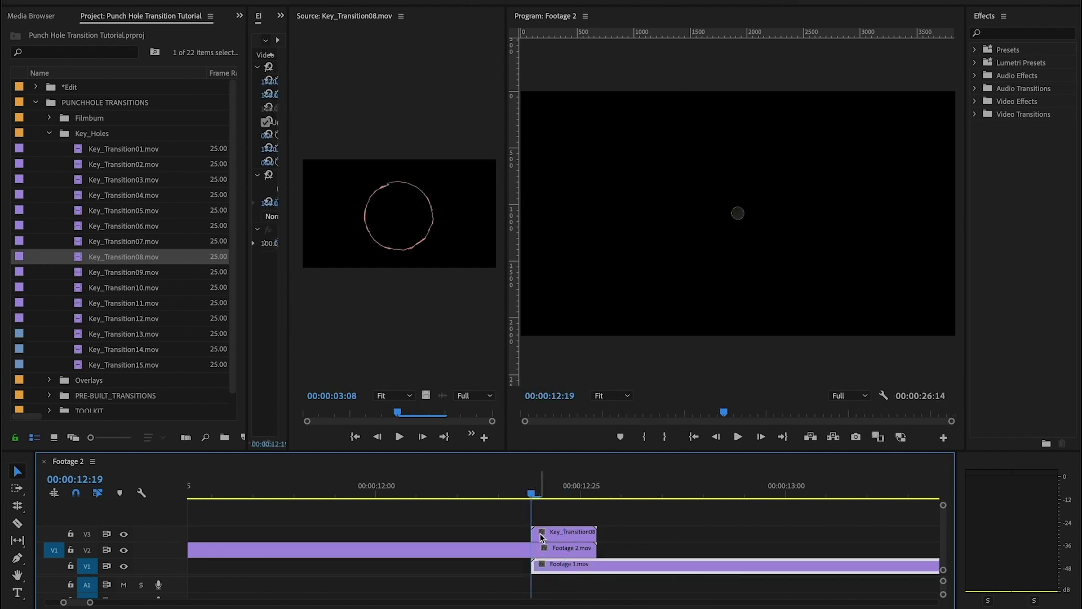
left_click(541, 553)
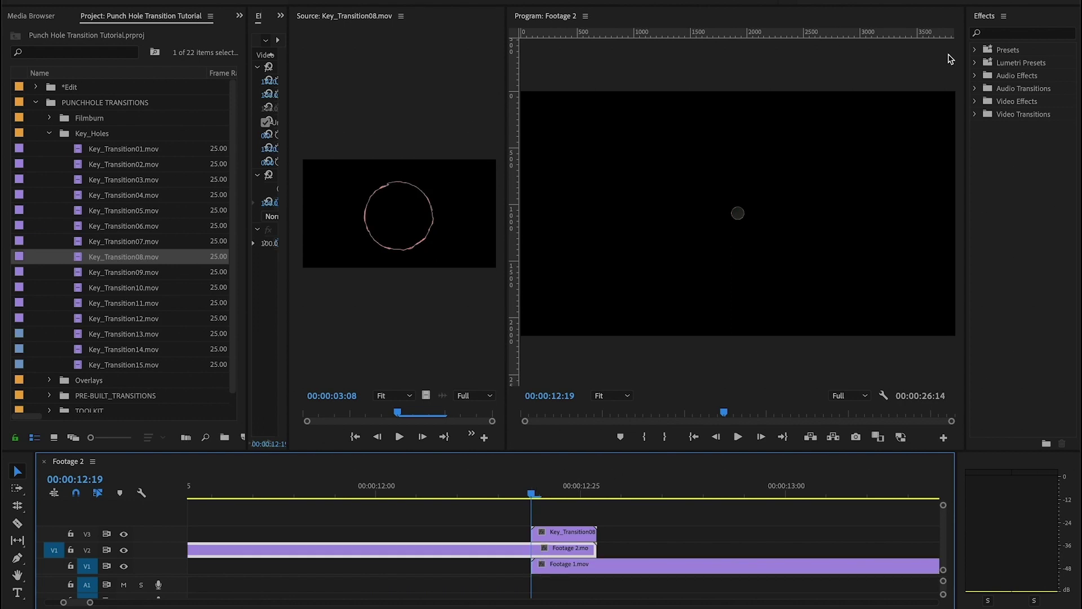
- Find Track Matte Key via 'track', apply it to Footage 2 on V2, and choose Video 3 as Matte
left_click(994, 34)
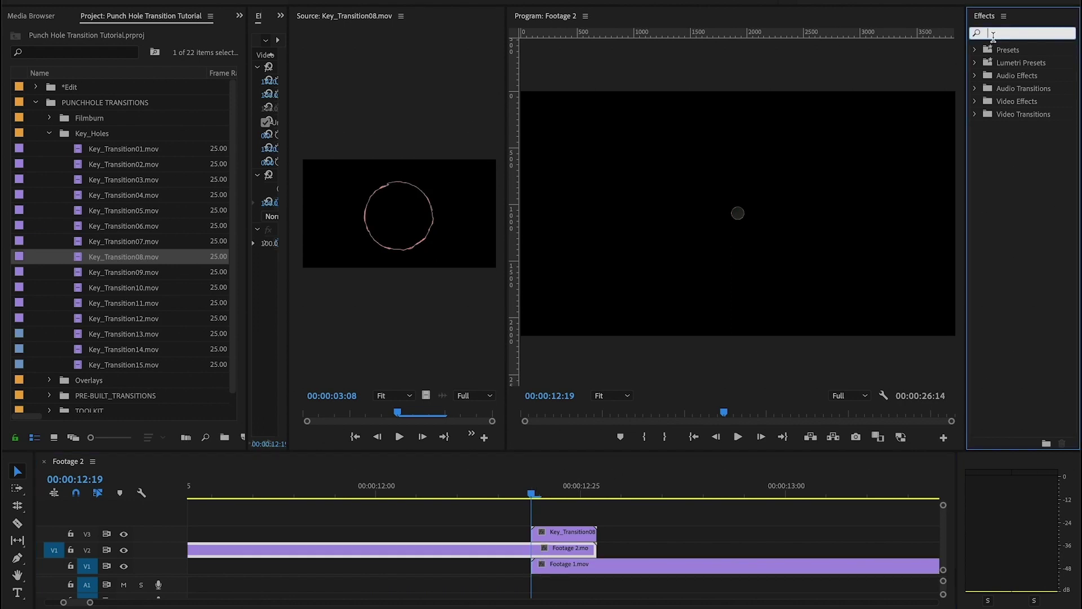
type("track")
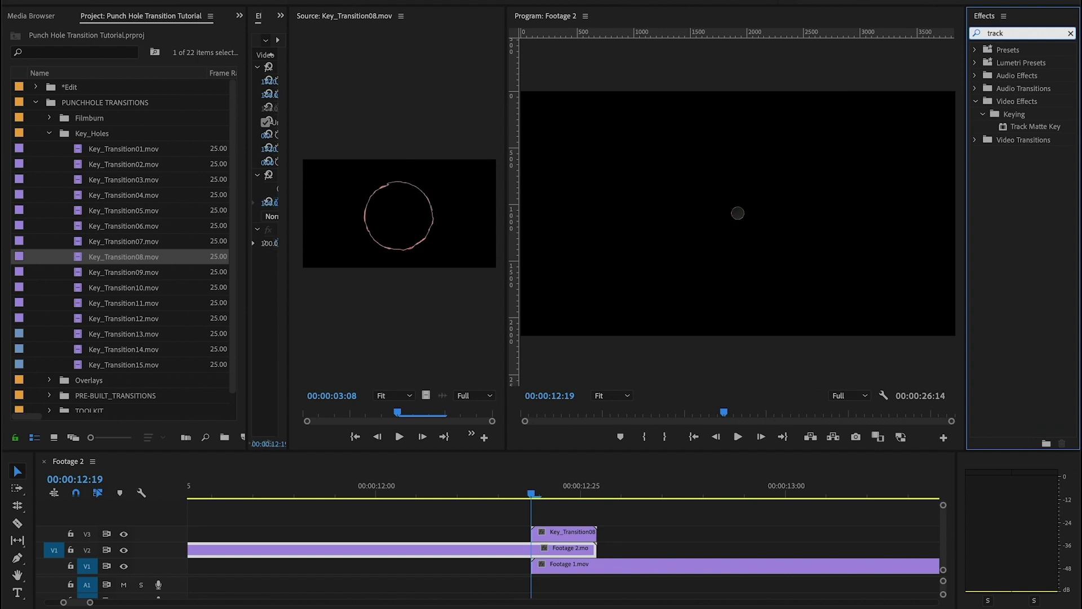
left_click(1021, 127)
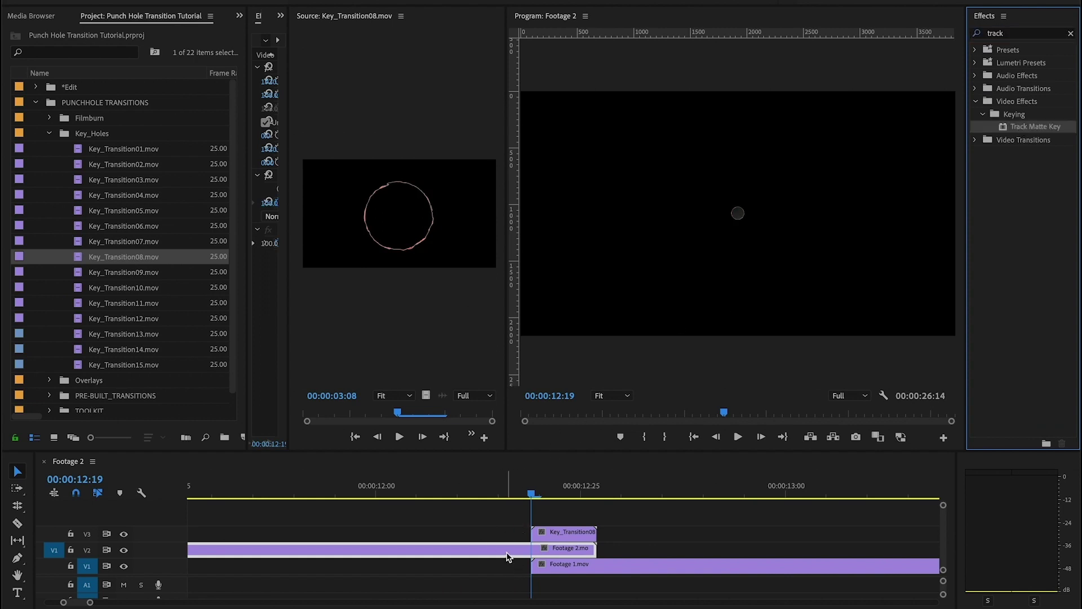
left_click_drag(1003, 131, 497, 551)
left_click_drag(288, 316, 384, 311)
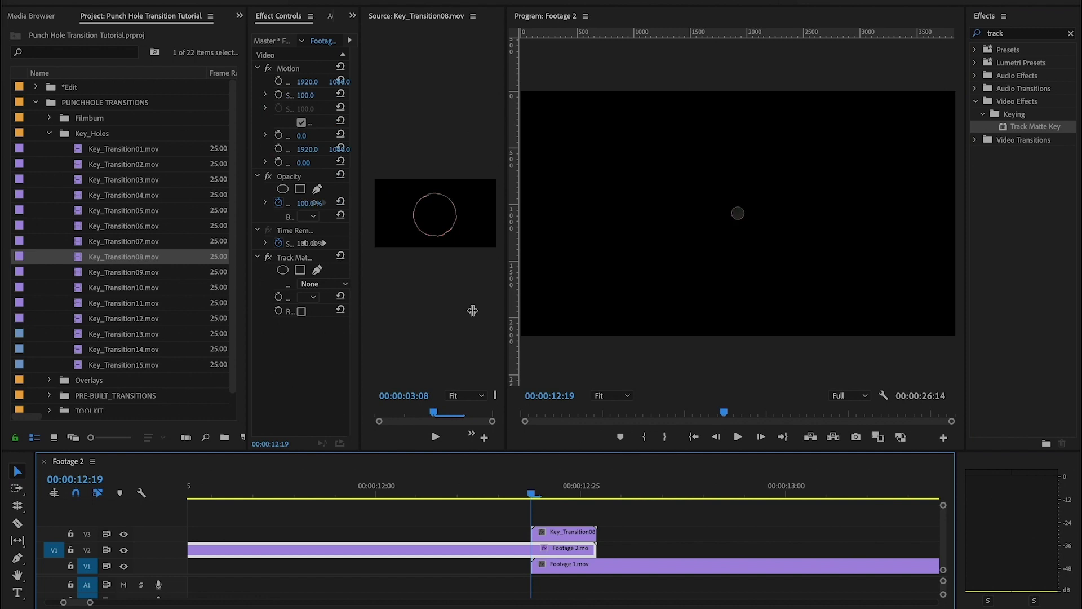
left_click_drag(472, 311, 487, 309)
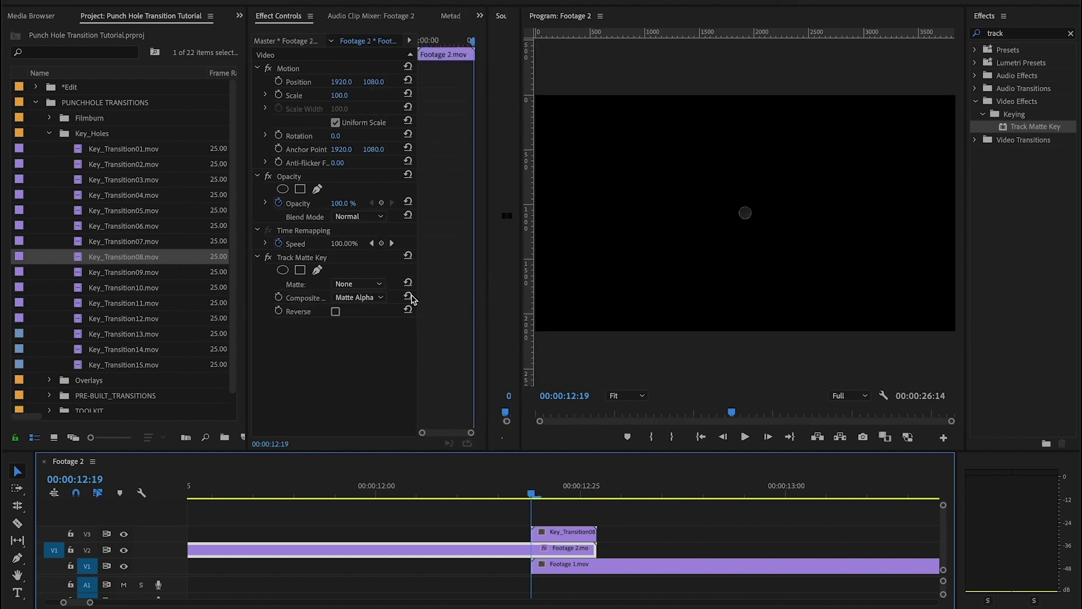
left_click(339, 287)
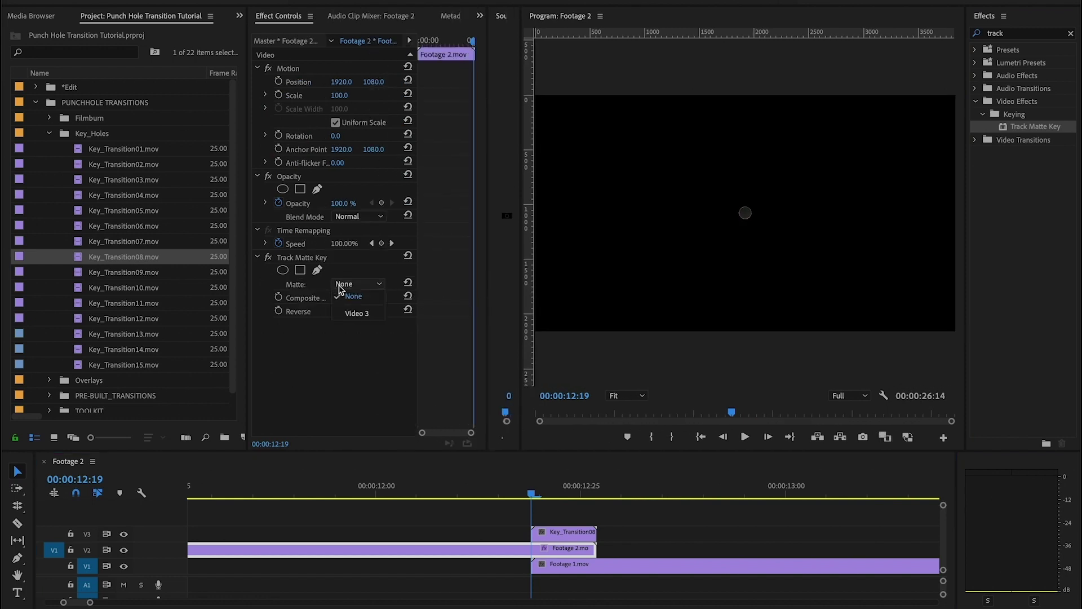
left_click(355, 313)
left_click_drag(502, 510, 605, 531)
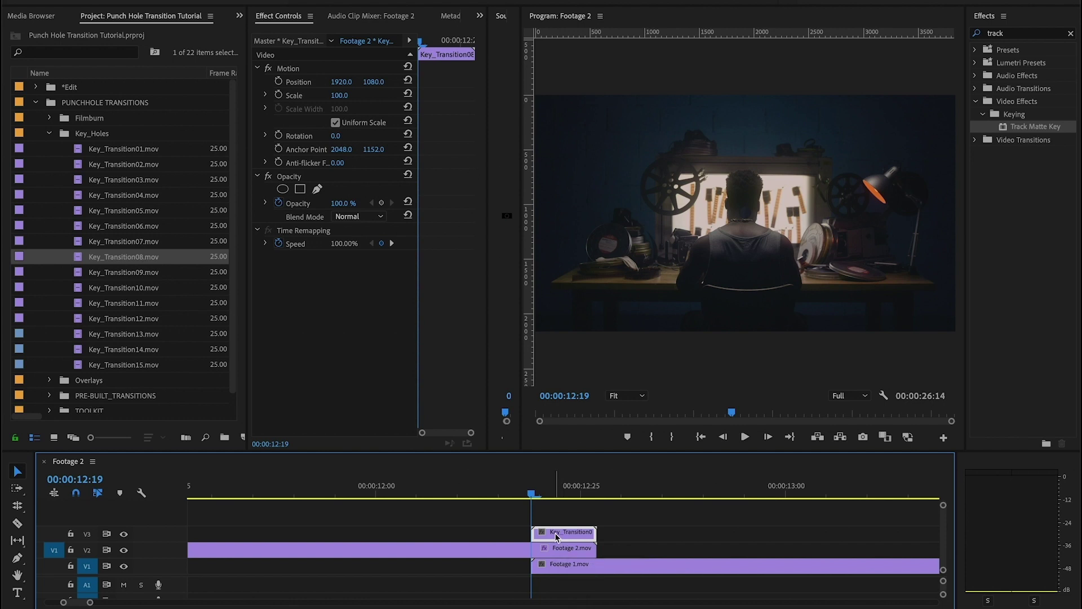
key("space")
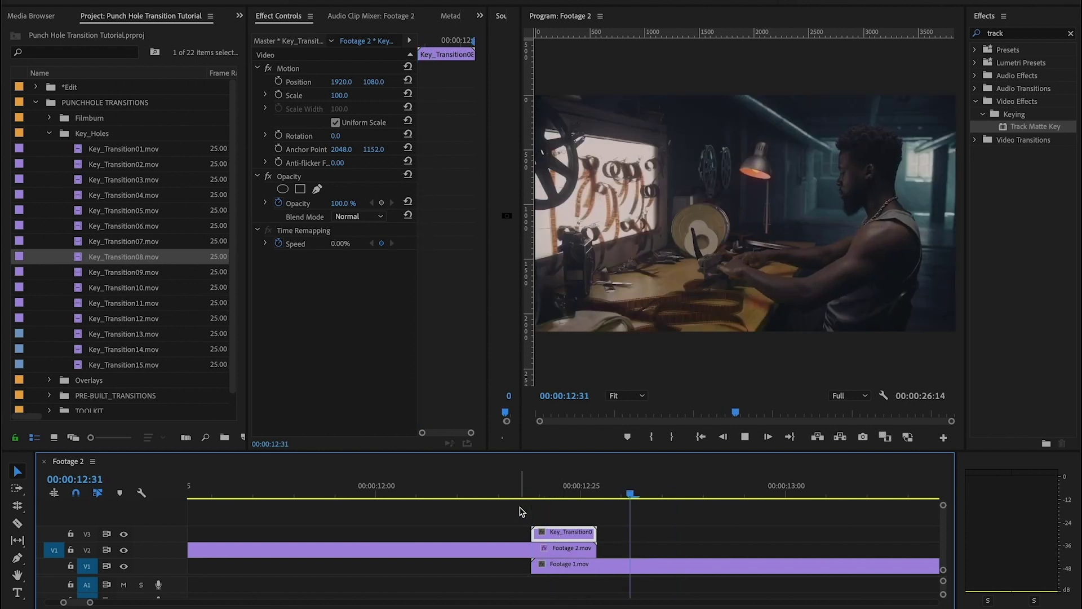
key("space")
left_click(519, 511)
left_click(508, 496)
key("space")
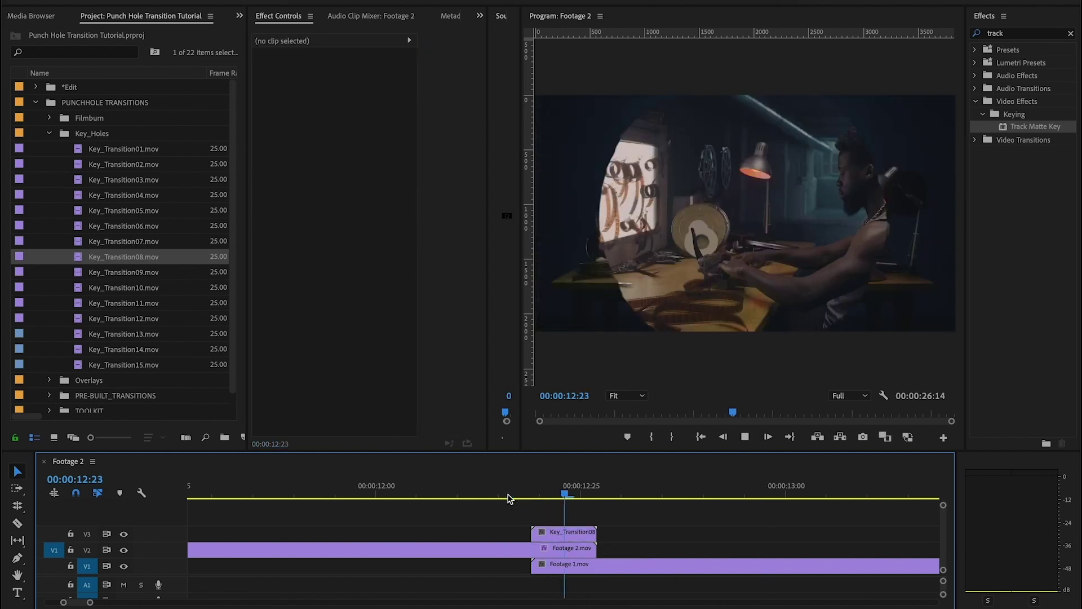
left_click_drag(514, 496, 574, 494)
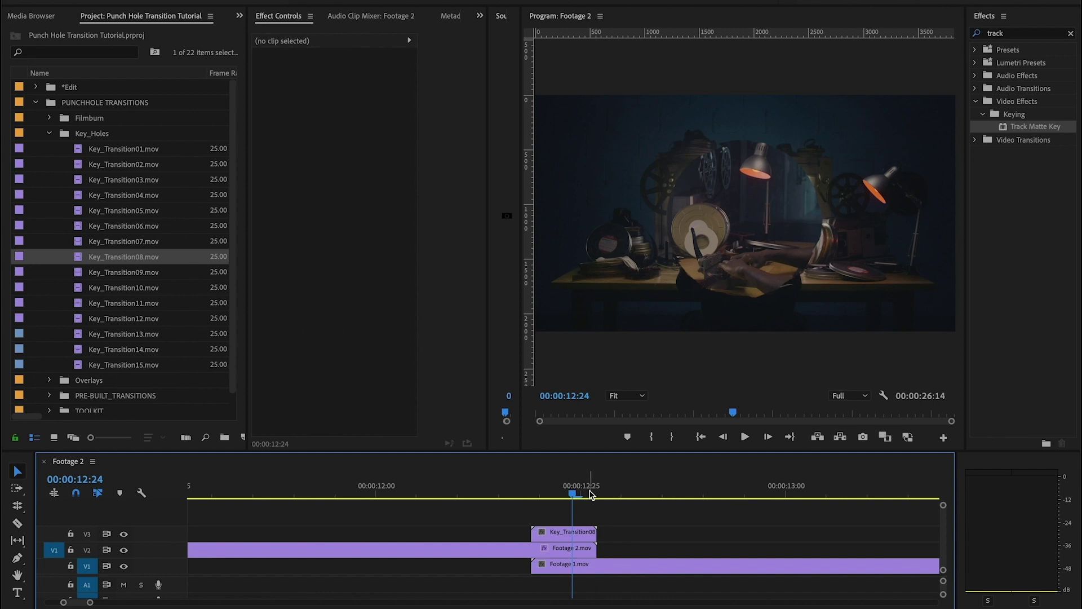
mouse_move(585, 496)
left_mouse_down()
mouse_move(614, 495)
mouse_move(564, 495)
left_mouse_up()
- Duplicate Key_Transition08 from V3 onto V4 and set the copy's blend mode to Screen
left_click(569, 538)
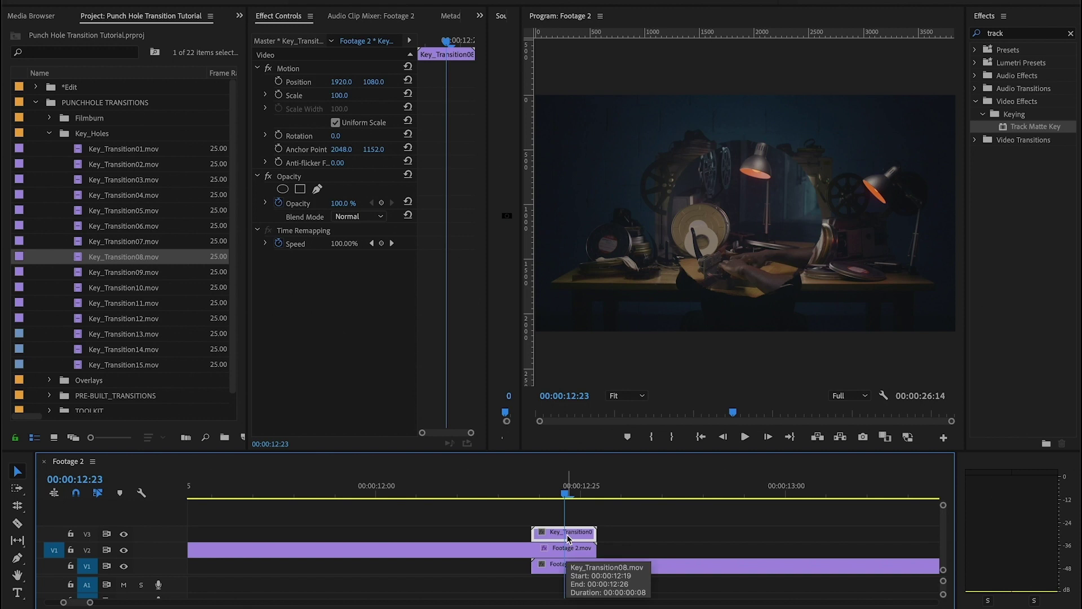
left_click_drag(566, 532, 567, 516)
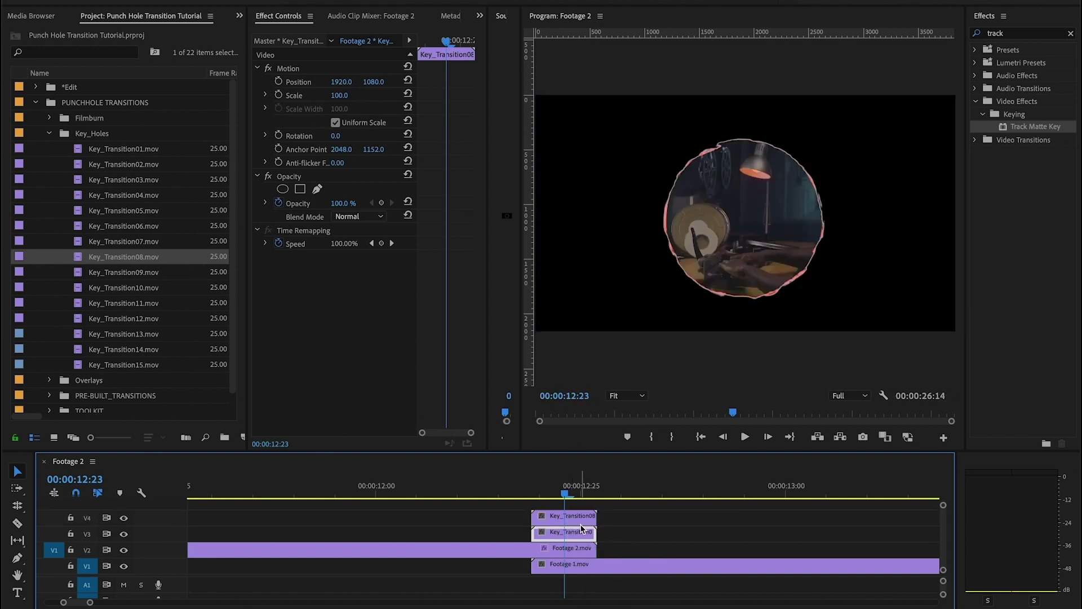
left_click(374, 217)
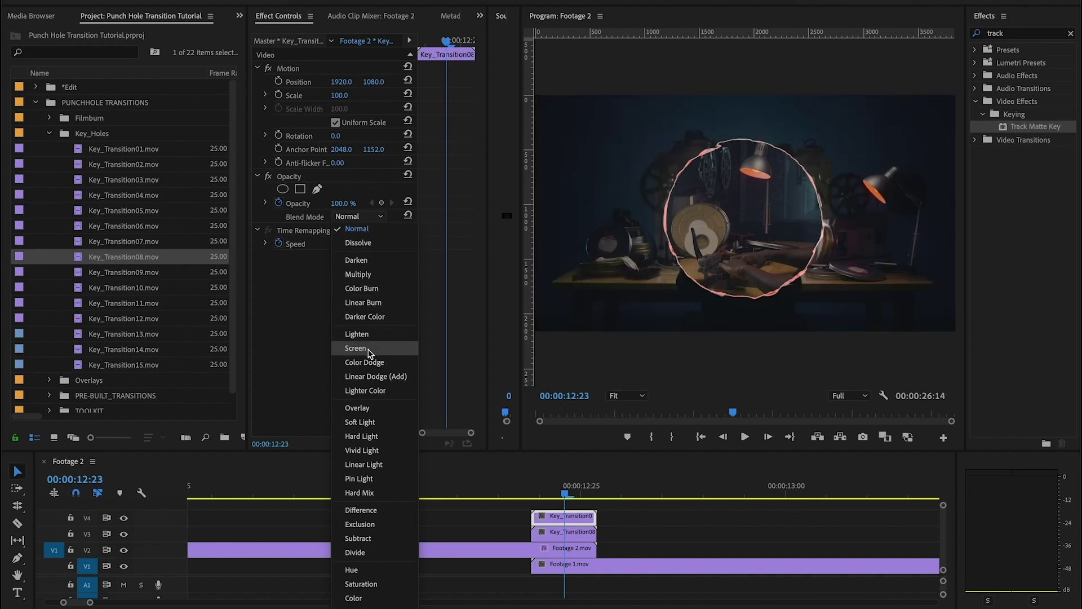
left_click(369, 350)
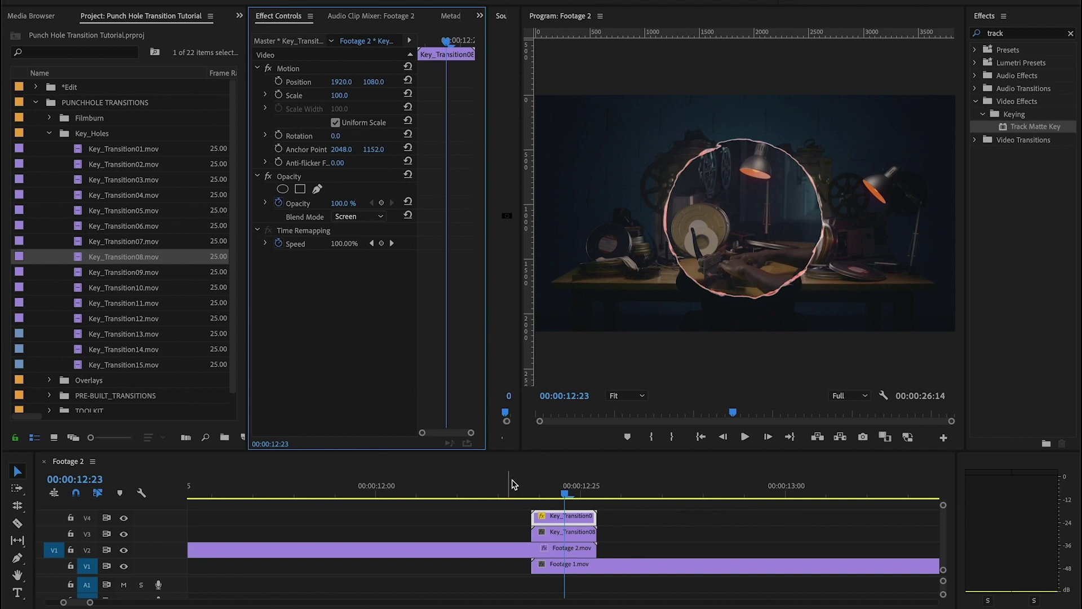
- Play the transition with the Screen ring, then park the playhead at 00:00:12:23
left_click(481, 491)
key("space")
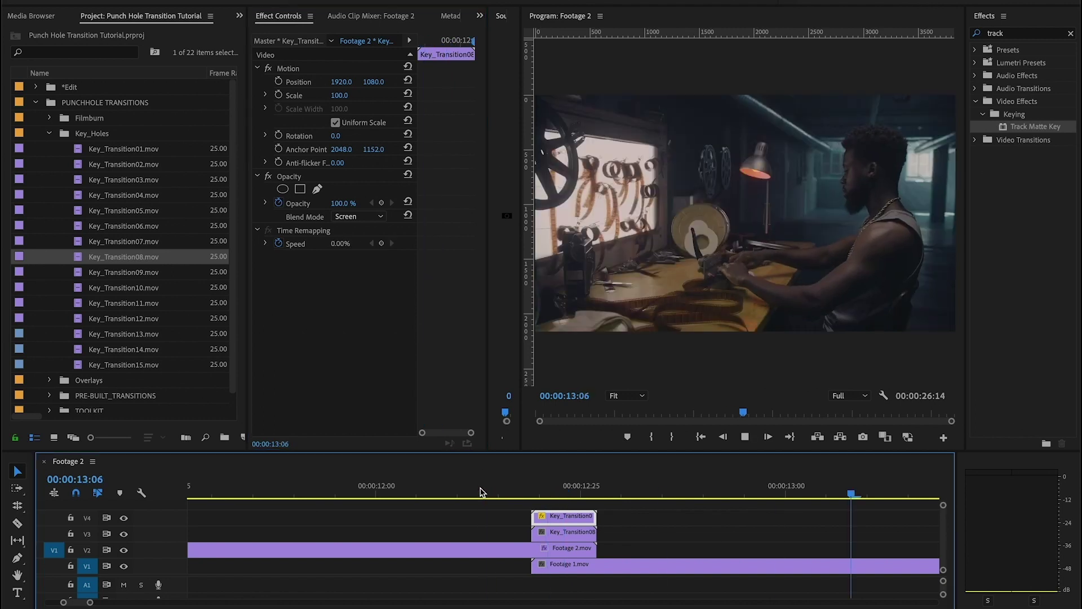
key("space")
key("space")
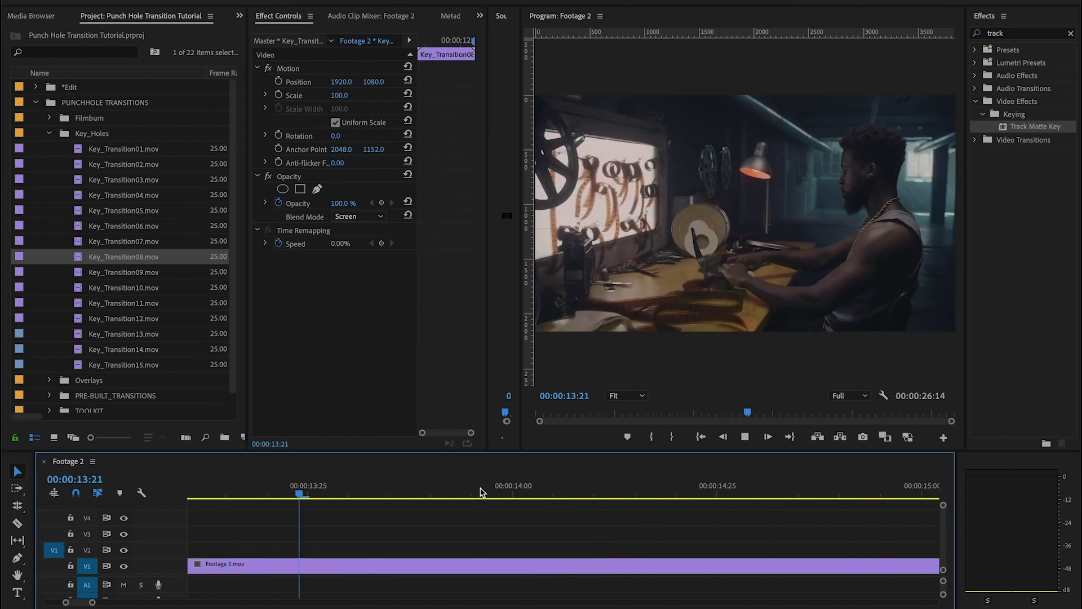
key("space")
scroll(479, 495, "left", 6)
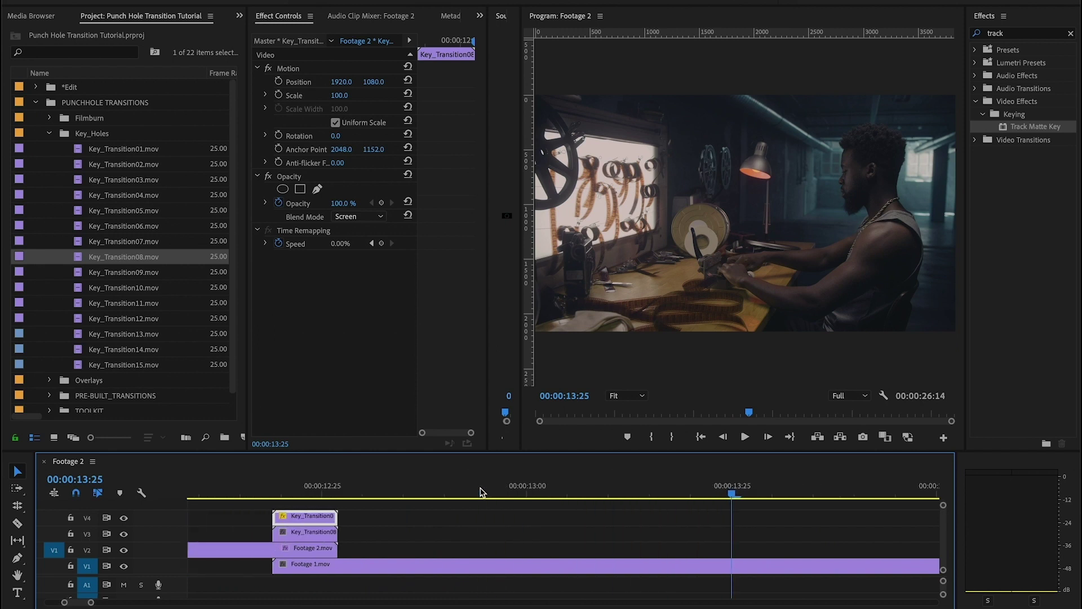
left_click_drag(388, 496, 363, 496)
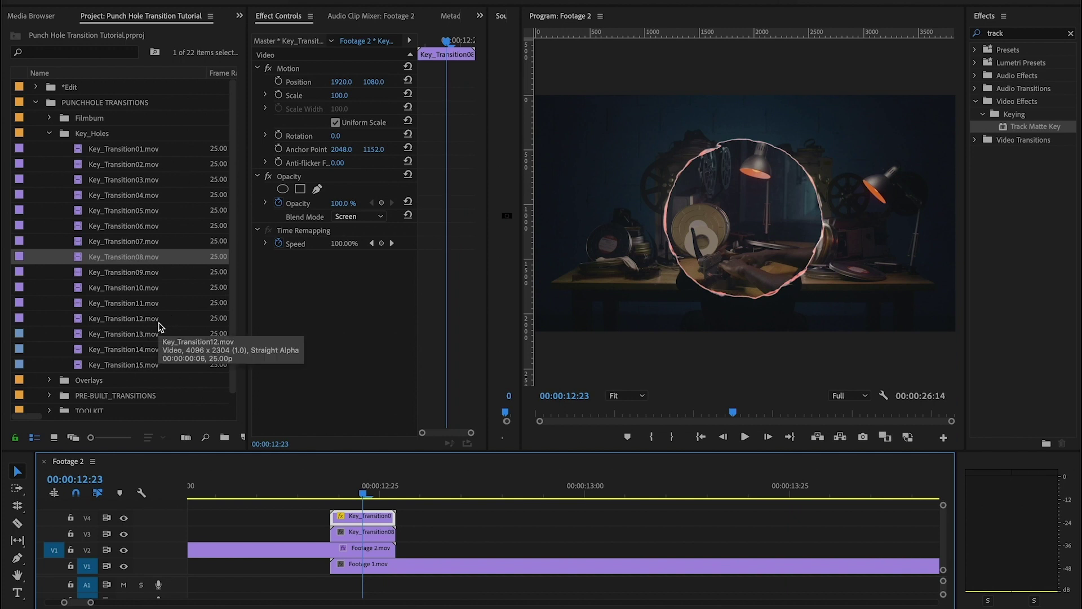
- Load PUNCHHOLE02_maskinside.png from the TOOLKIT bin in the Source monitor, then select Footage 2.mov on V2
scroll(159, 325, "down", 1)
left_click(49, 397)
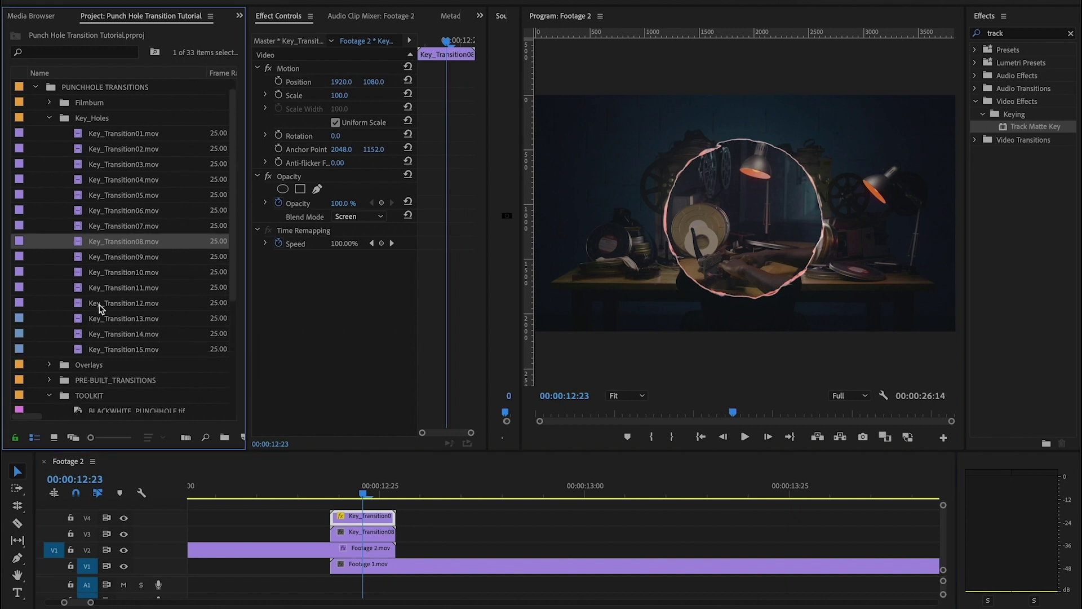
scroll(115, 287, "down", 4)
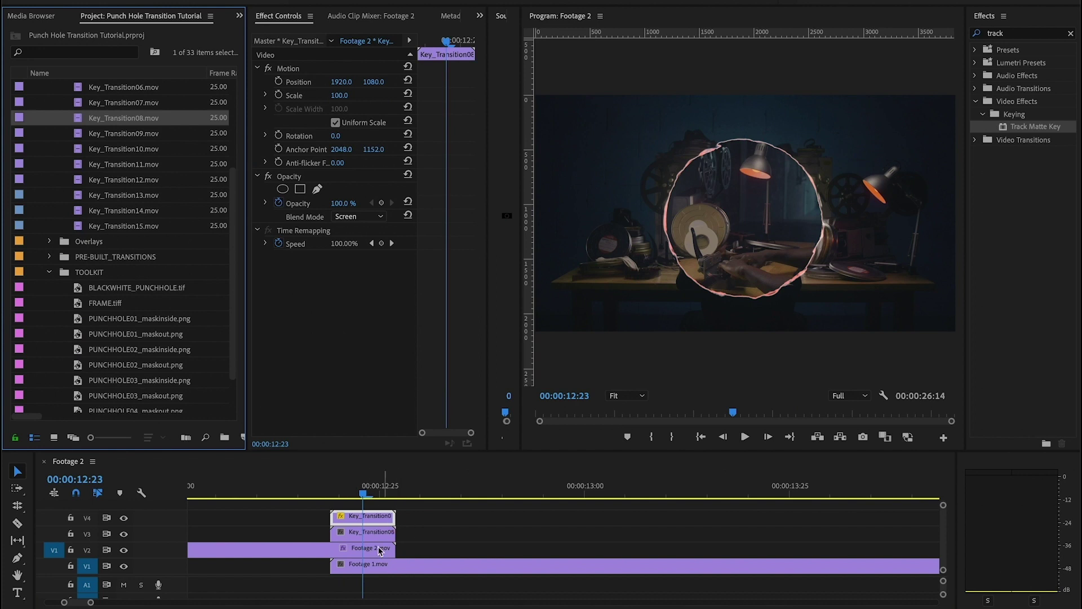
scroll(176, 381, "down", 3)
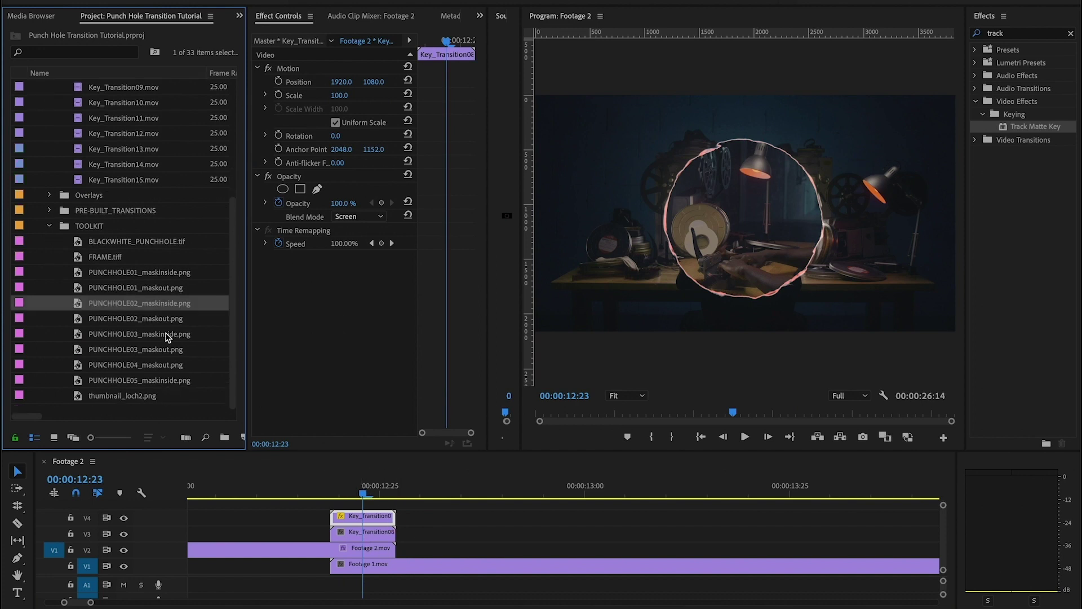
left_click(123, 304)
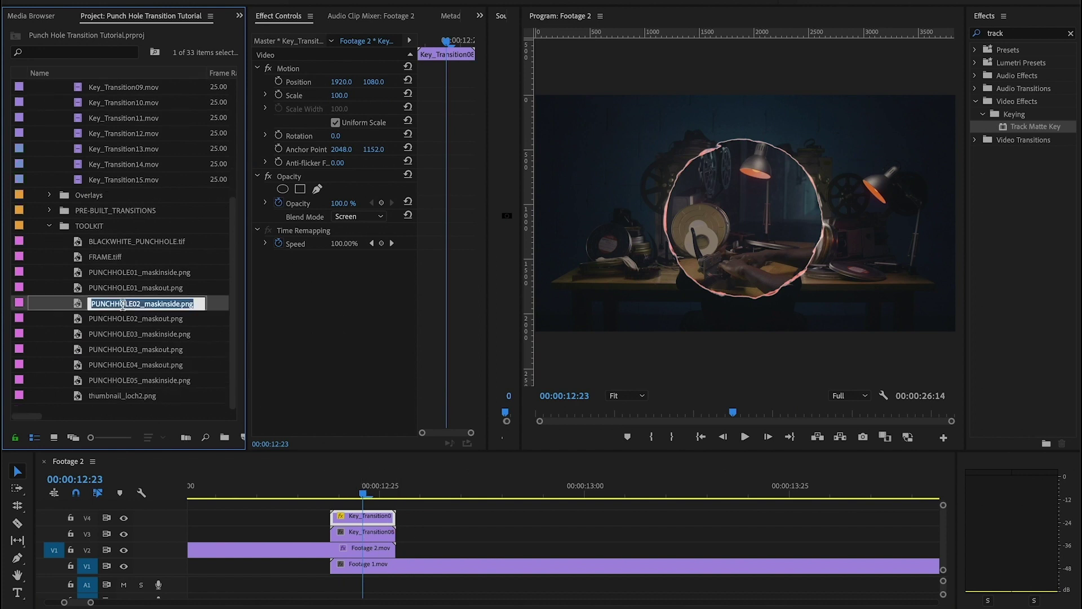
double_click(89, 308)
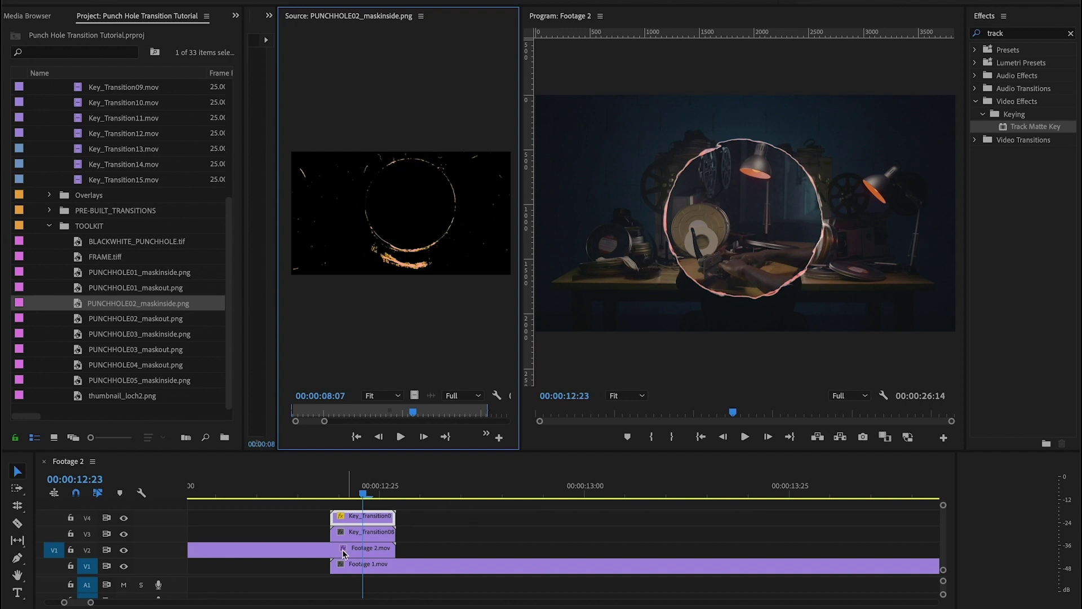
left_click(352, 525)
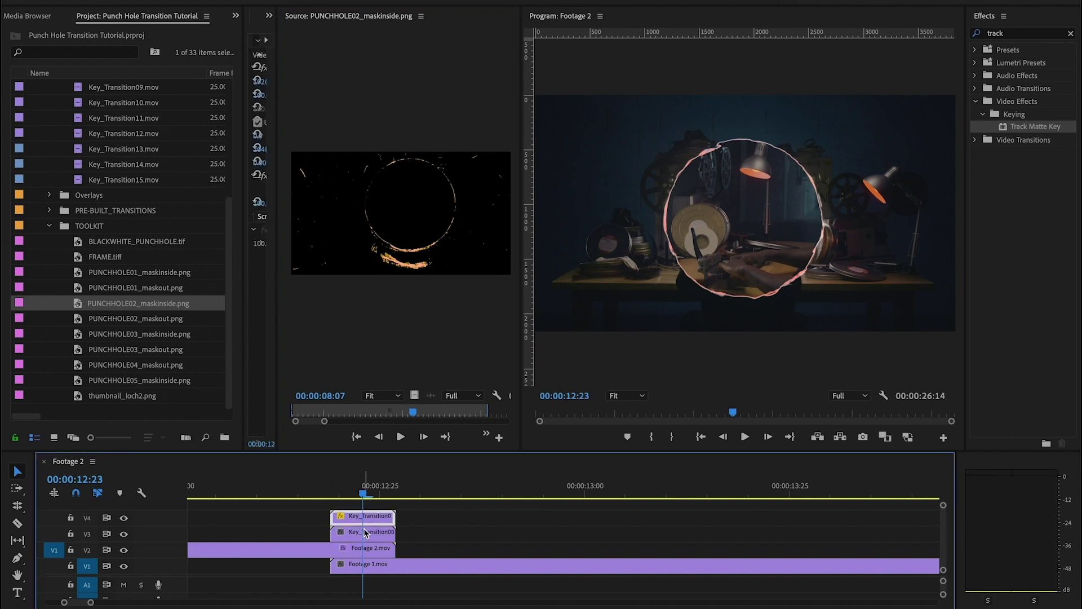
left_click(316, 550)
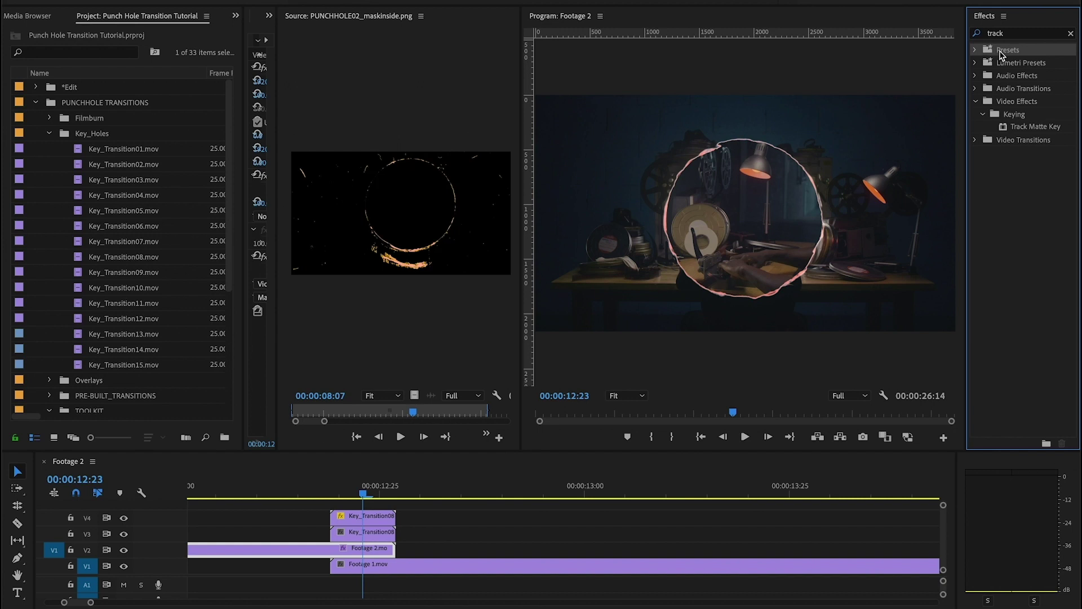
- Import Punchhole_Warp_01.prfpset from the Punchhole_Transition folder into the effect presets
right_click(989, 54)
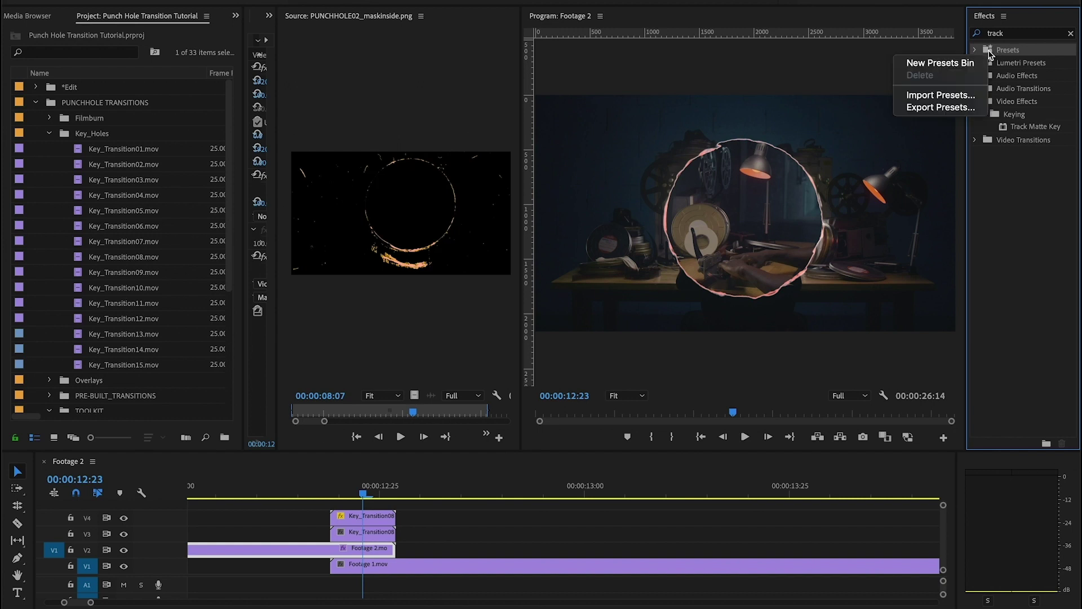
left_click(938, 96)
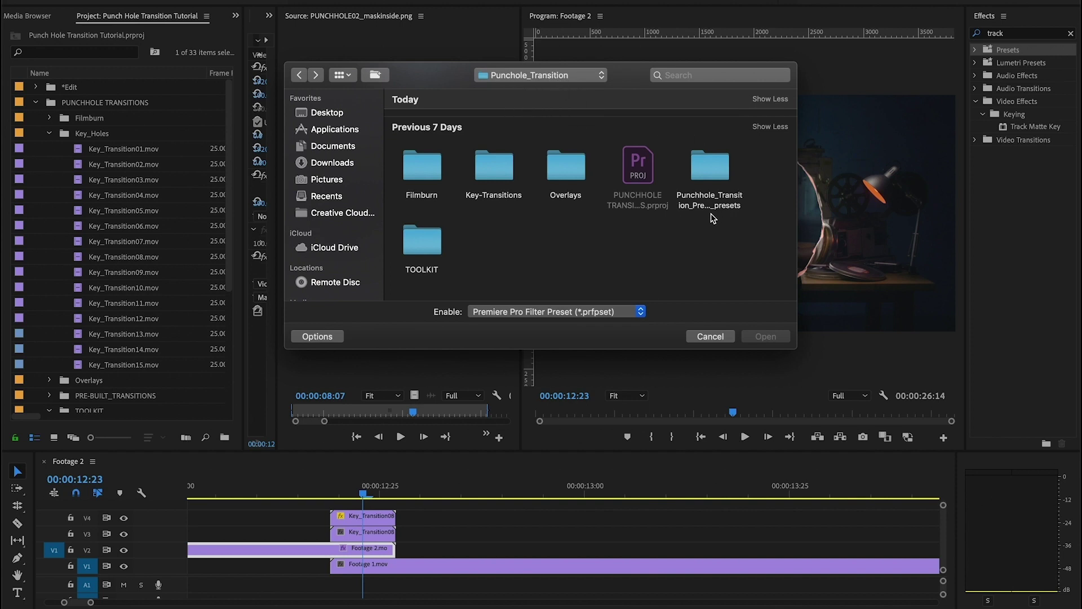
double_click(711, 170)
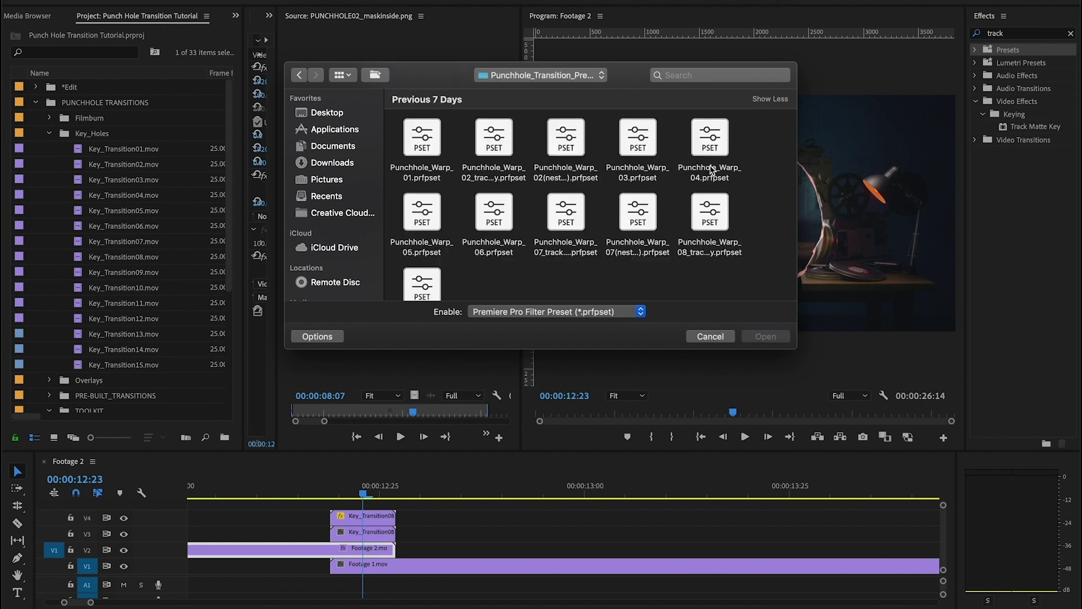
scroll(588, 258, "down", 1)
scroll(589, 257, "up", 1)
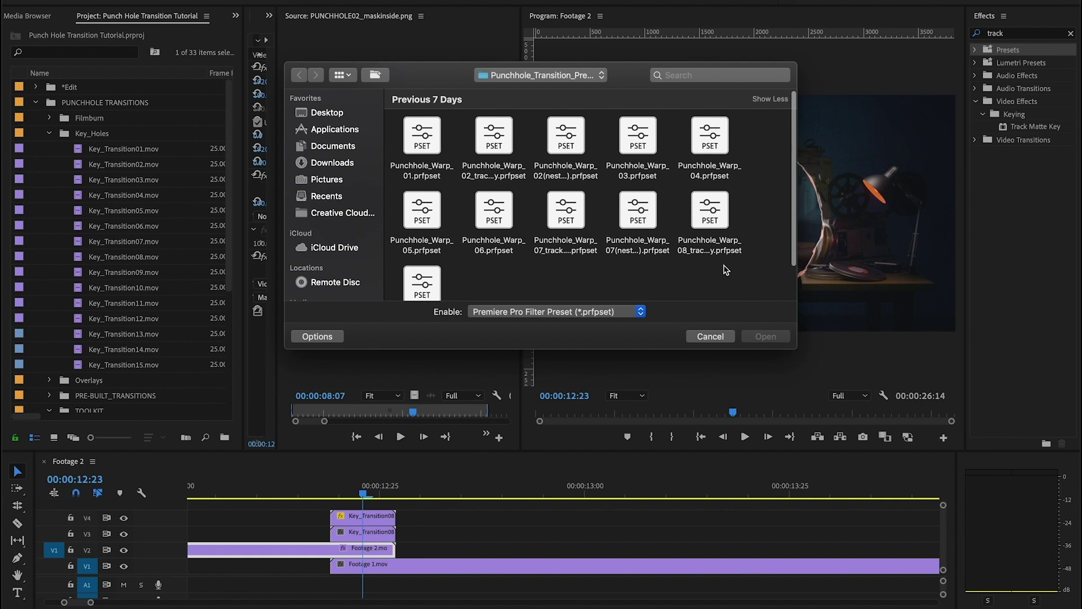
key("Tab")
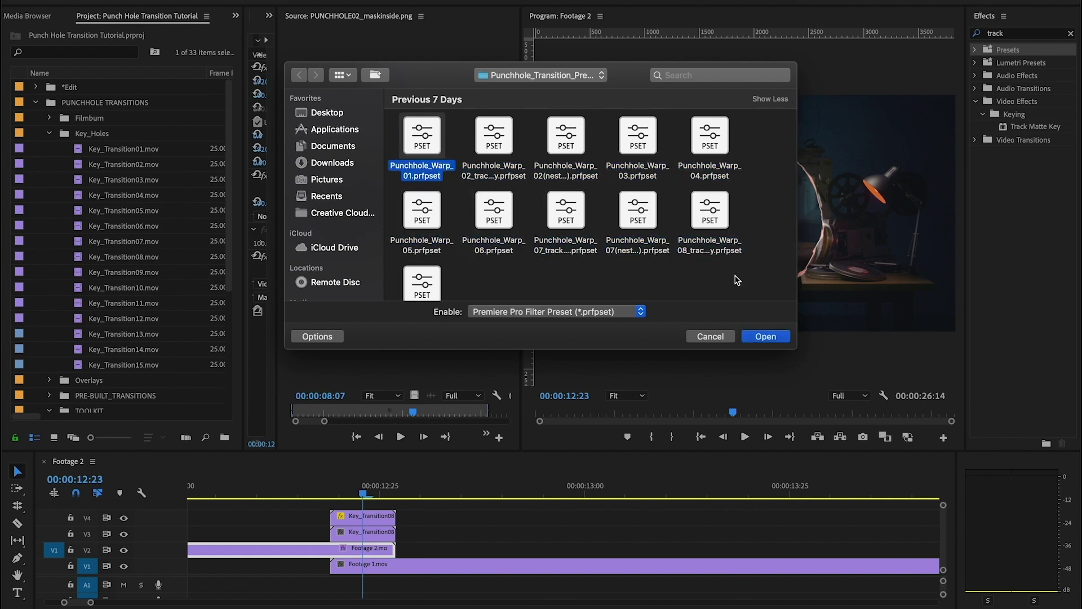
left_click(736, 279)
left_click(422, 147)
left_click(764, 336)
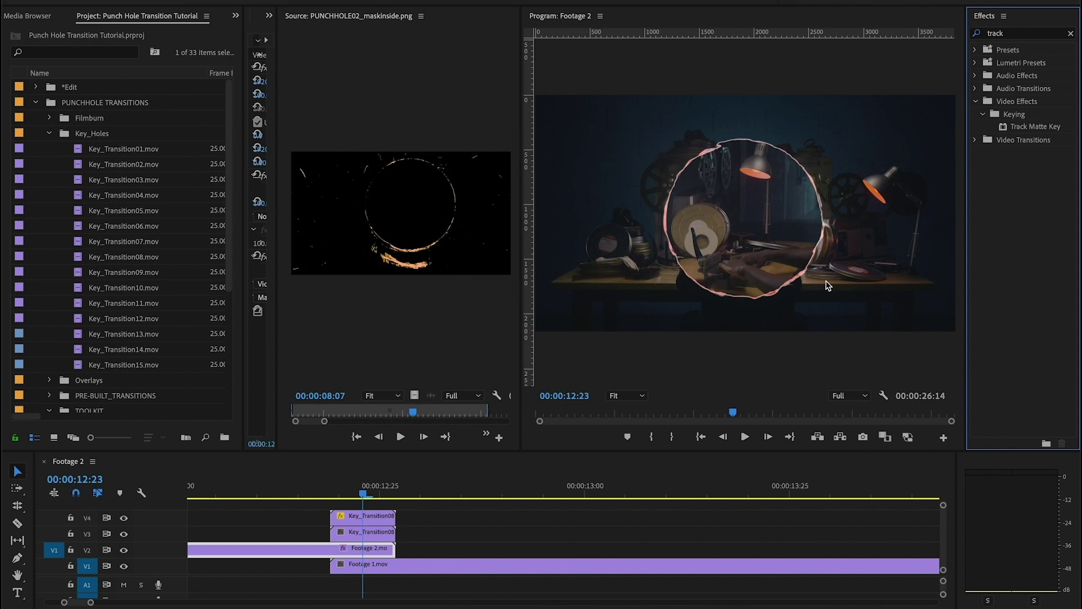
- Reveal the imported Punchhole_Warp presets and select the Warp04 prebuilt transition sequence
left_click(977, 51)
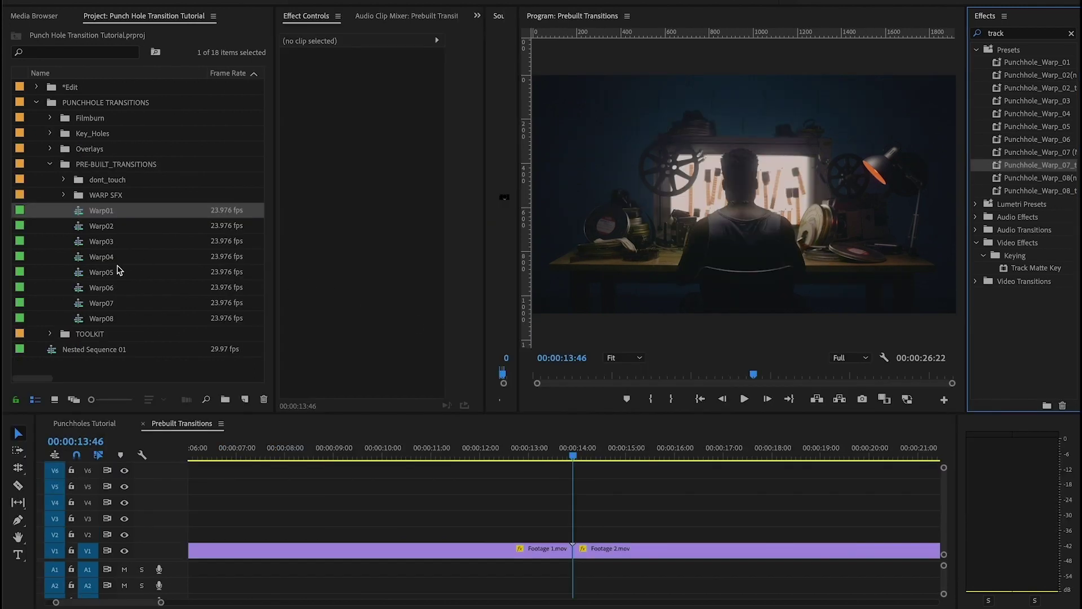
left_click(108, 259)
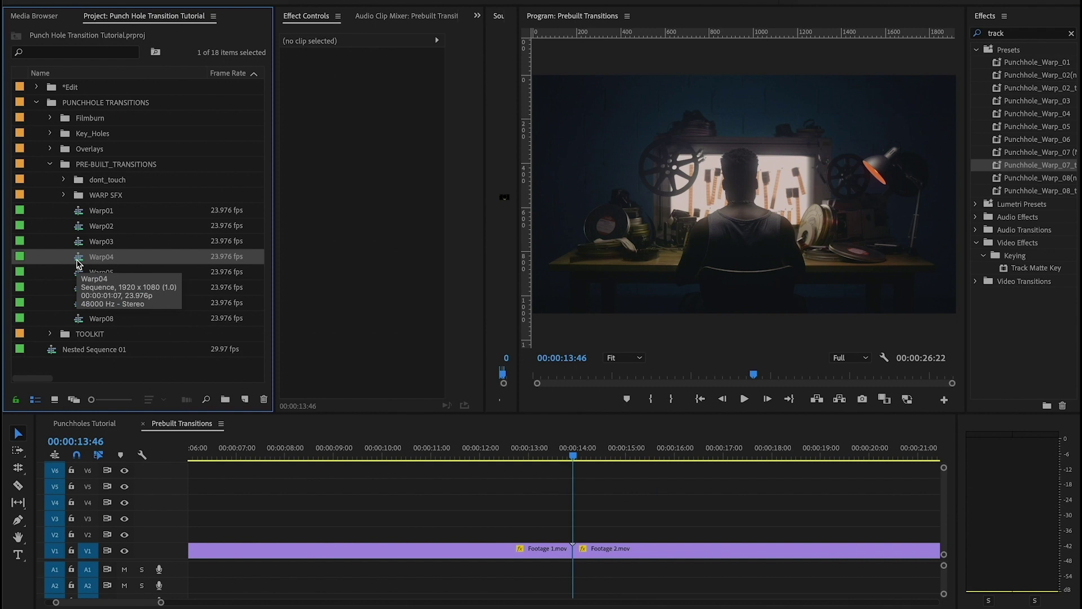
- Drop the Warp04 sequence over the Footage 1.mov / Footage 2.mov cut and zoom in
left_click_drag(79, 263, 570, 526)
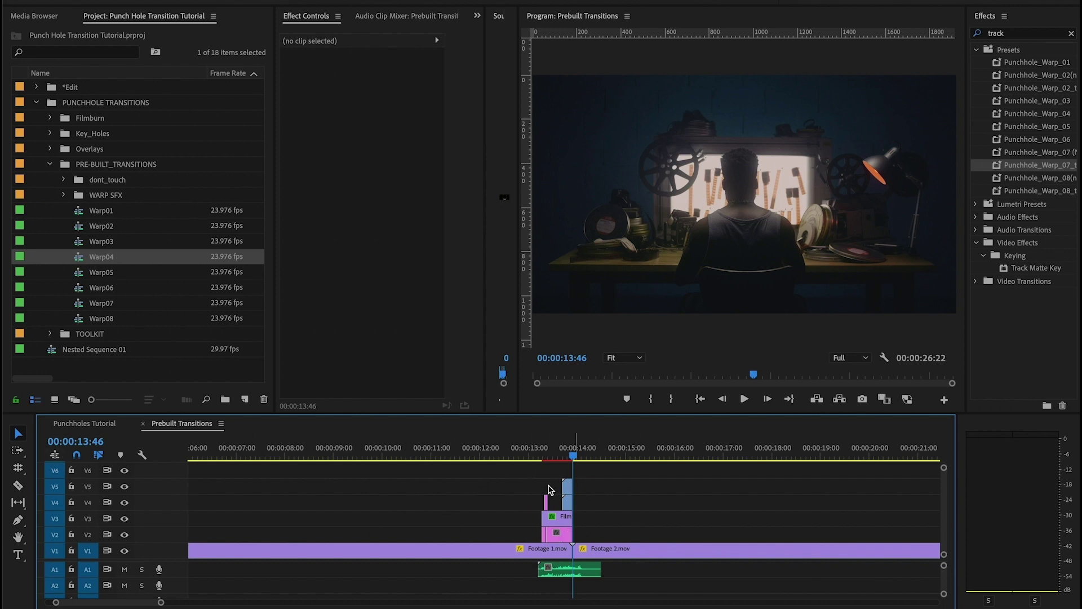
scroll(570, 531, "up", 6)
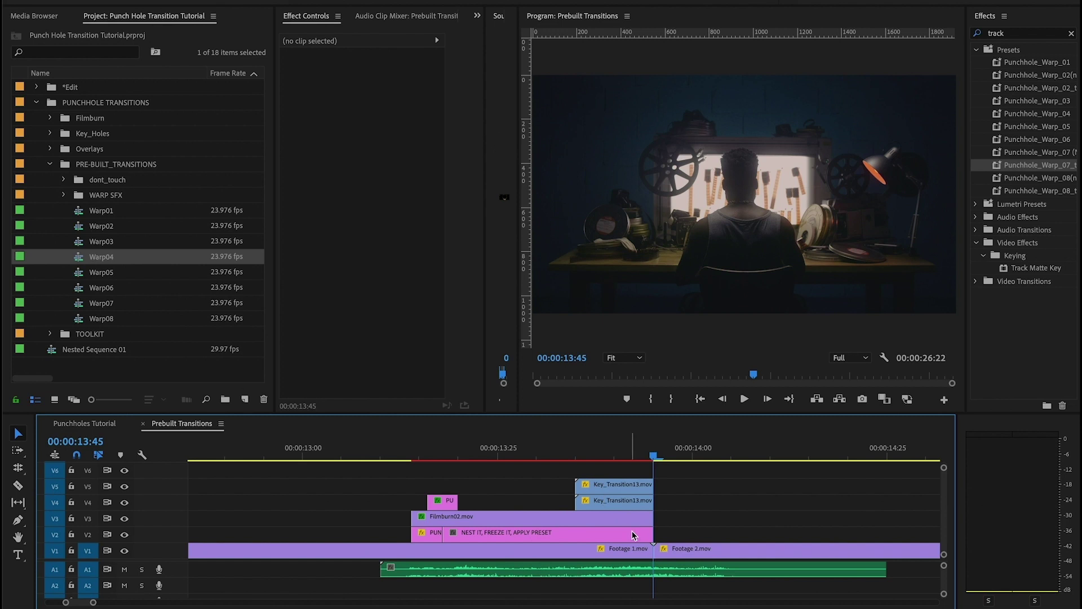
- Split Footage 1.mov on V1 at 00:00:13:18, where the NEST IT clip starts
left_click(475, 535)
left_click(446, 455)
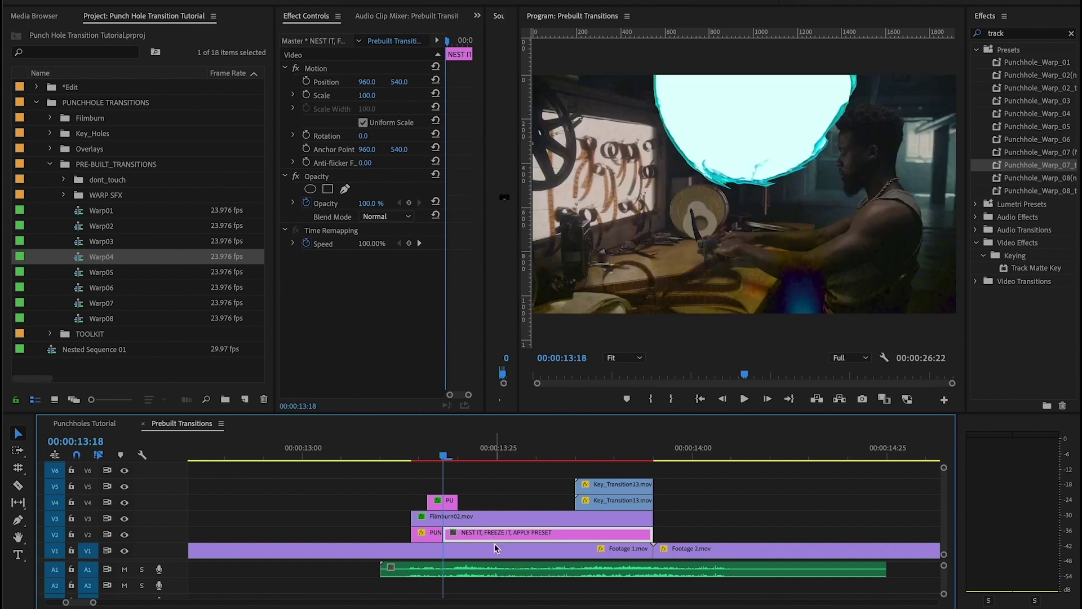
left_click(489, 557)
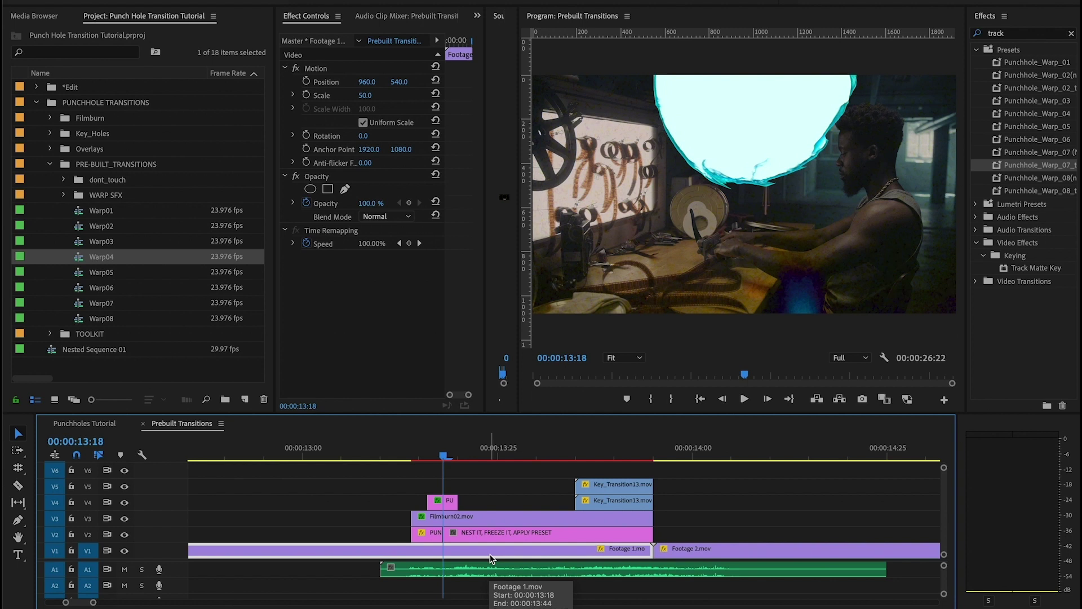
key("ctrl+k")
left_click(449, 537)
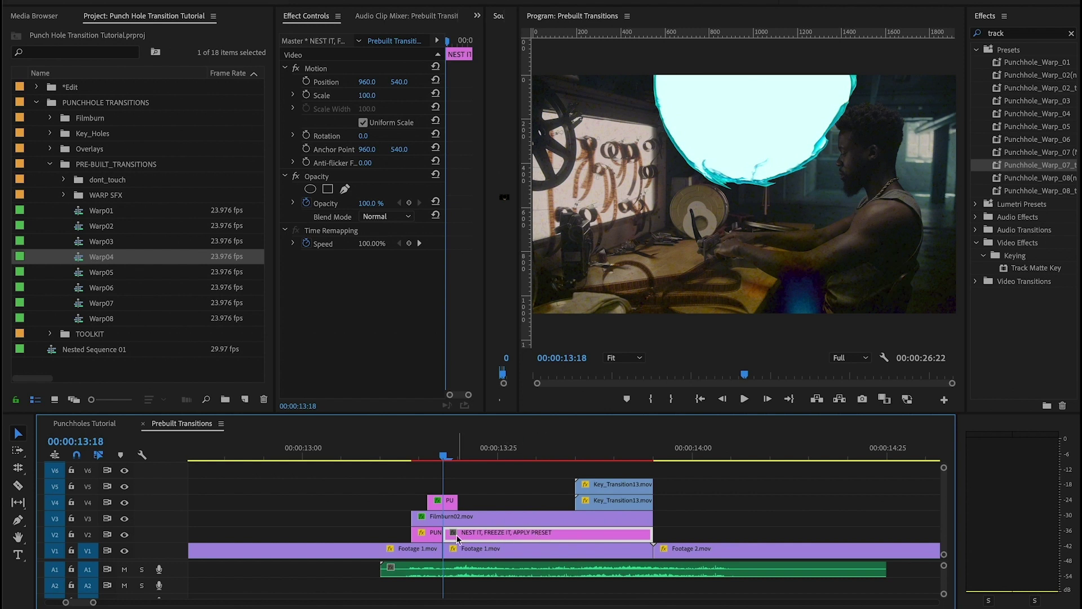
left_click(482, 549)
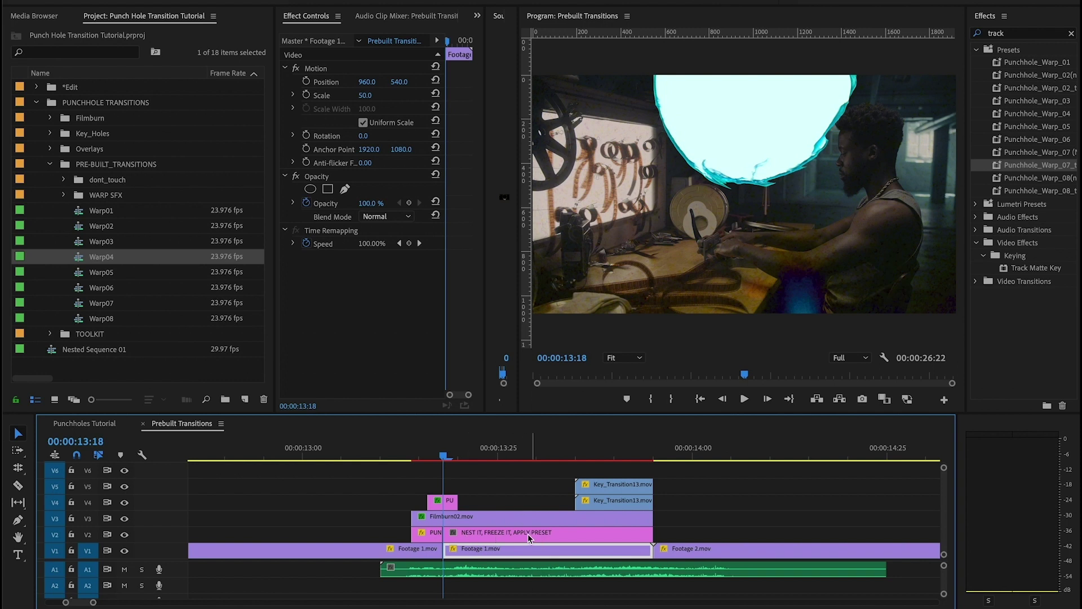
- Nest the later Footage 1.mov piece as Nested Sequence 03
right_click(516, 553)
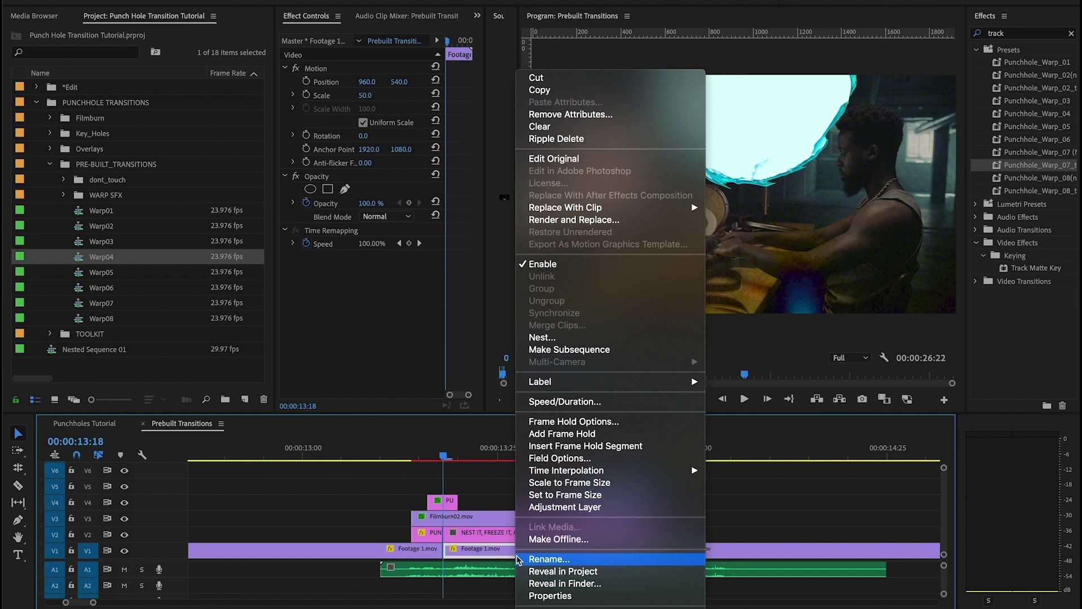
left_click(540, 337)
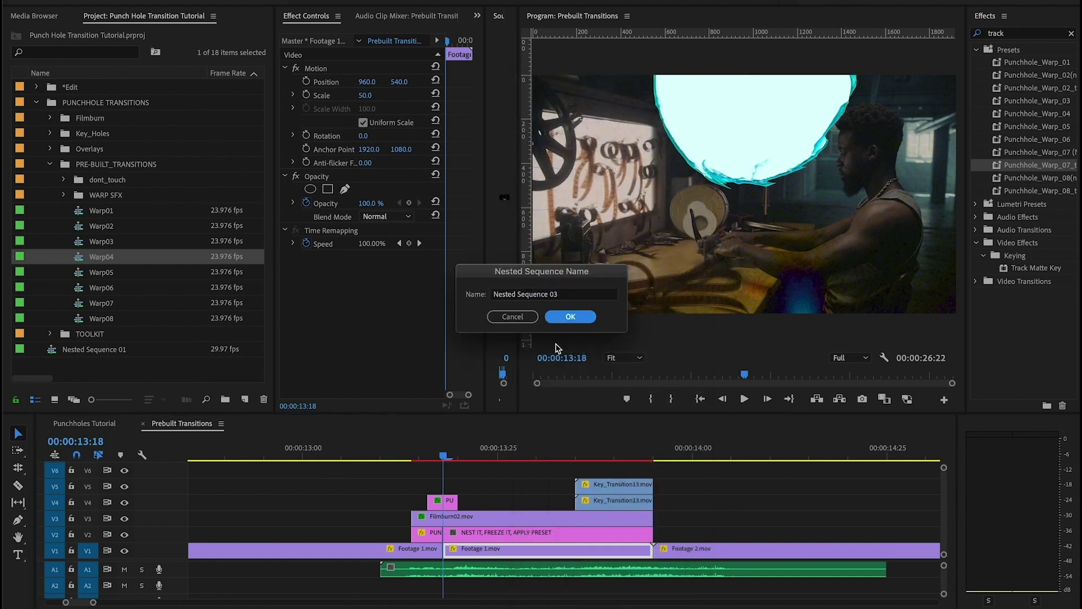
key("Return")
- Freeze Nested Sequence 03 with a frame hold
left_click(482, 555)
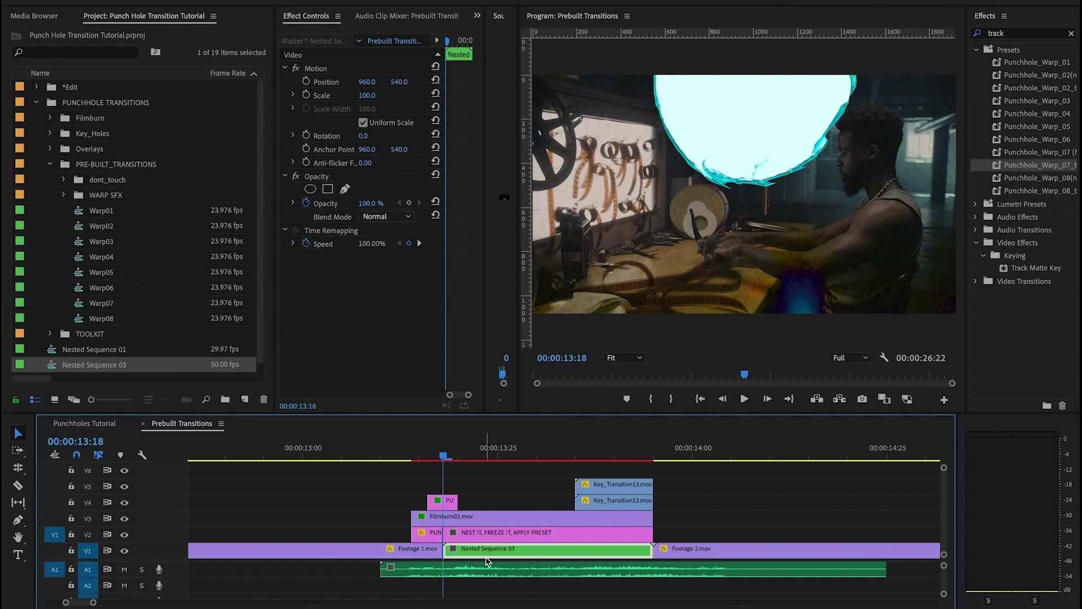
right_click(517, 551)
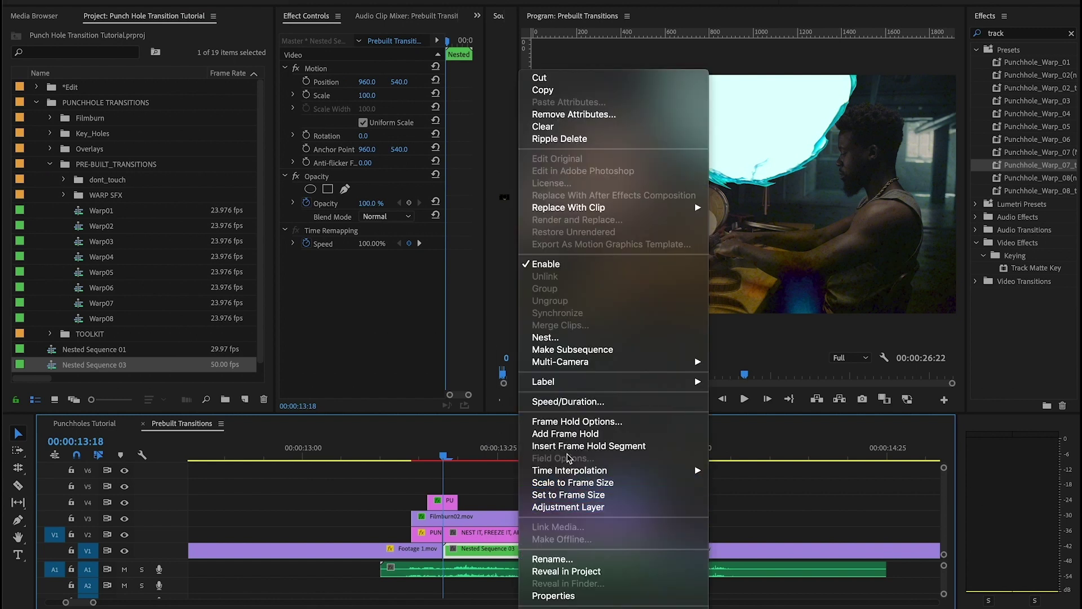
left_click(549, 441)
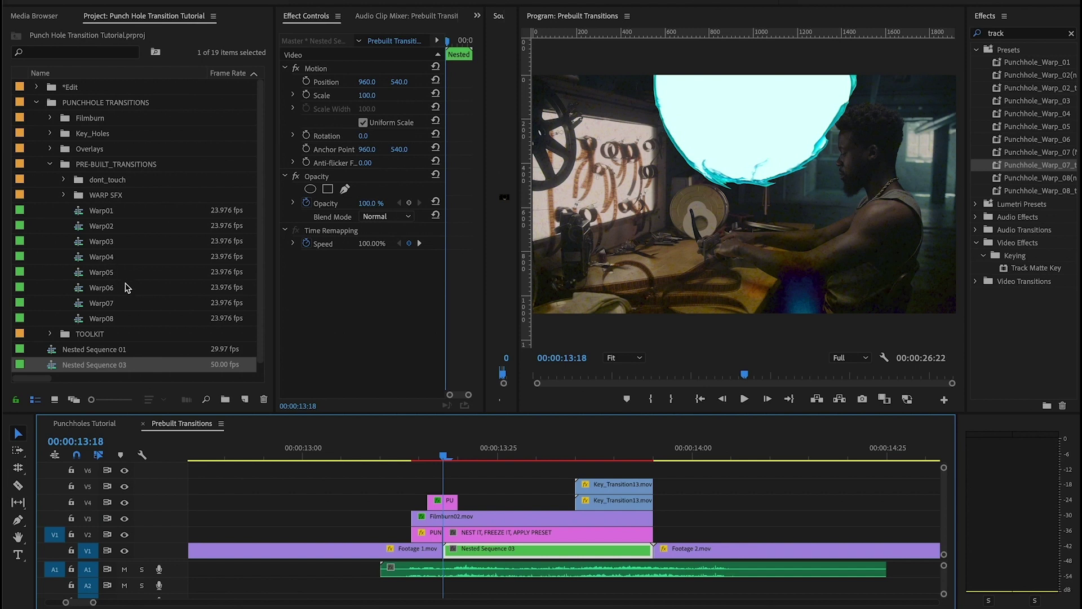
- Apply the Punchhole_Warp_04 preset to Nested Sequence 03 and move the clip up to V2
left_click(1060, 114)
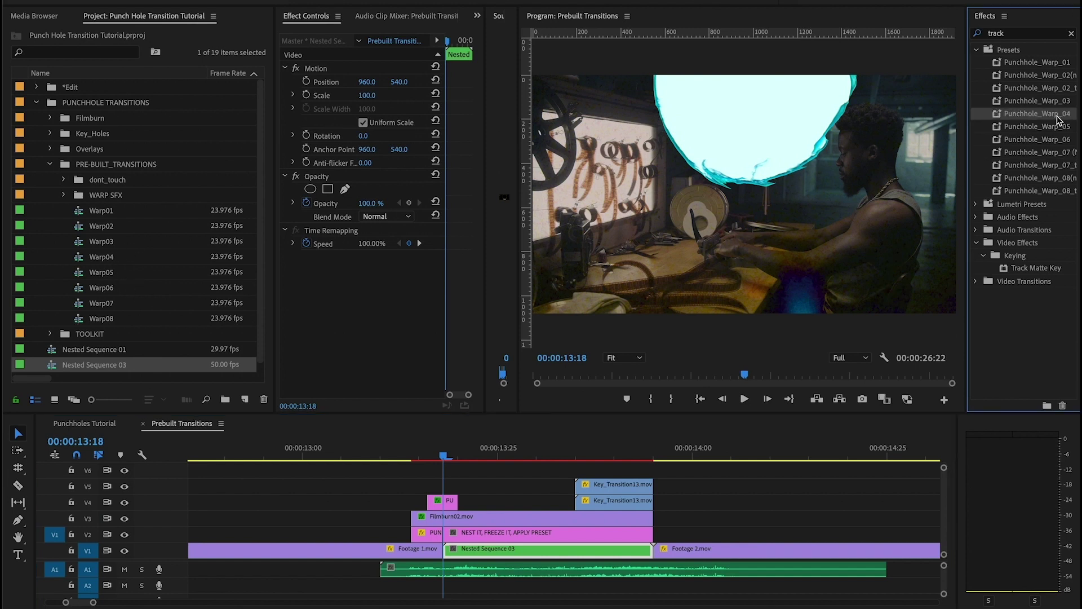
left_click_drag(1057, 116, 543, 554)
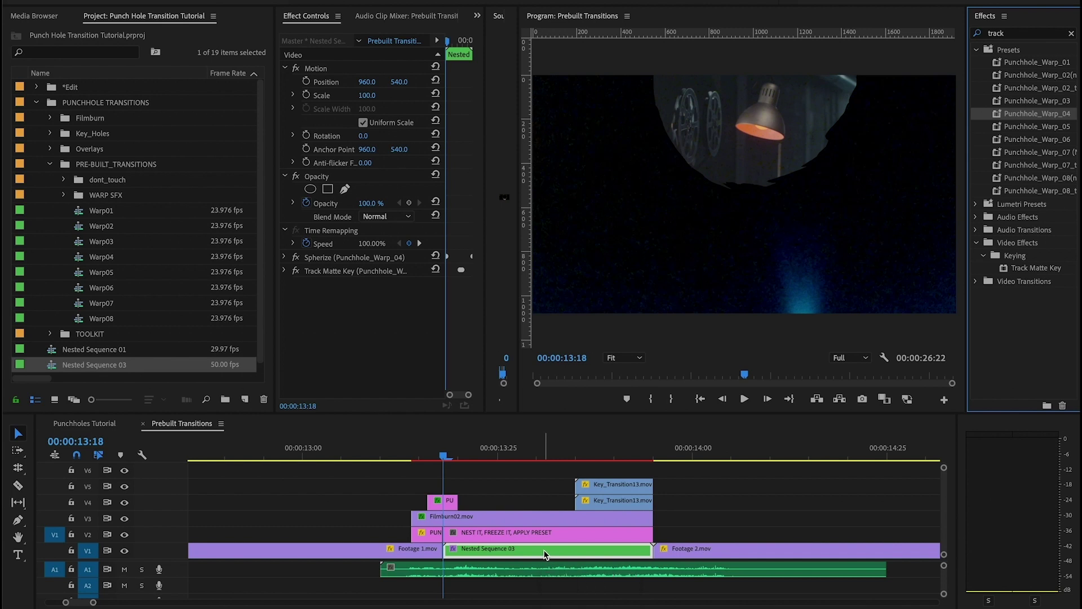
left_click_drag(544, 554, 548, 535)
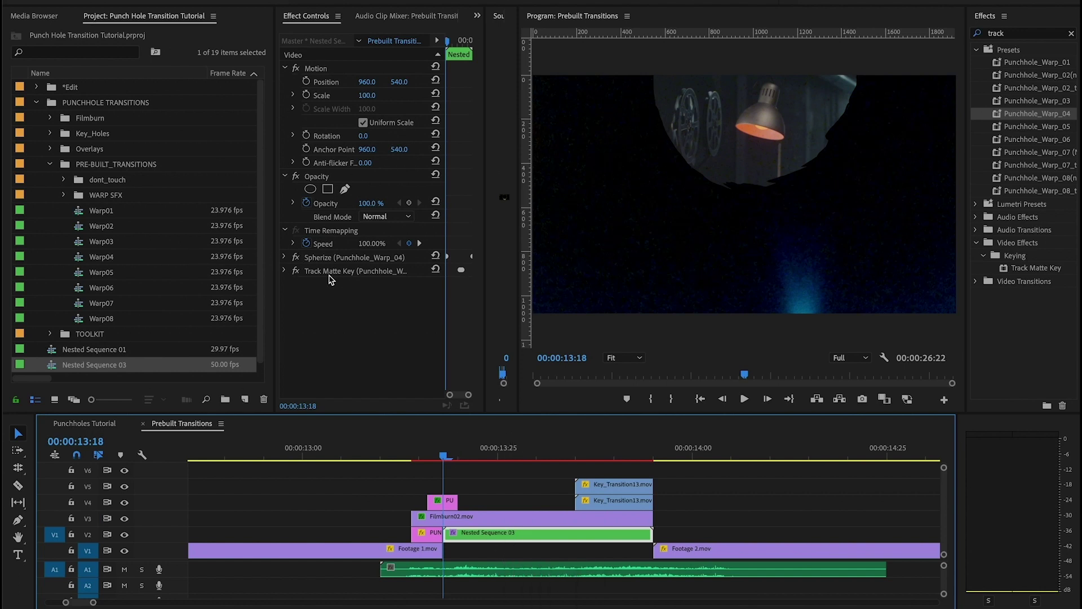
- Confirm the Track Matte Key uses Video 4 and preview the spherized frame at 13:39
left_click(285, 270)
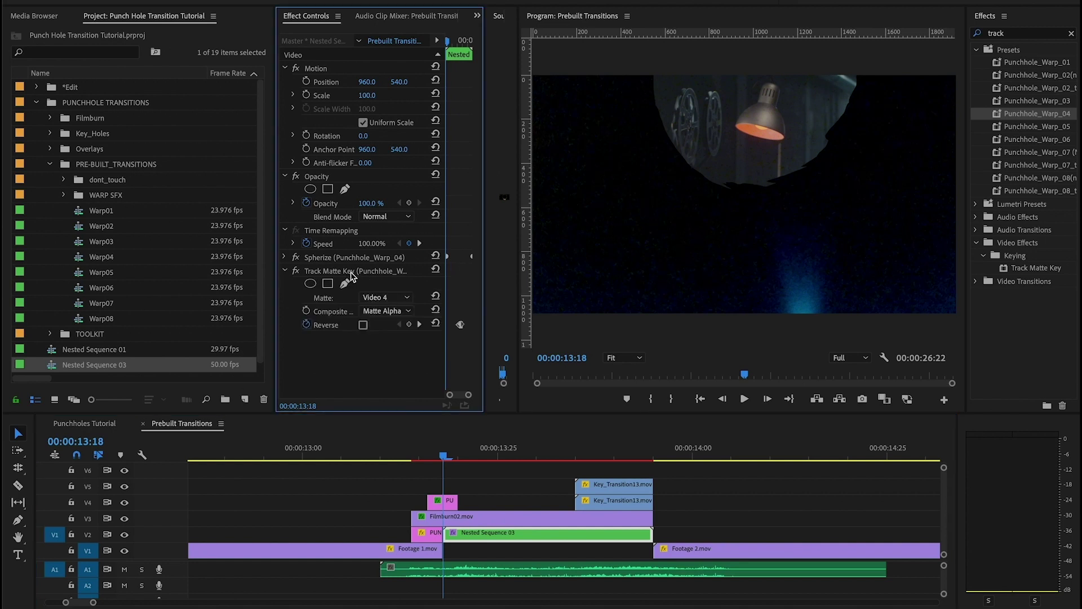
left_click(381, 303)
left_click(377, 305)
left_click(603, 503)
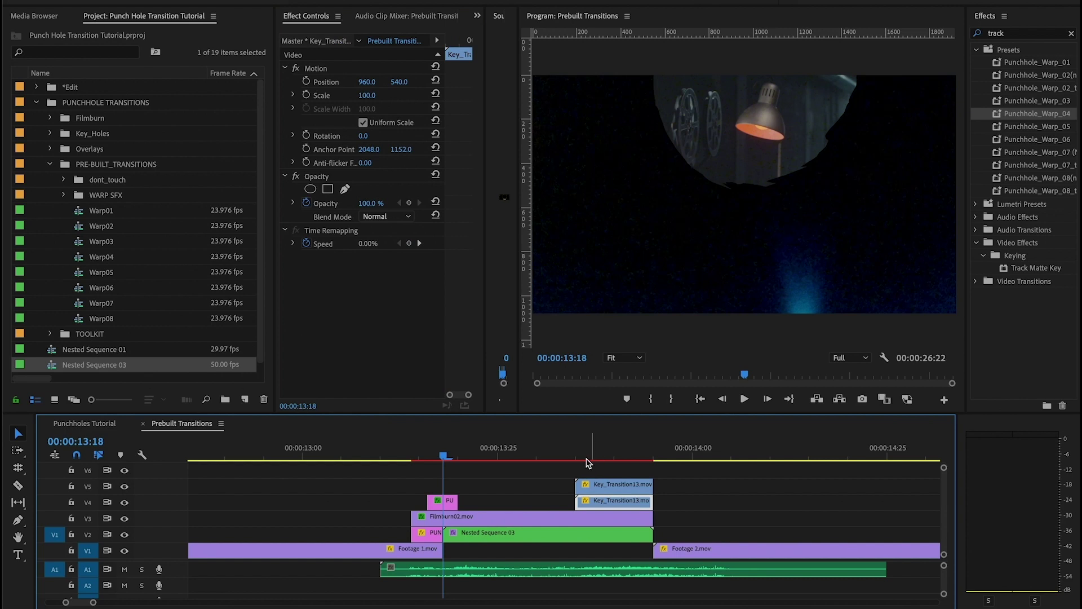
left_click(608, 454)
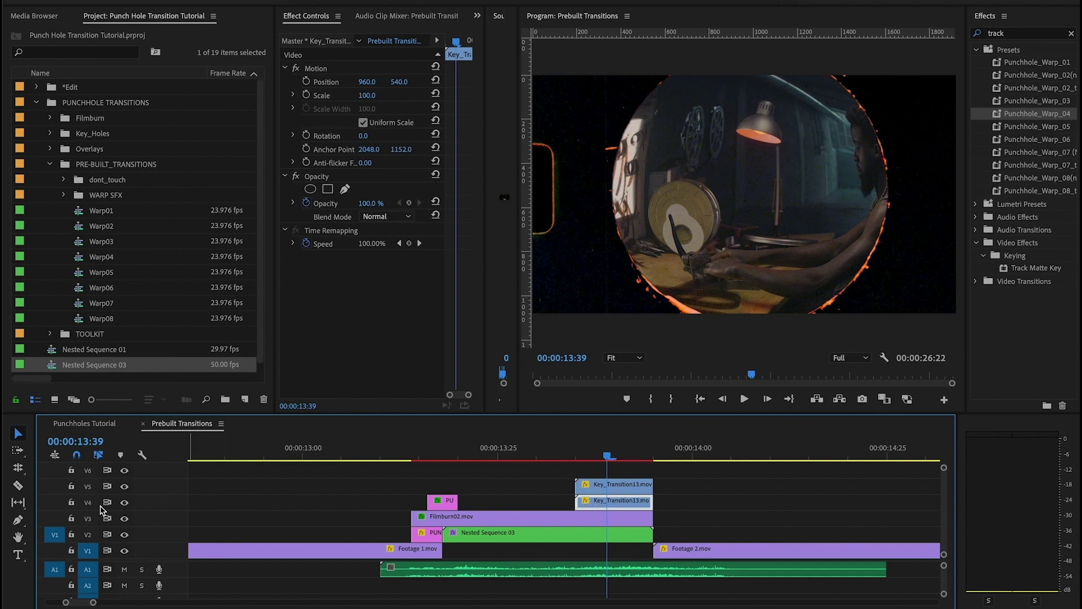
left_click(526, 537)
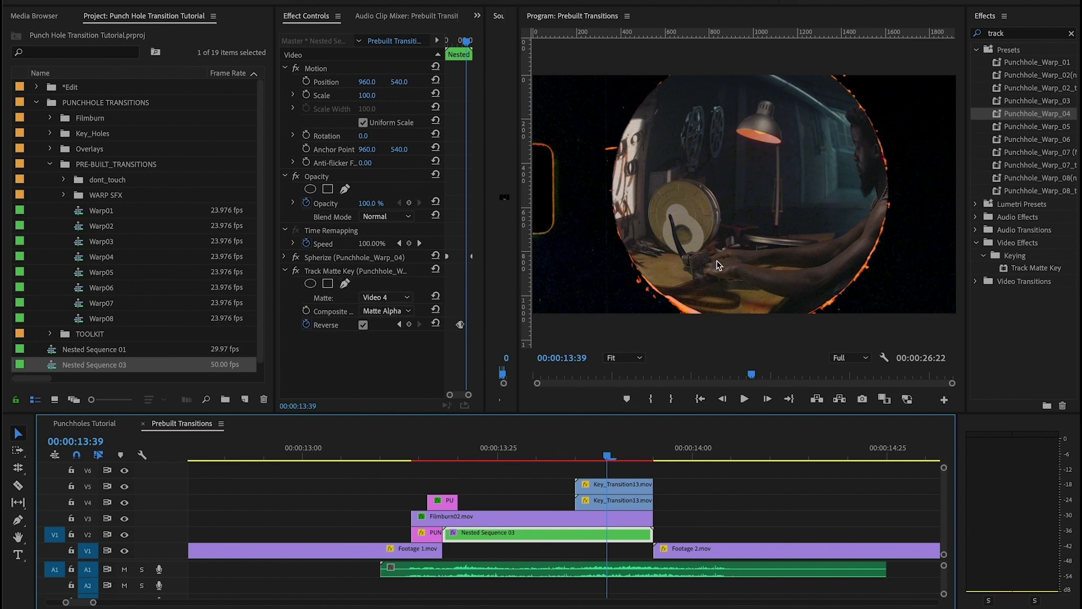
- Slide Footage 2.mov earlier so it starts under Key_Transition13.mov
left_click(698, 549)
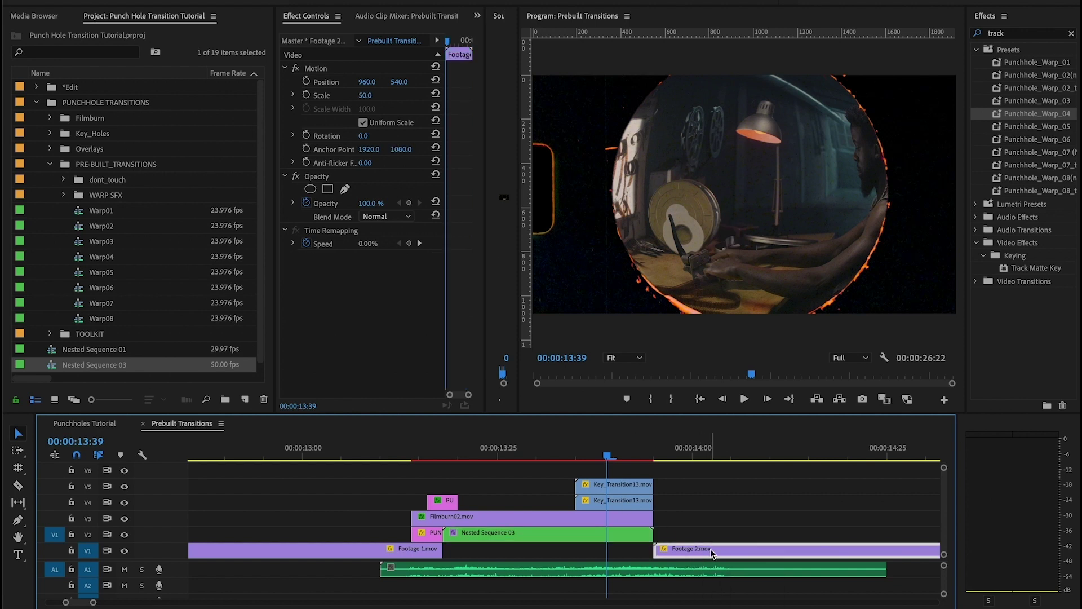
left_click_drag(731, 555, 656, 557)
left_click(575, 451)
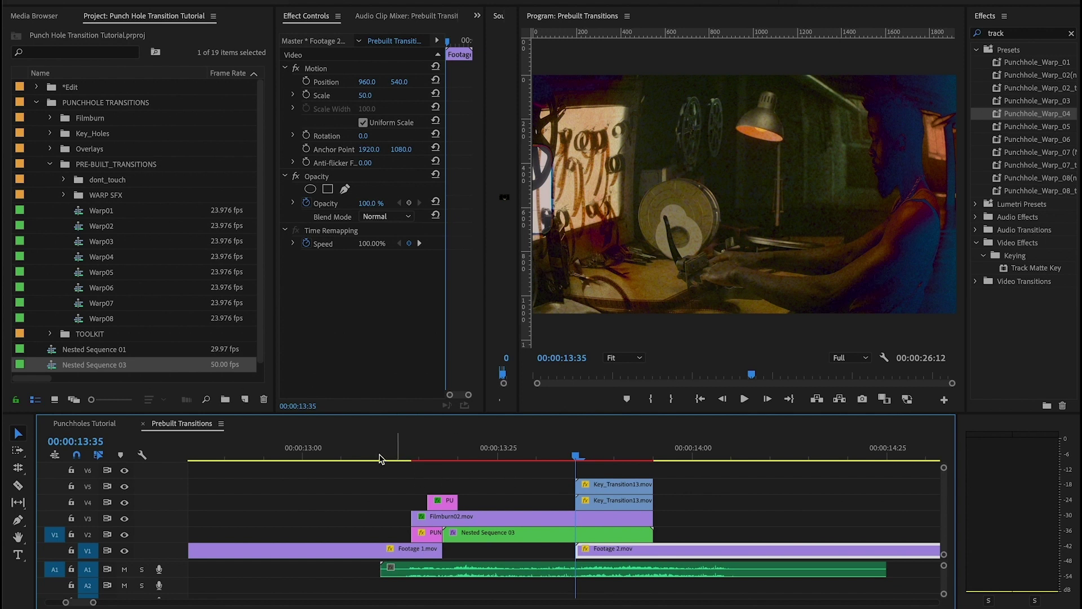
- Scrub back before the cut and play back the Warp04 transition
left_click_drag(351, 455, 342, 455)
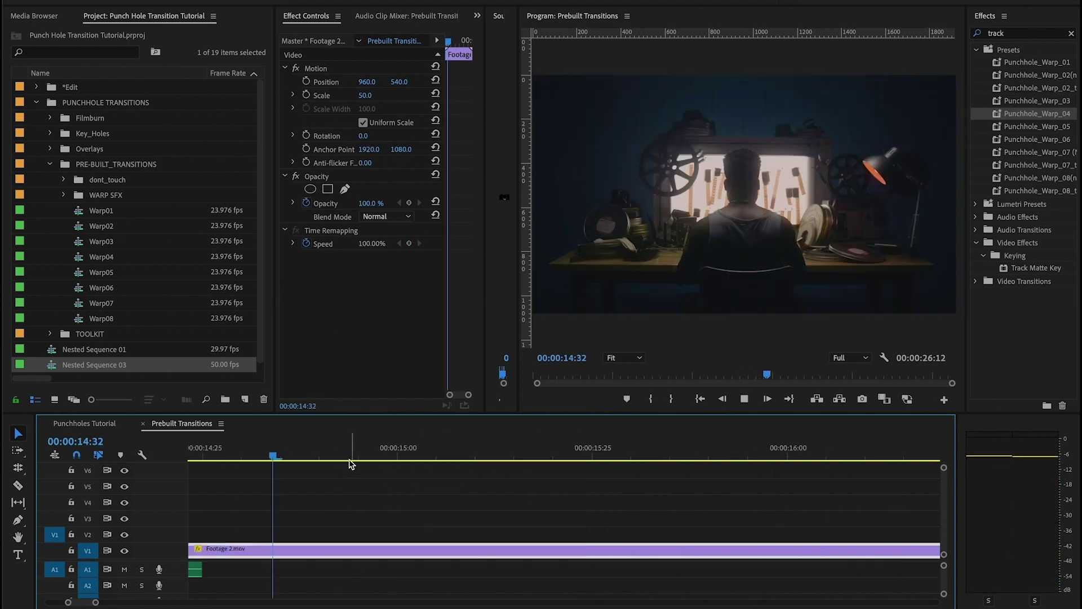
key("space")
key("minus")
key("minus")
left_click(326, 451)
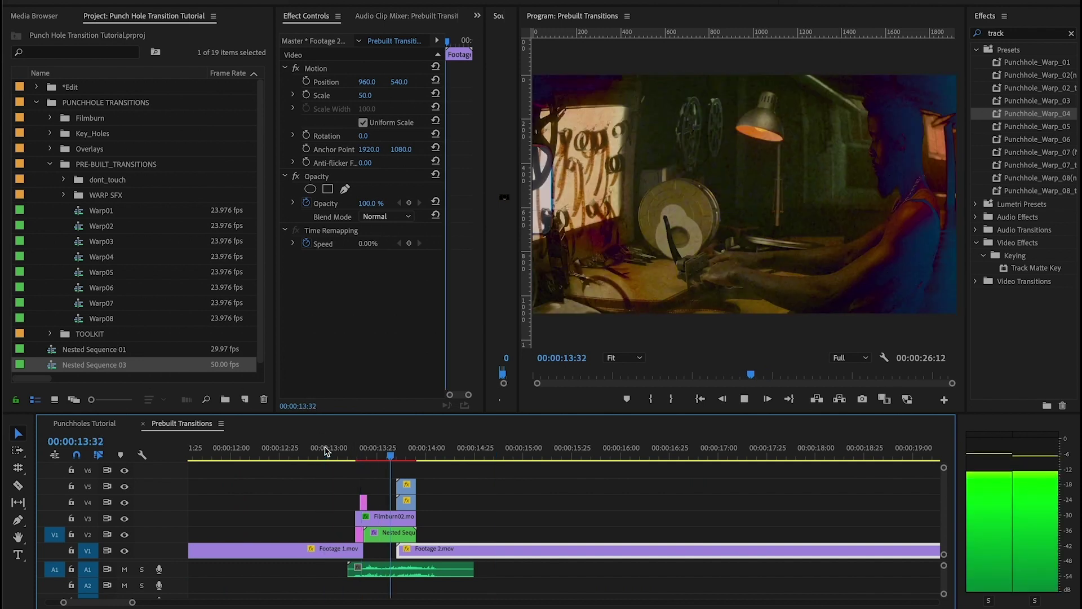
key("space")
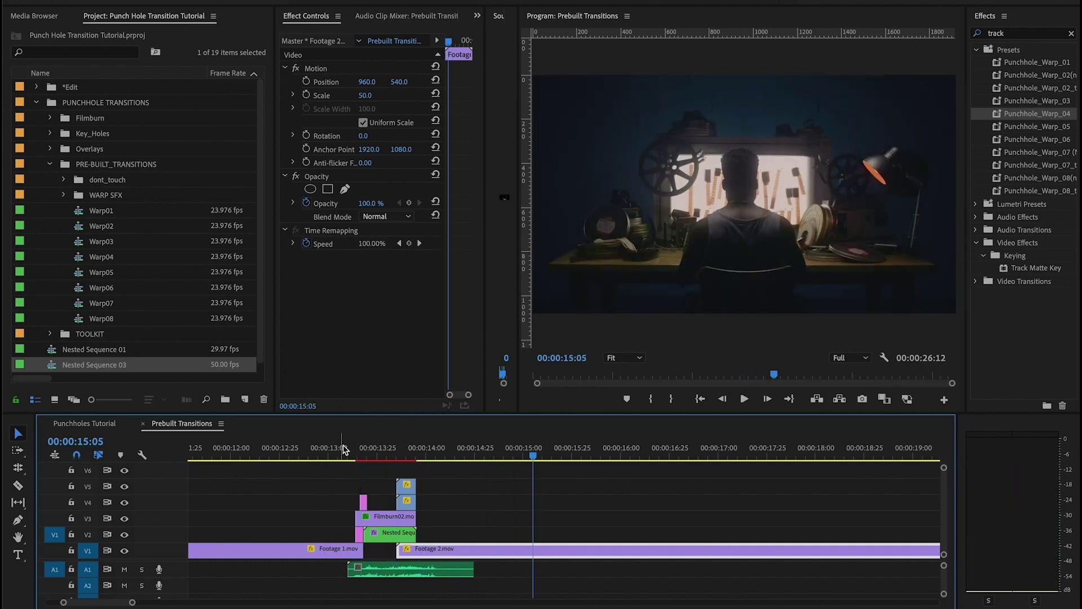
left_click(377, 451)
left_click(390, 570)
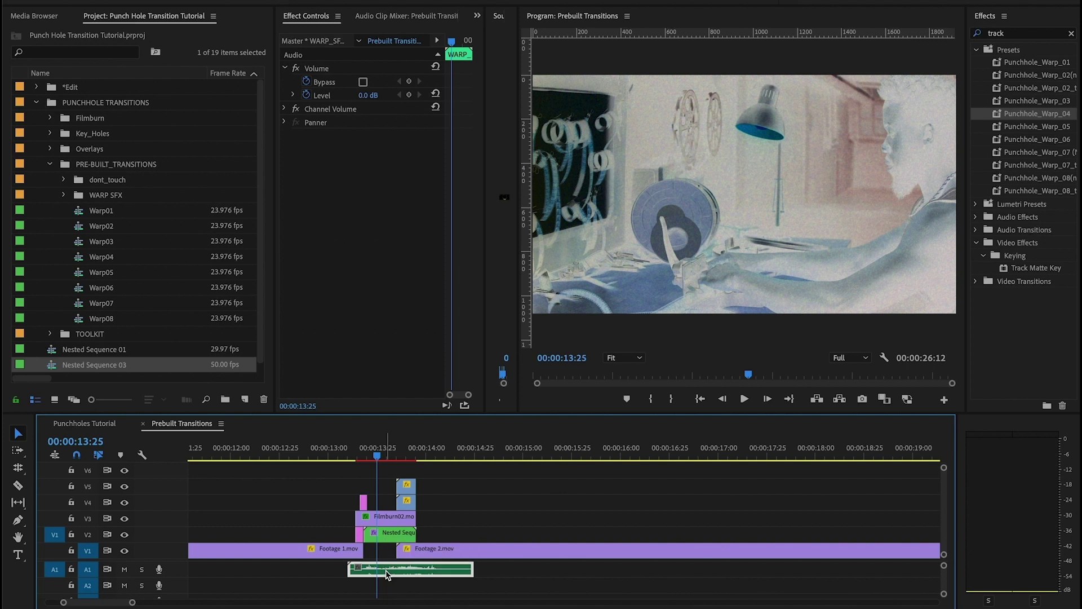
key("space")
left_click(317, 456)
key("space")
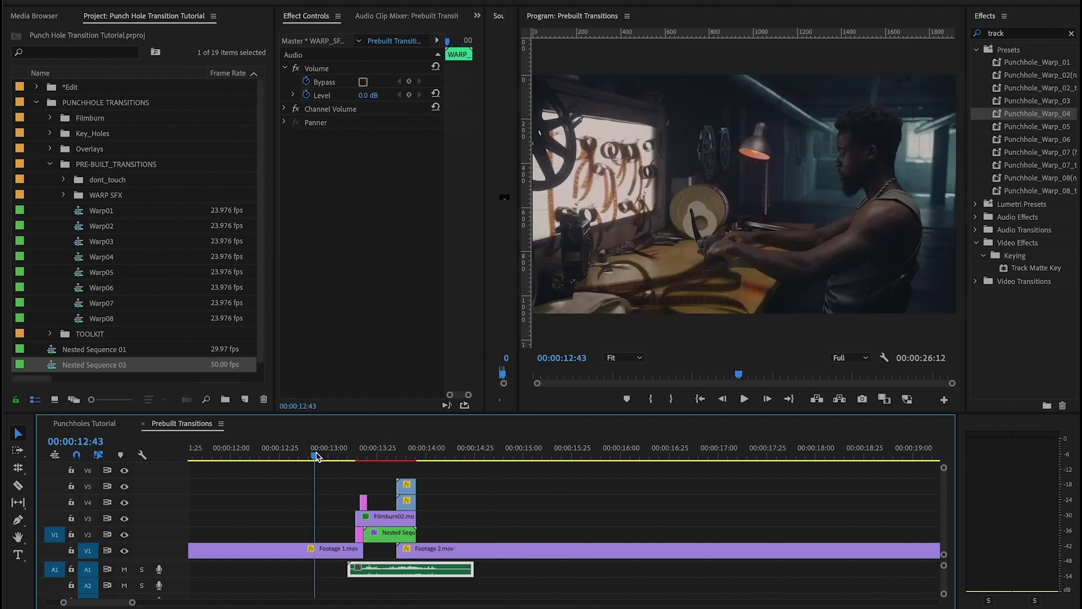
left_click(315, 456)
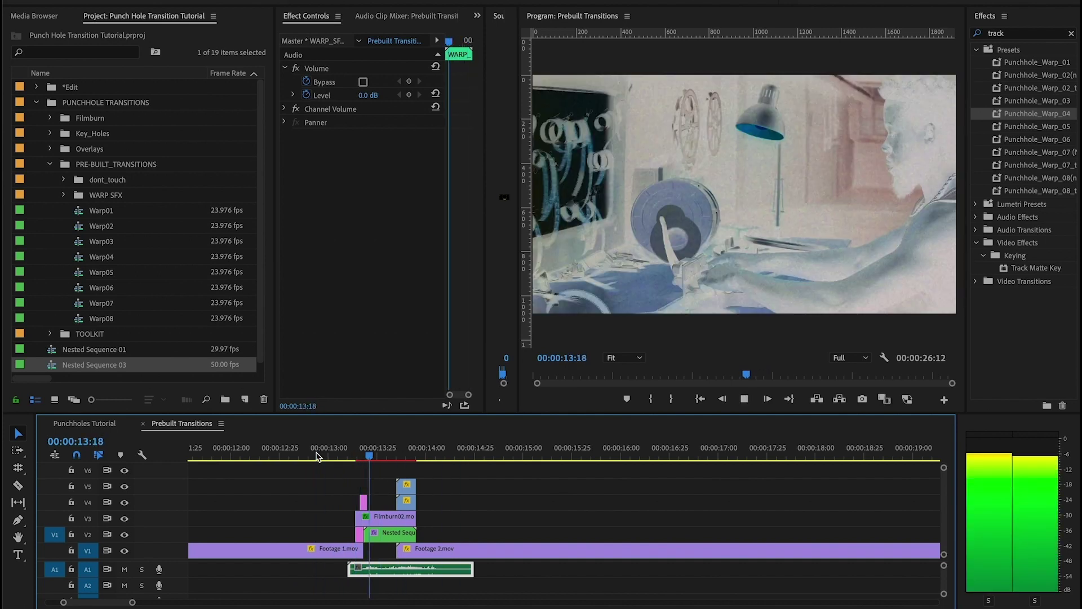
key("space")
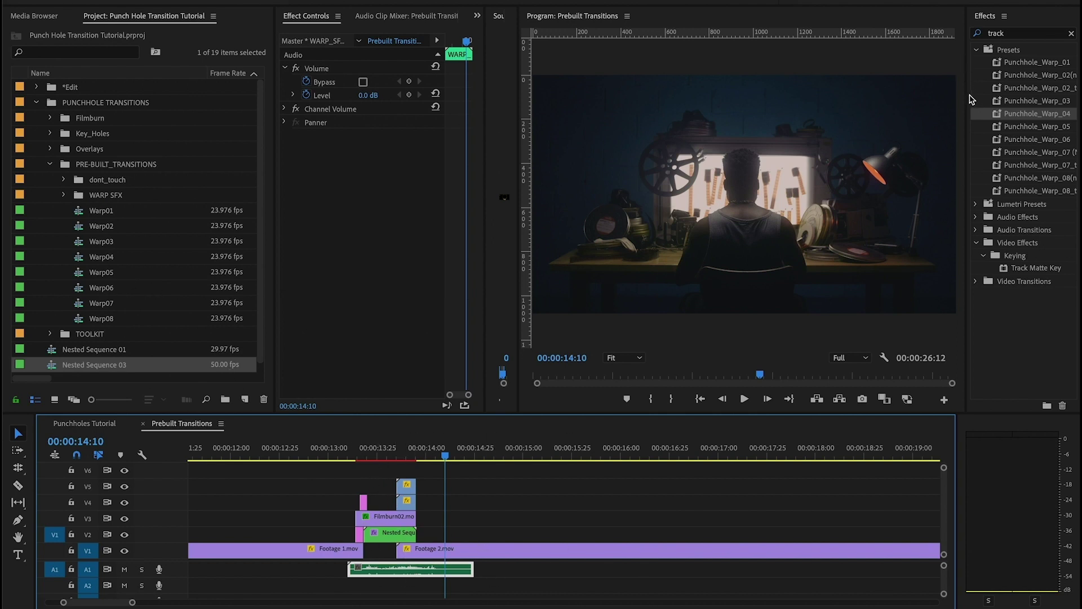
- Widen the Effects list and compare the two Punchhole_Warp_02 preset variants
left_click_drag(965, 100, 881, 101)
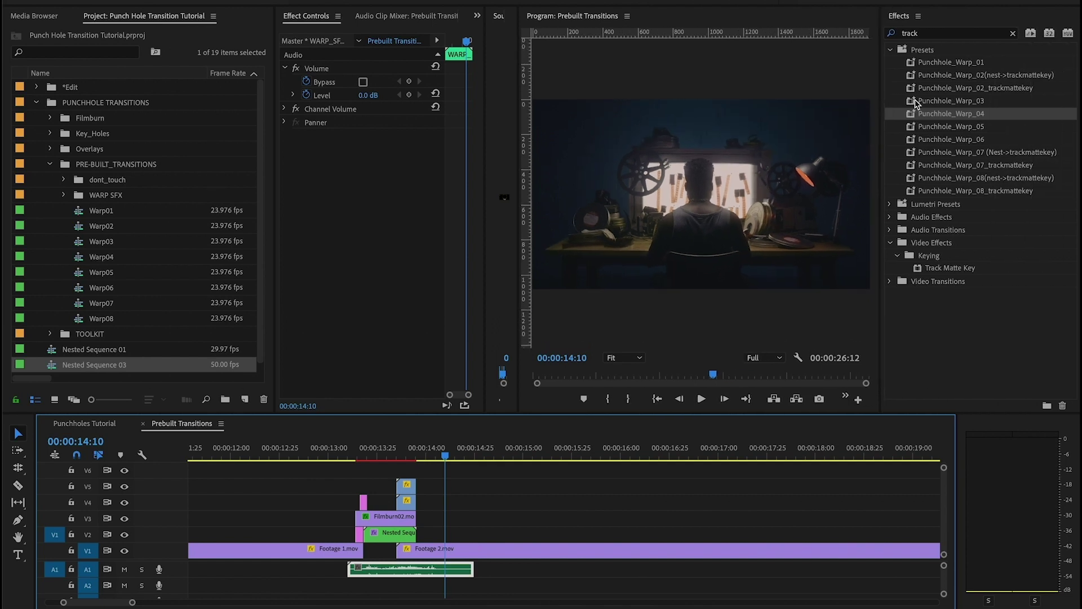
left_click(943, 75)
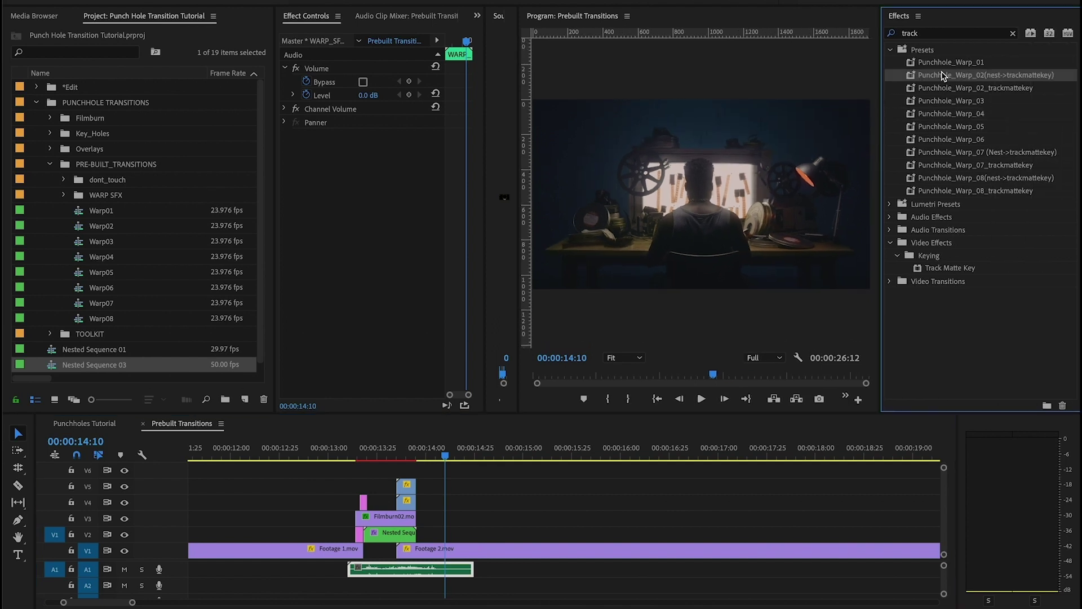
left_click(1001, 90)
left_click(999, 78)
left_click(998, 91)
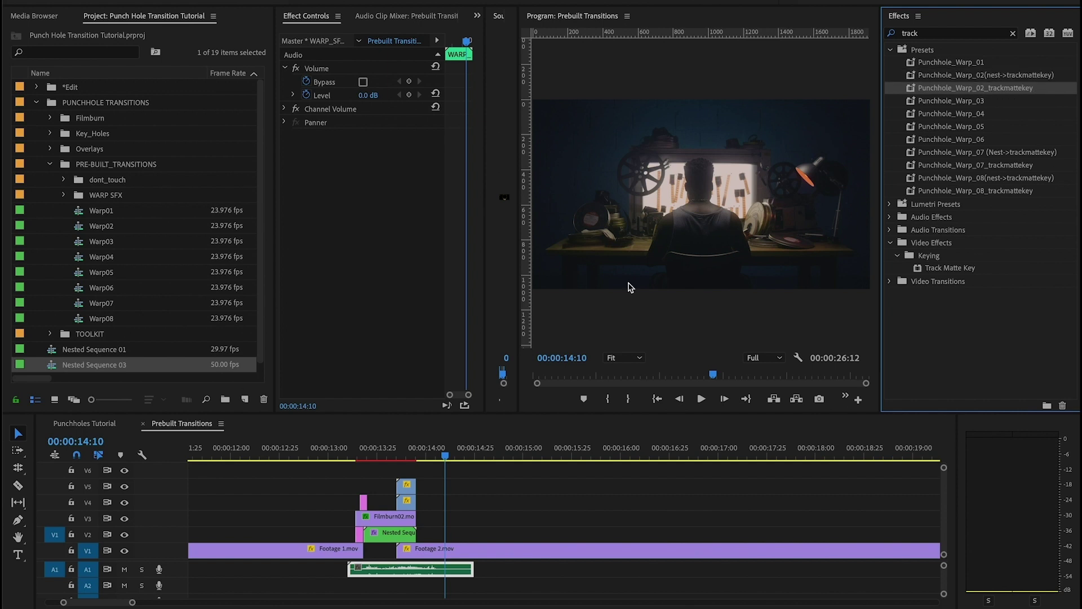
- Delete the Warp04 layers on V2–V6 and the audio, extending Footage 1.mov to meet Footage 2.mov
left_click_drag(338, 496, 451, 534)
key("Delete")
left_click(439, 575)
key("Delete")
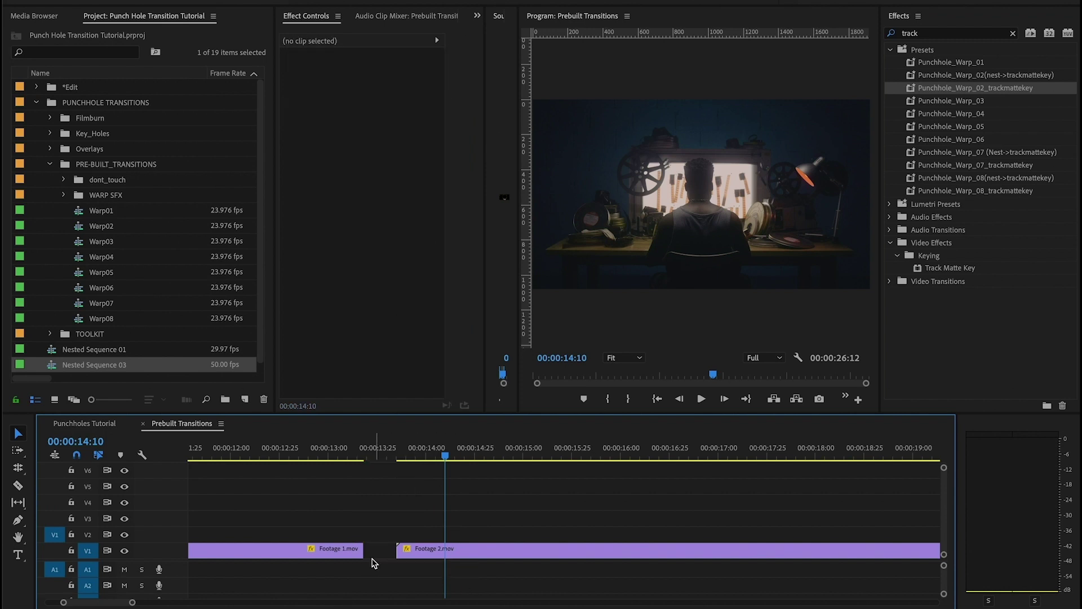
left_click_drag(381, 556, 396, 556)
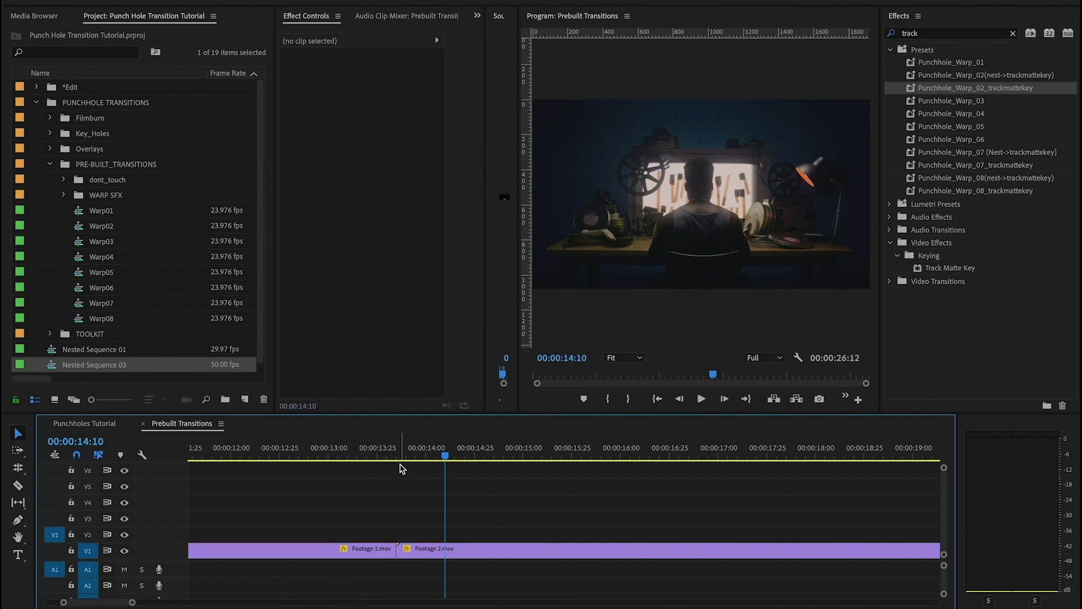
left_click(401, 461)
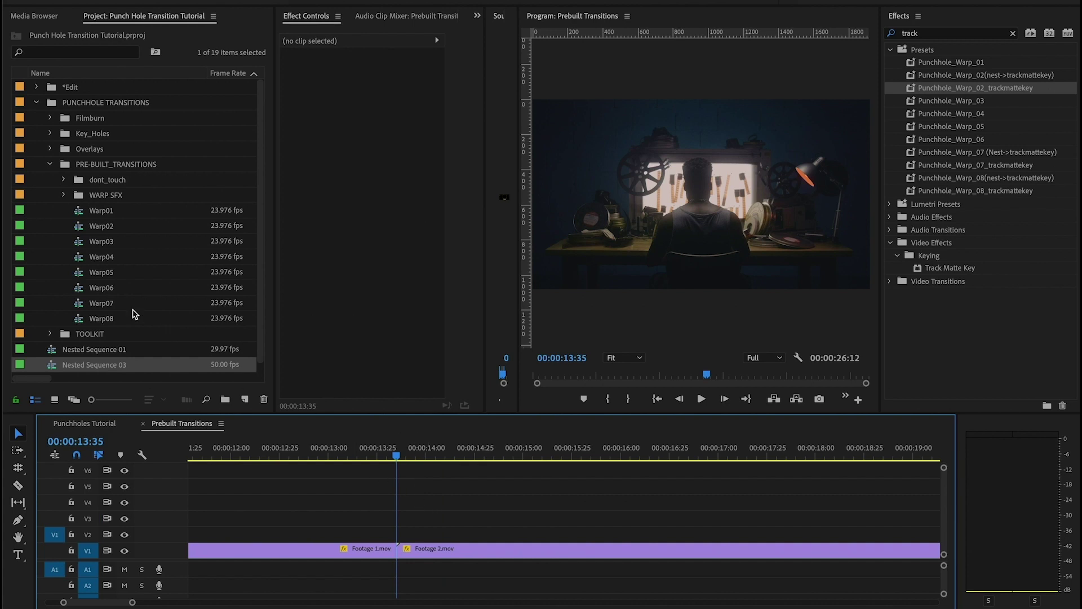
left_click(93, 231)
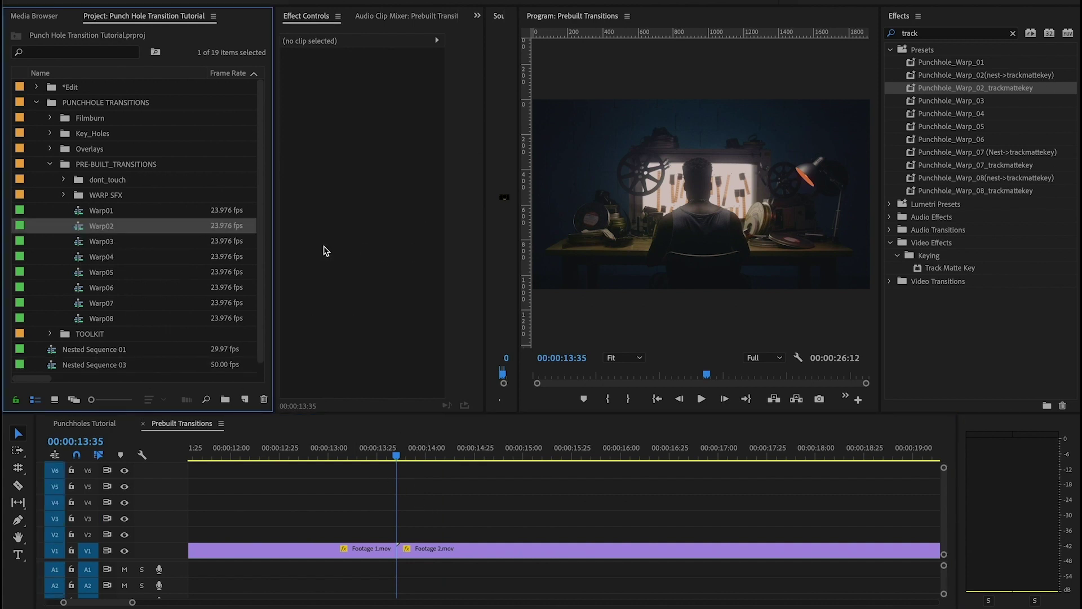
- Drop Warp02 onto V2–V6 at the cut, zoom in and select the NEST IT clip on V3
left_click_drag(79, 231, 381, 534)
key("equal")
key("equal")
key("equal")
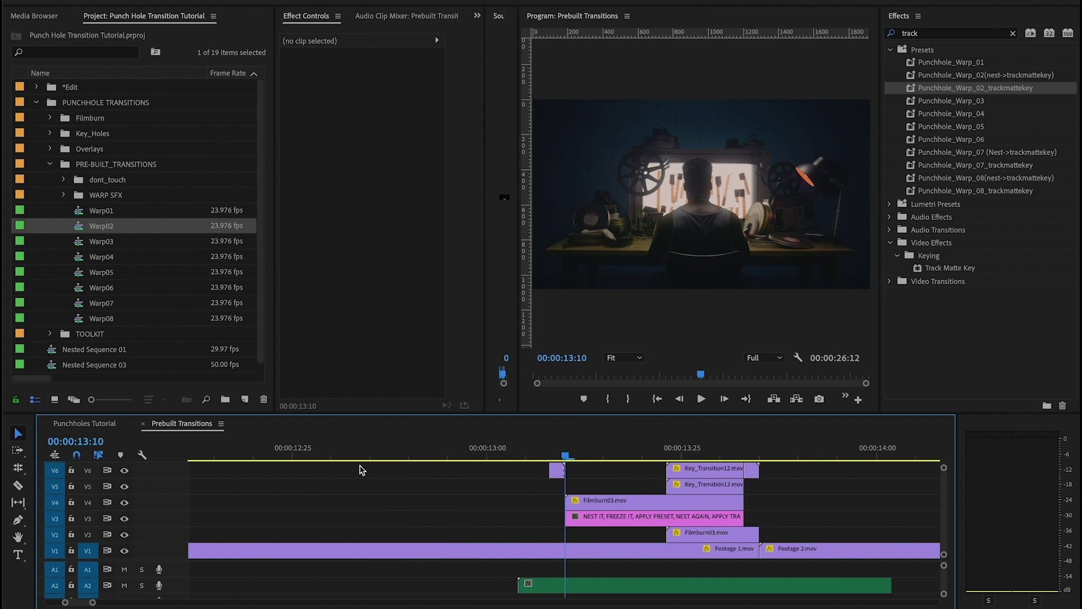
key("Up")
scroll(529, 506, "down", 2)
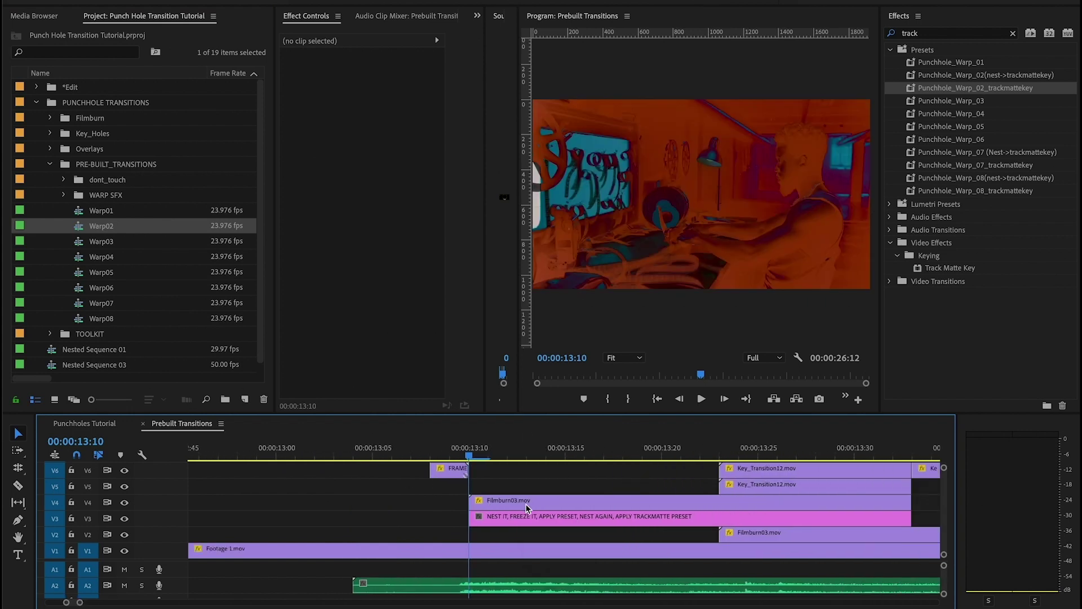
left_click(544, 523)
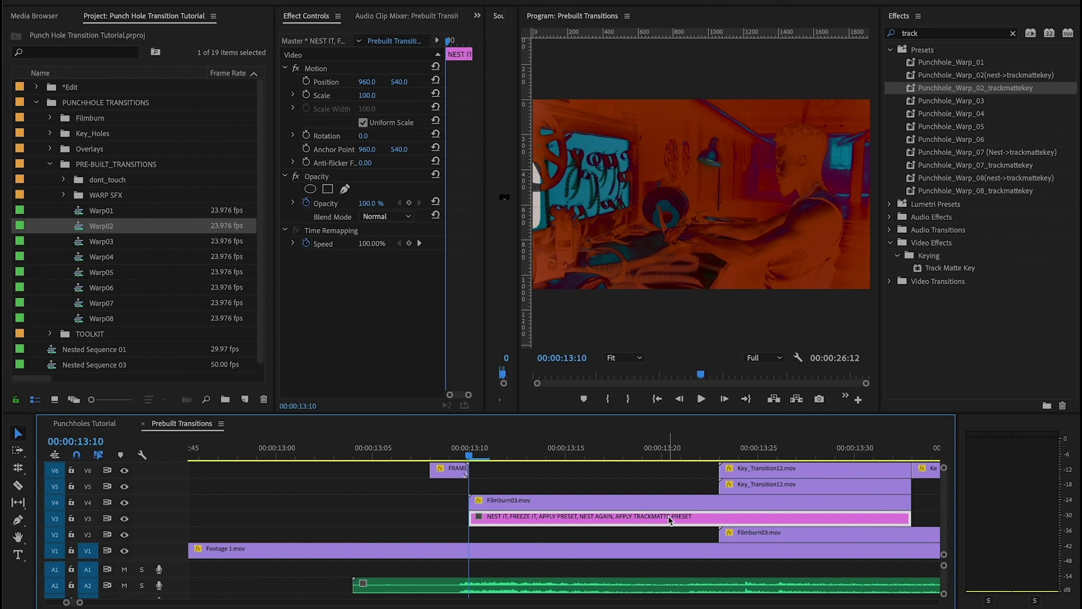
- Split Footage 1.mov at 13:10 and 13:33 to isolate the piece beneath Warp02
left_click(584, 551)
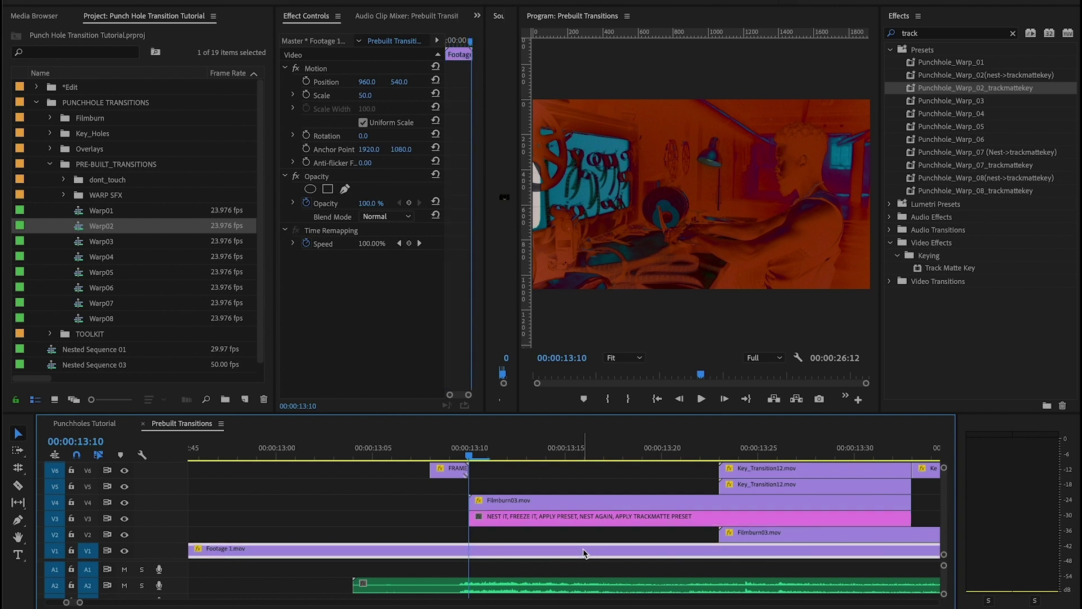
key("ctrl+k")
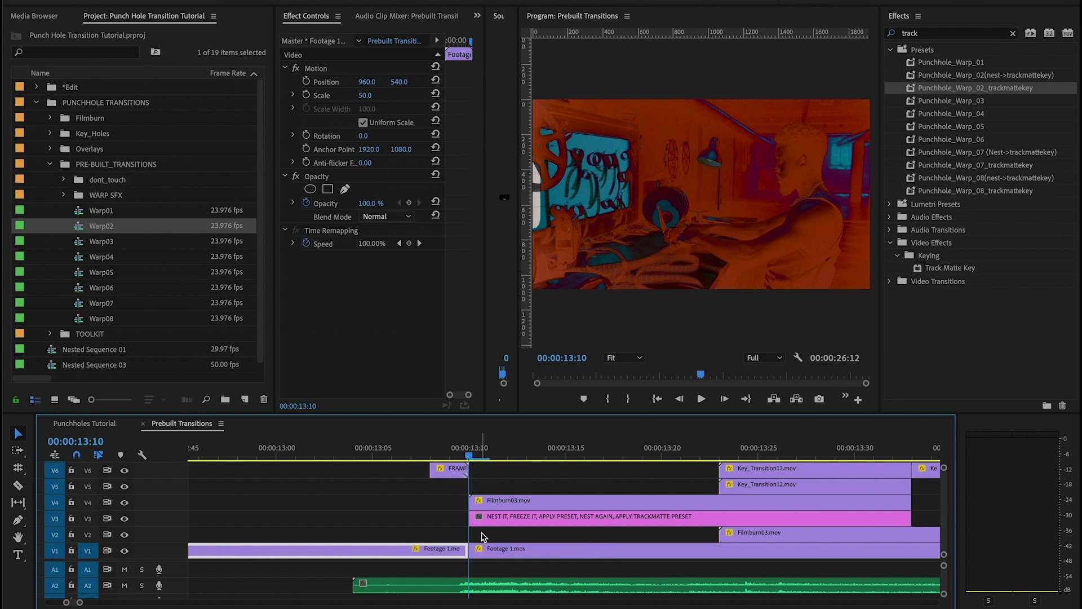
scroll(555, 535, "down", 2)
left_click(821, 441)
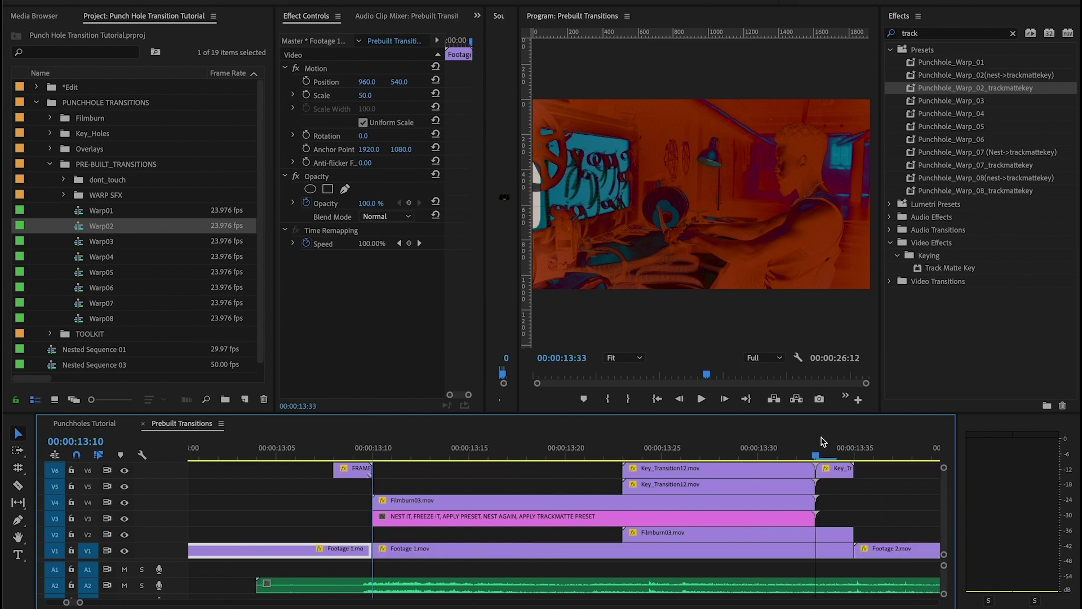
left_click(810, 554)
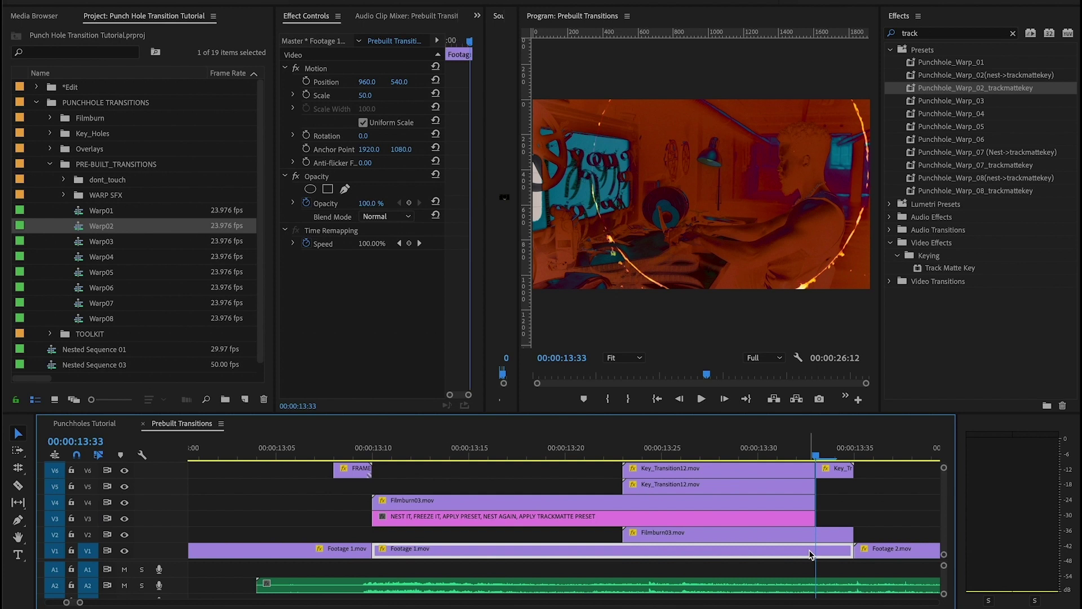
key("ctrl+k")
scroll(809, 554, "up", 1)
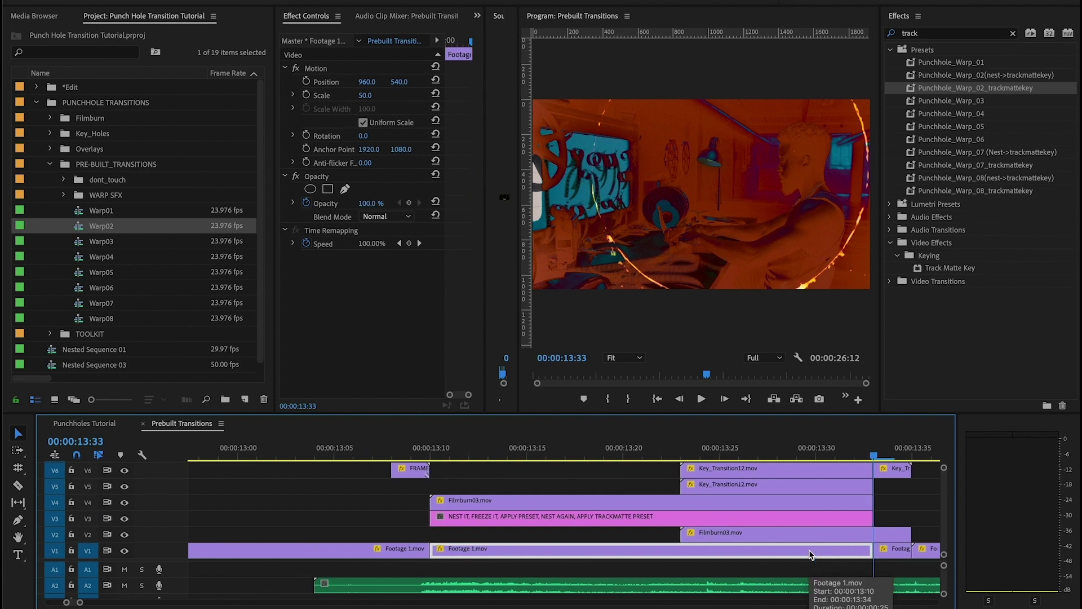
- Nest the isolated Footage 1.mov piece as Nested Sequence 04
right_click(506, 553)
mouse_move(582, 385)
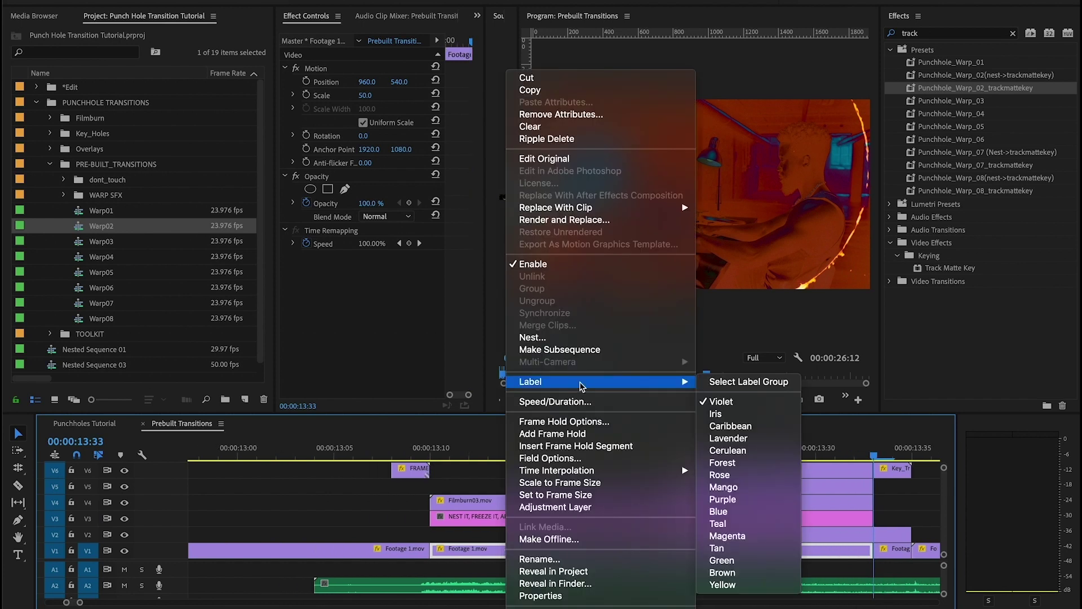
left_click(554, 338)
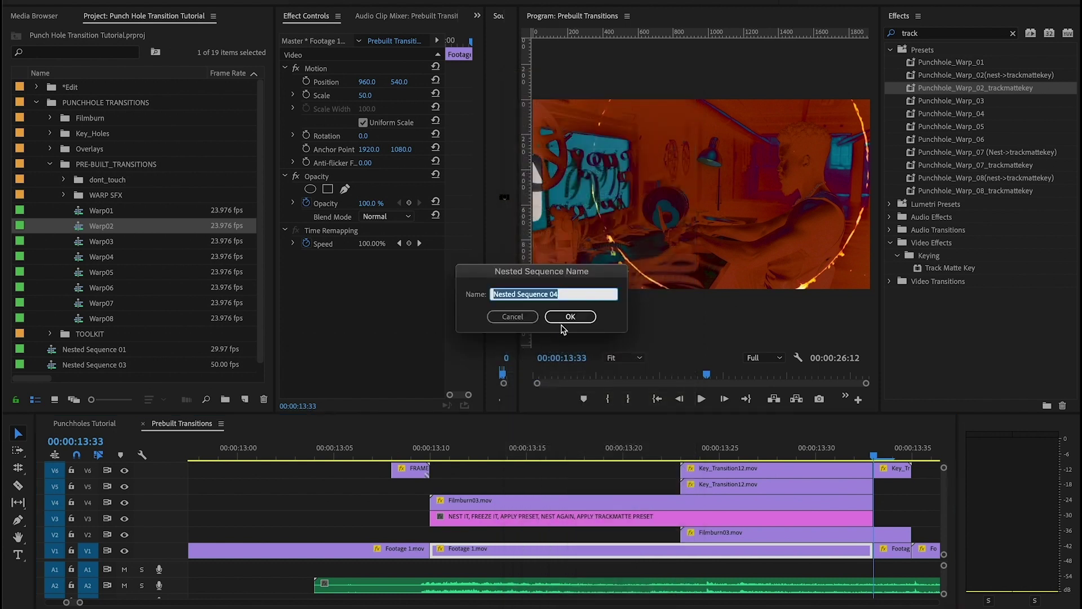
left_click(565, 318)
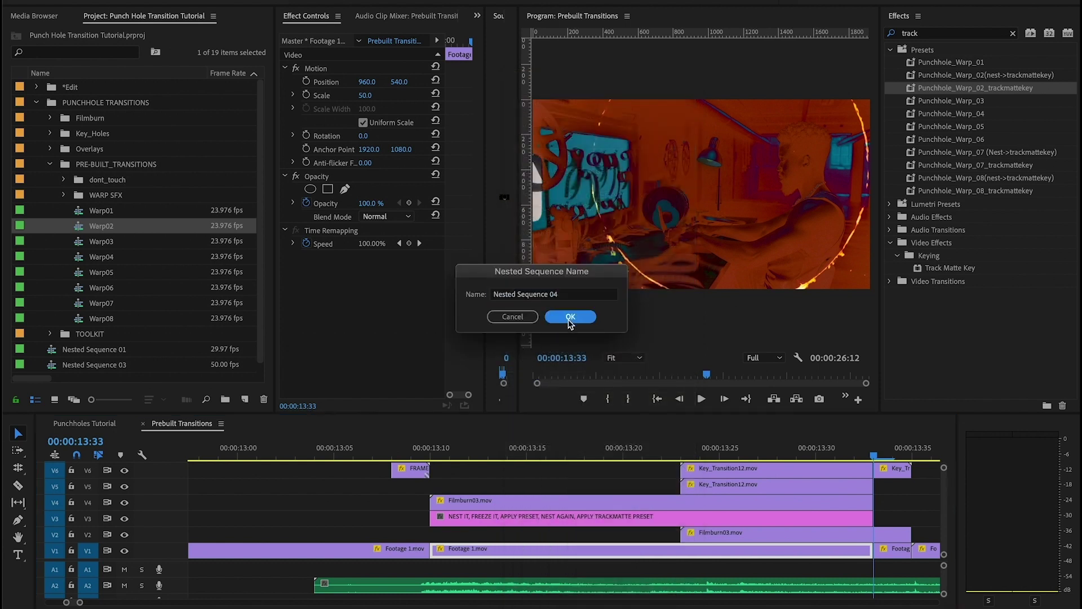
- Freeze Nested Sequence 04 with a frame hold at 13:10 and pick the Punchhole_Warp_02(nest->trackmattekey) preset
left_click(436, 449)
left_click(488, 553)
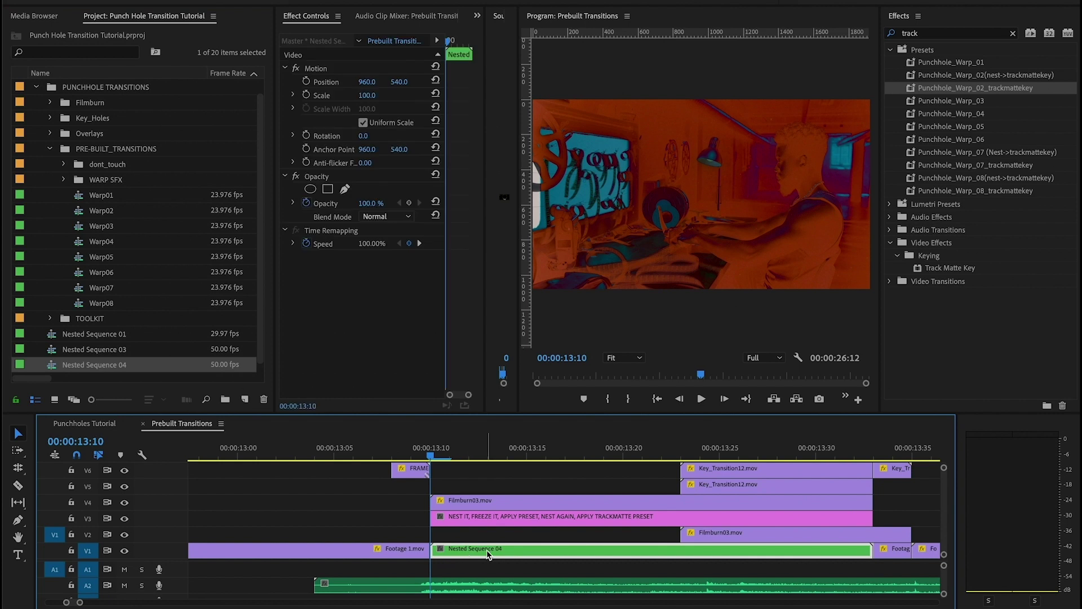
right_click(488, 553)
left_click(536, 437)
left_click(976, 77)
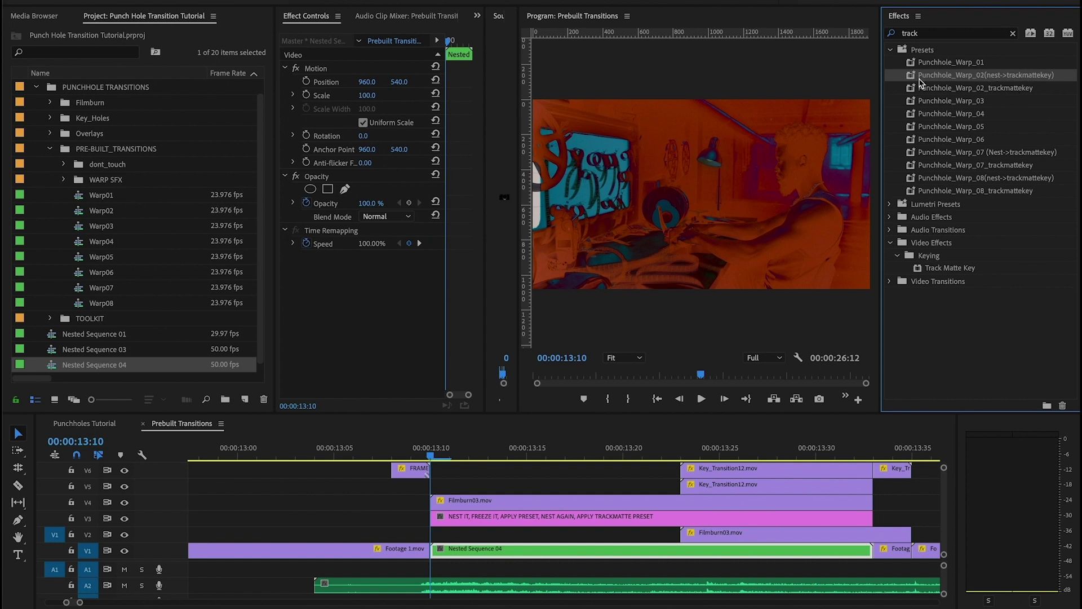
- Apply the Warp02 nest preset to Nested Sequence 04, then nest it again as Nested Sequence 05
left_click_drag(911, 79, 505, 557)
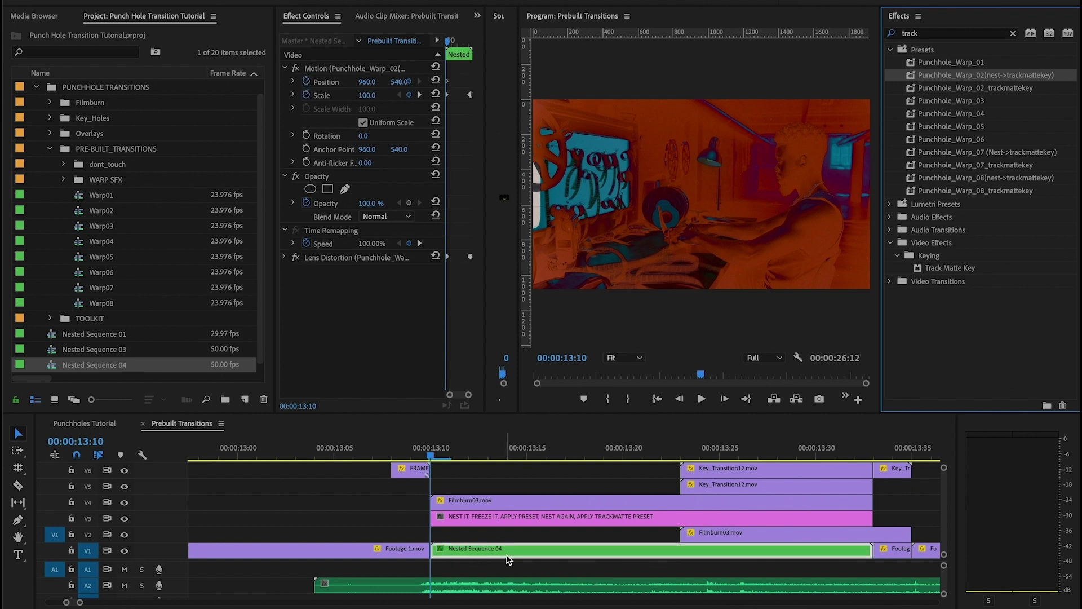
right_click(513, 556)
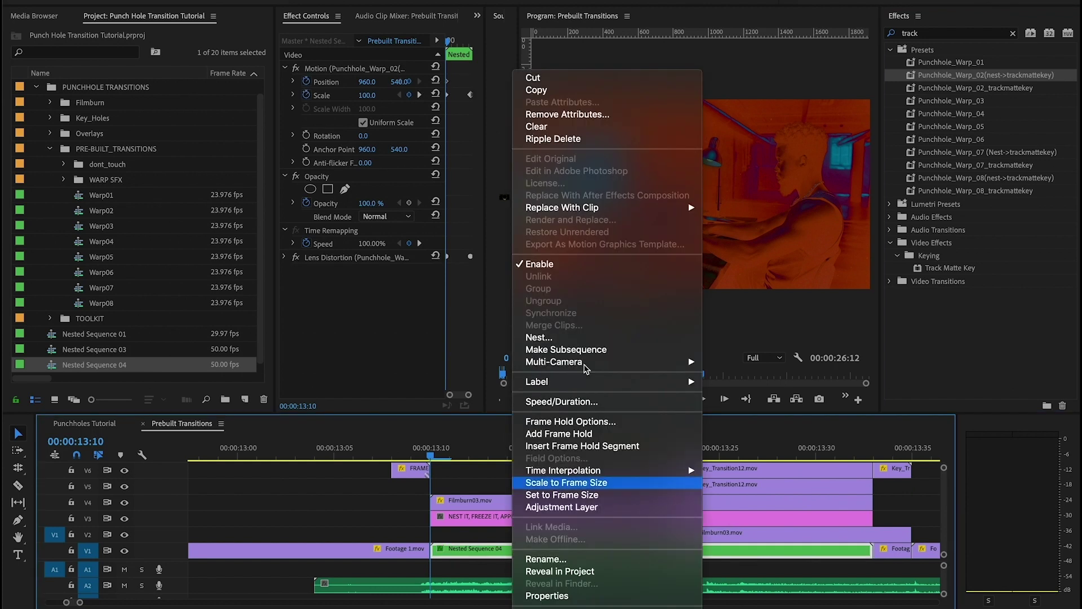
left_click(562, 338)
left_click(569, 319)
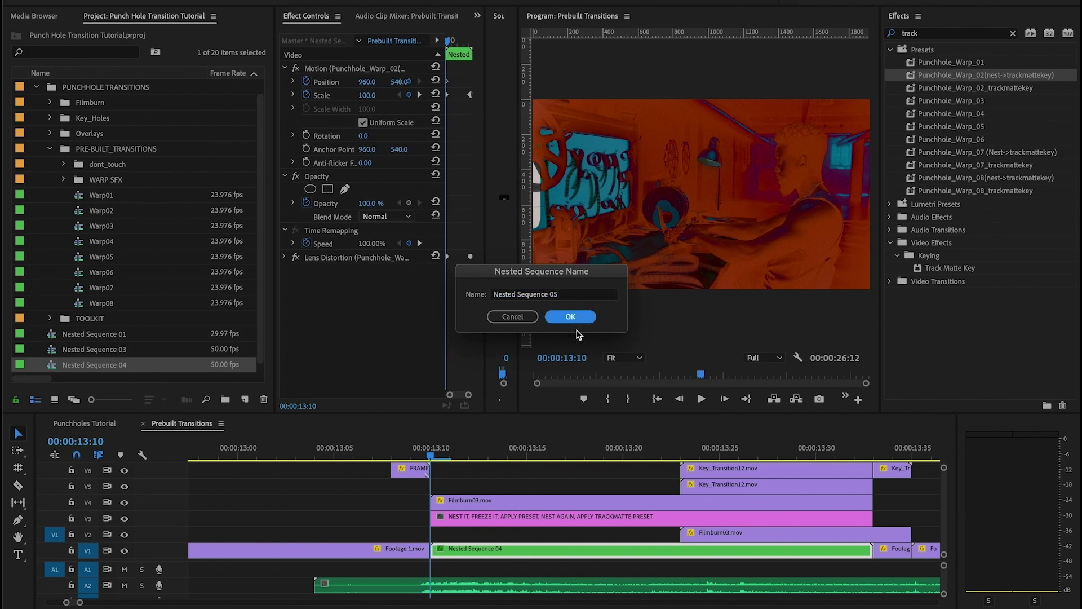
- Apply the Punchhole_Warp_02_trackmattekey preset to Nested Sequence 05
left_click(960, 89)
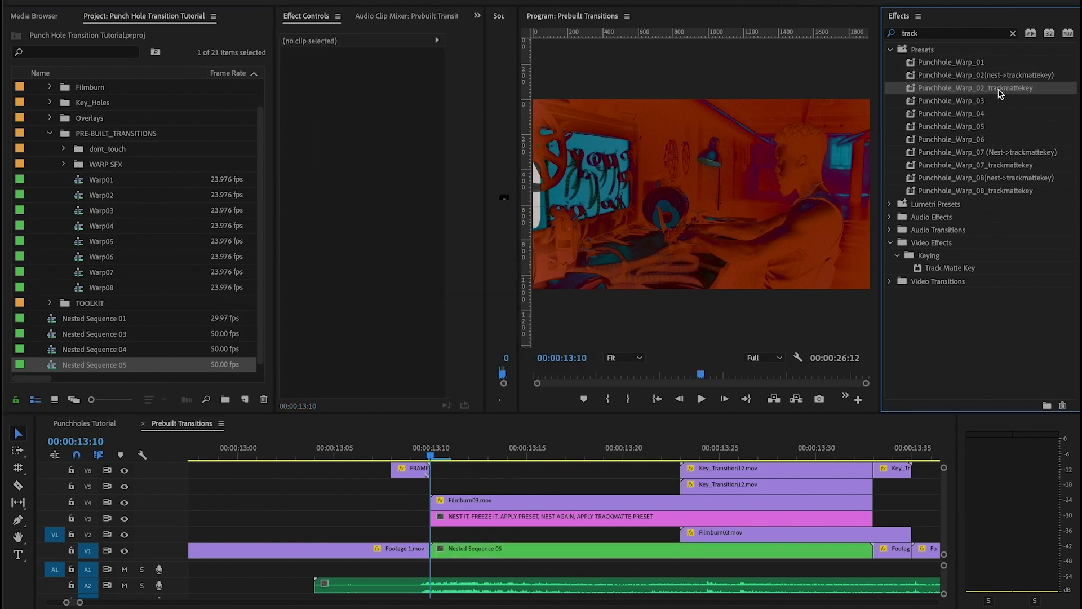
left_click_drag(942, 93, 503, 553)
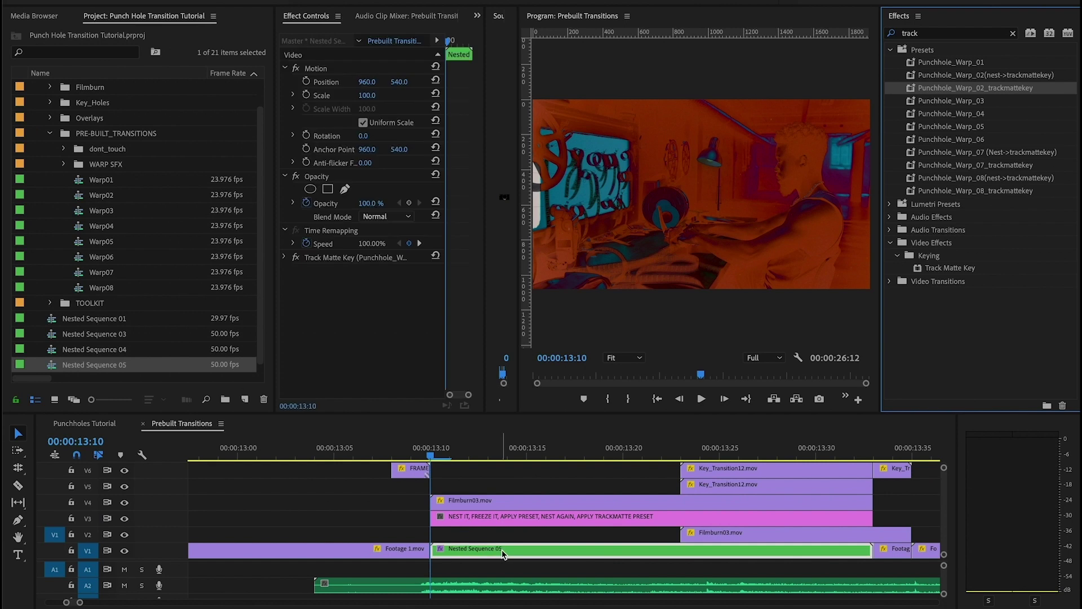
left_click(528, 554)
- Move Nested Sequence 05 up to V3 and delete the short Footage clip at the end of V1
left_click_drag(527, 539, 522, 523)
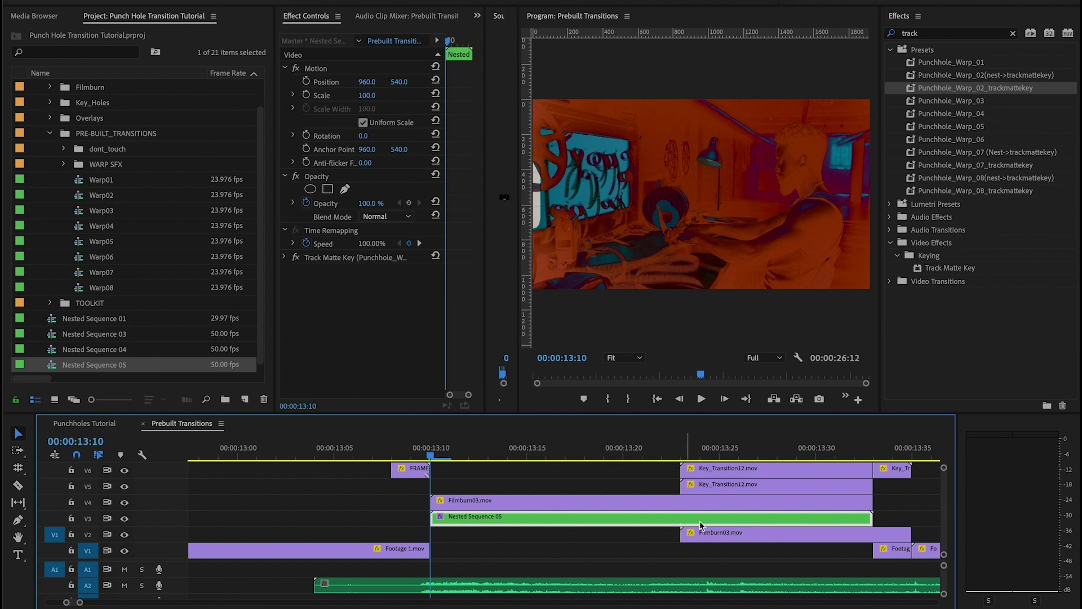
left_click(890, 553)
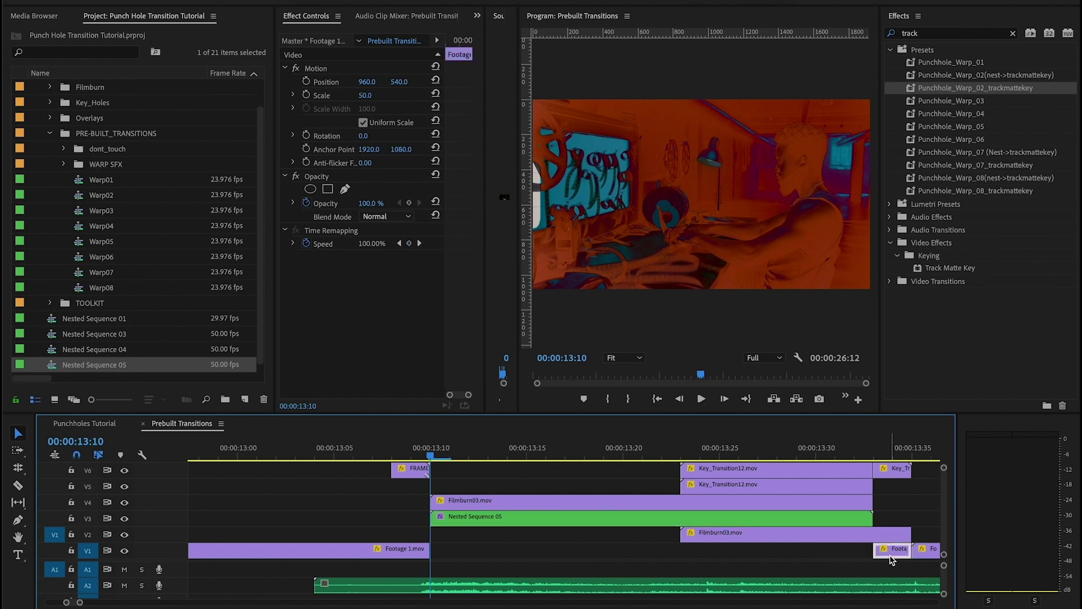
key("Delete")
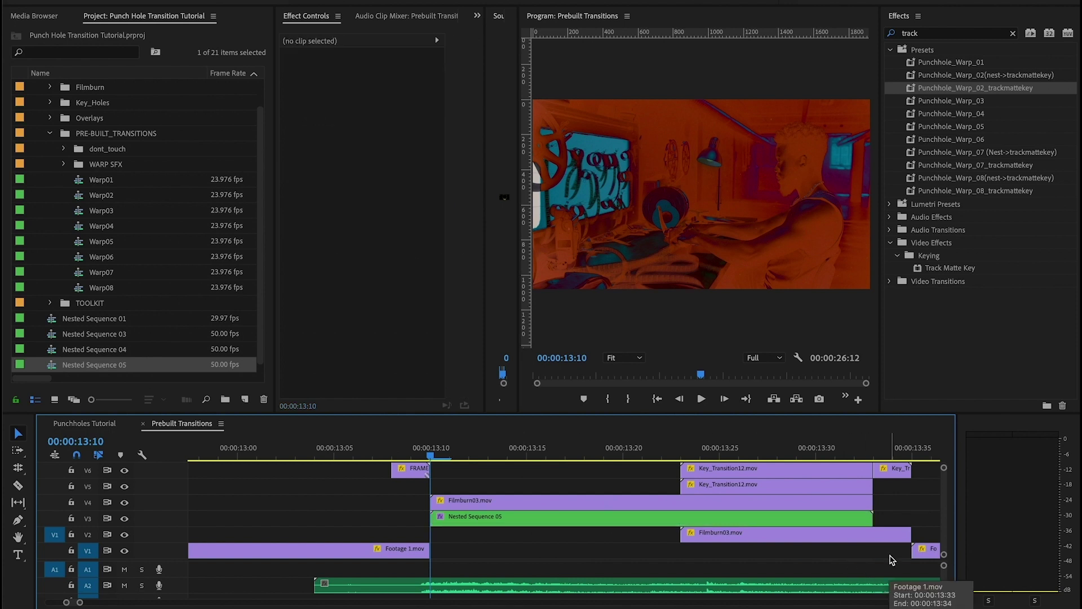
- Verify Nested Sequence 05's Track Matte Key uses Video 5 as its matte
left_click(587, 519)
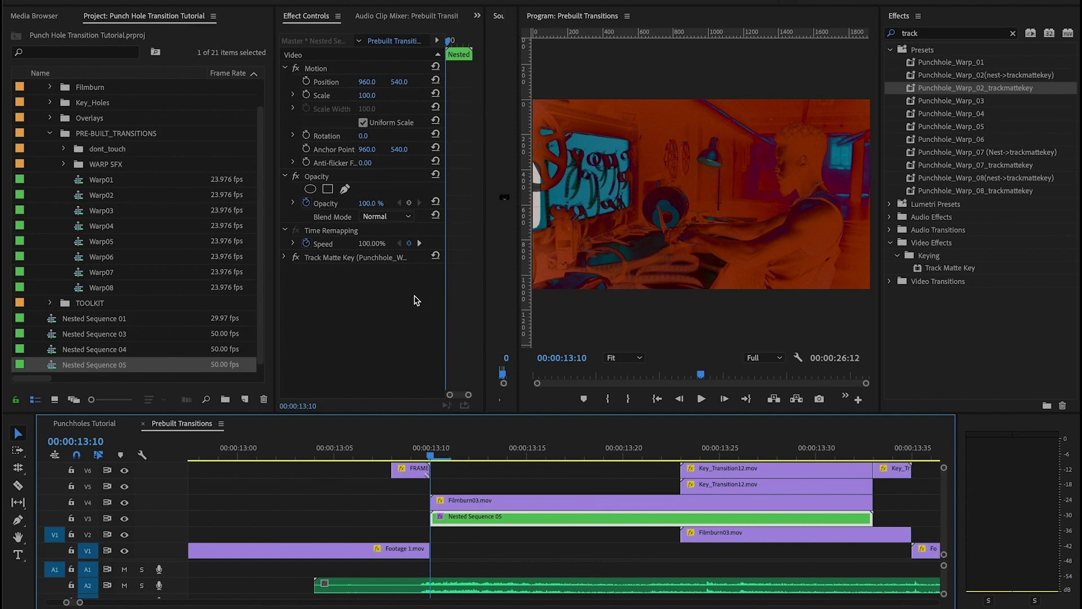
left_click(285, 258)
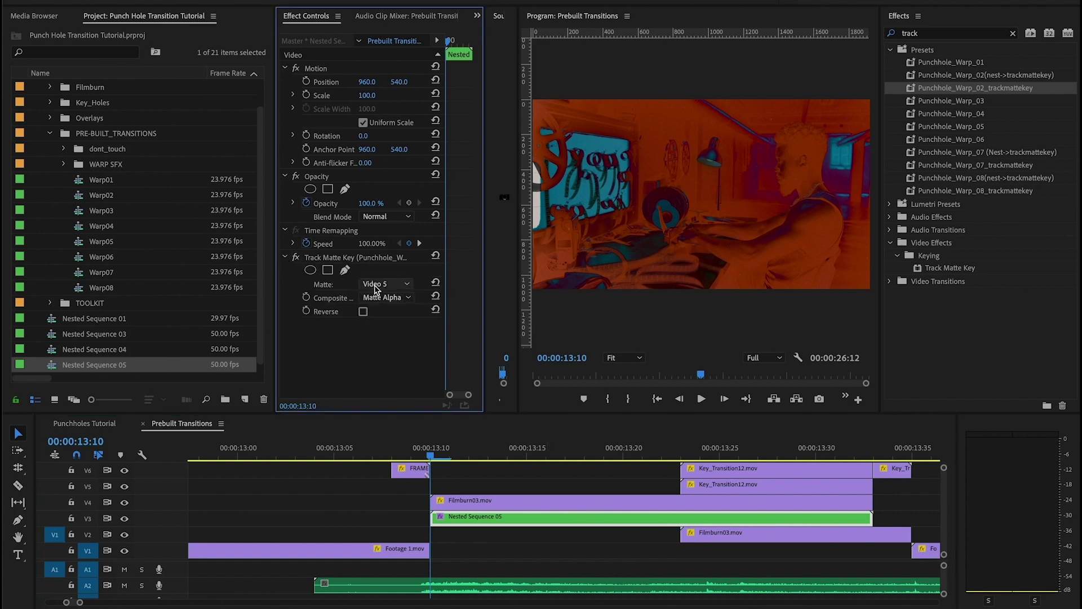
left_click(695, 489)
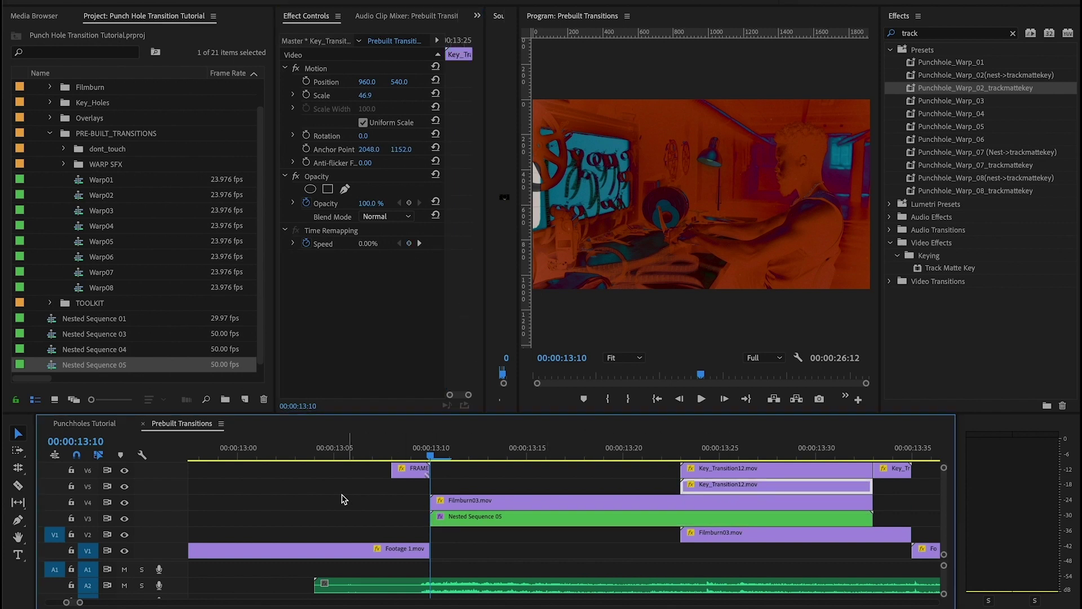
left_click(606, 516)
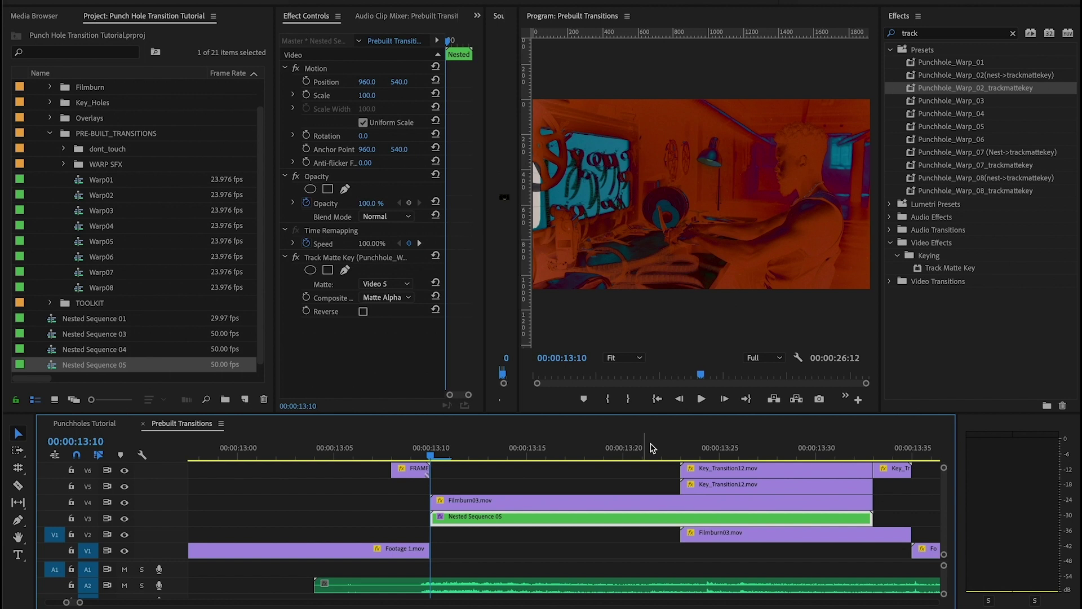
- Slide Footage 2.mov on V1 earlier so it starts at 13:23
scroll(875, 555, "down", 2)
key("ctrl+shift+a")
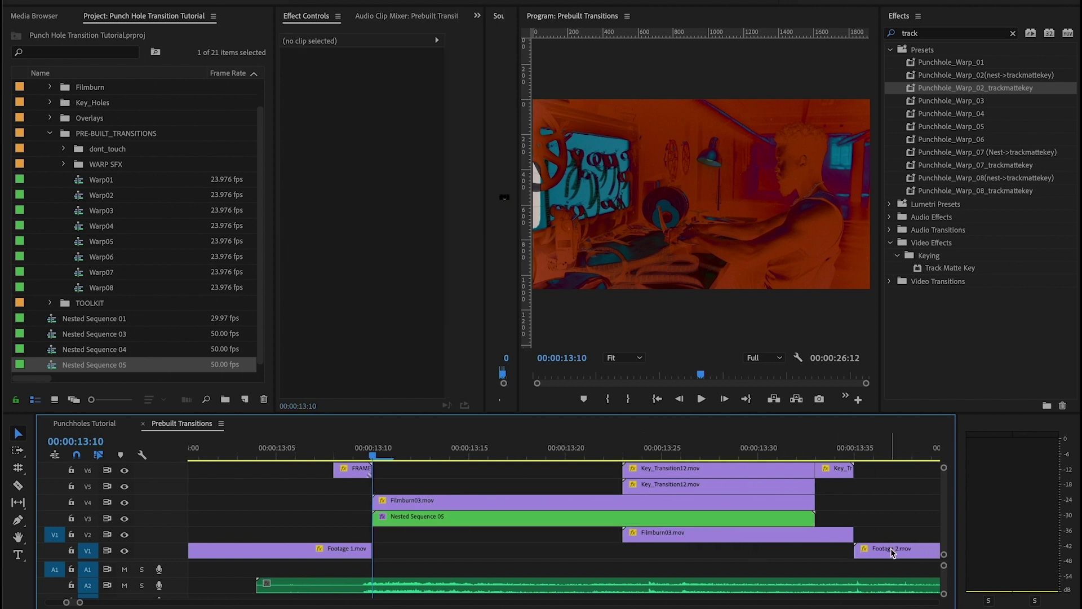
left_click_drag(891, 548, 682, 558)
left_click(620, 452)
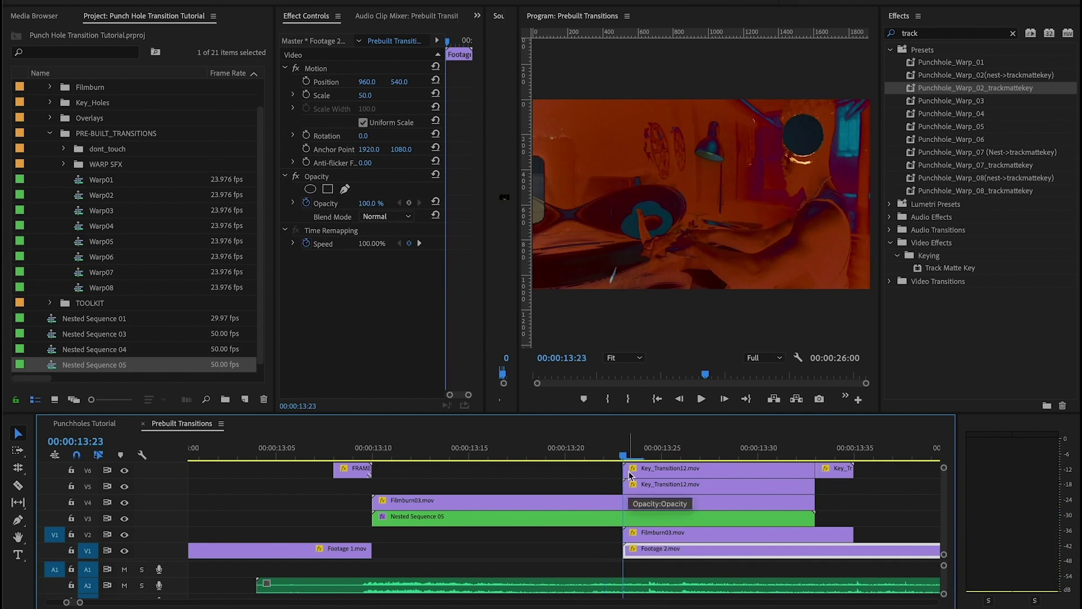
- Zoom out the timeline and preview the transition, scrubbing from 12:37 to 13:17
key("minus")
key("space")
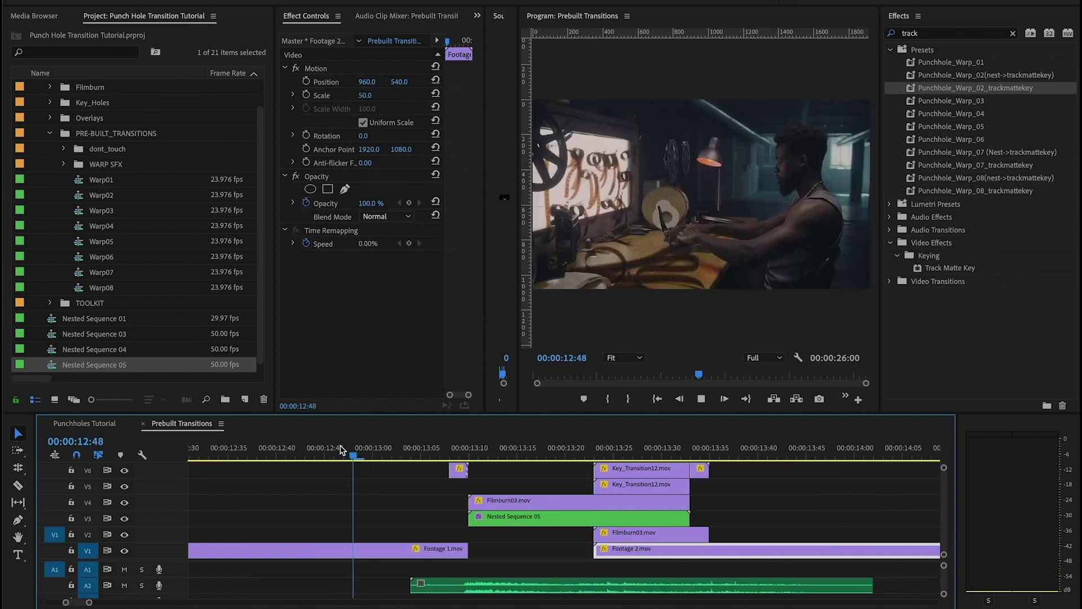
left_click(341, 450)
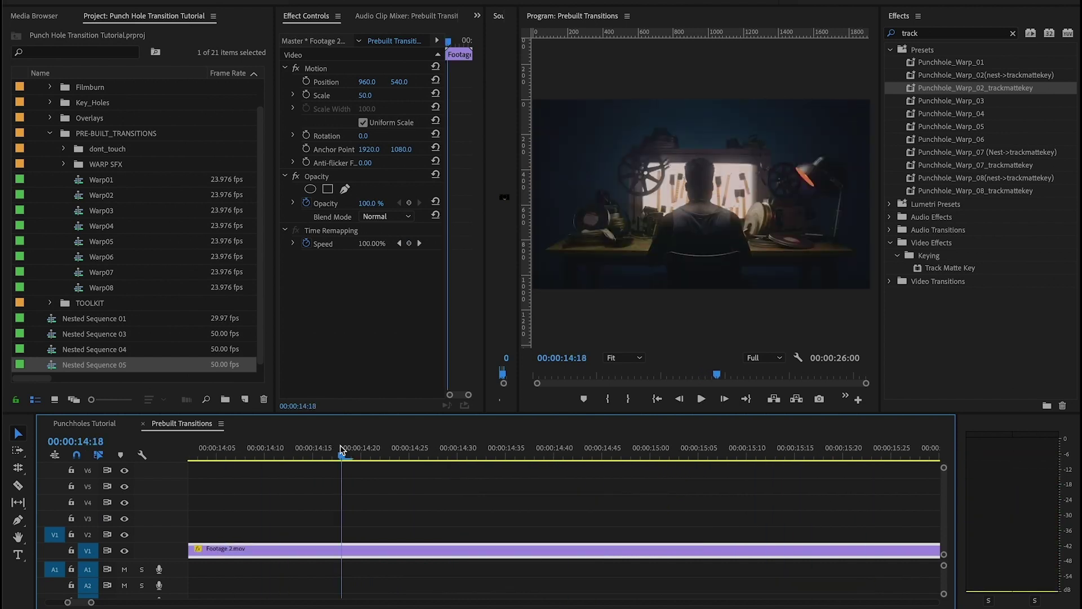
key("minus")
key("minus")
left_click(331, 455)
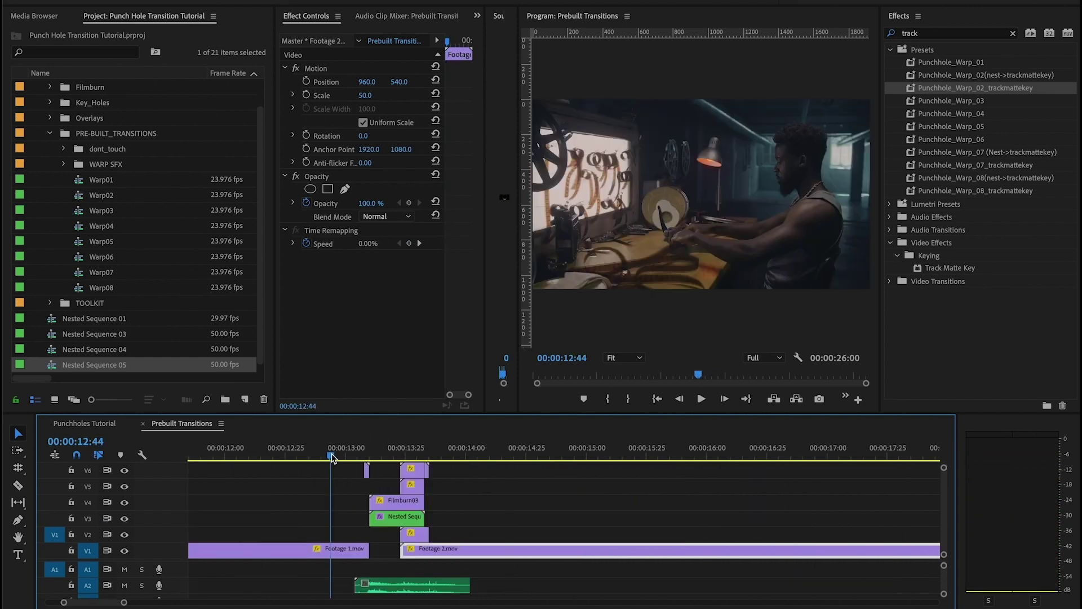
key("space")
key("space")
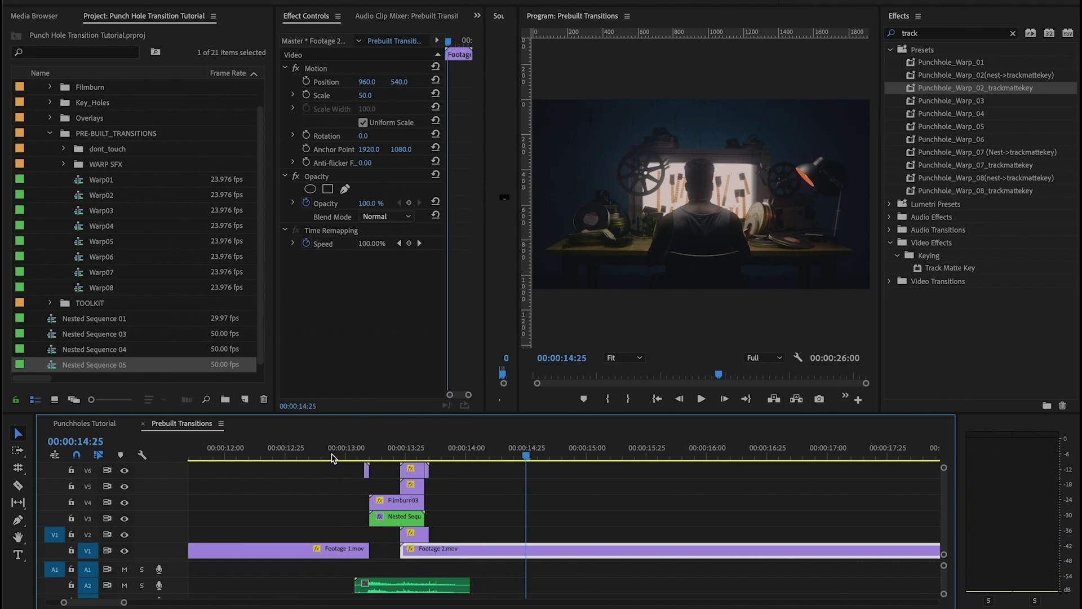
left_click(315, 455)
left_click_drag(316, 458, 386, 456)
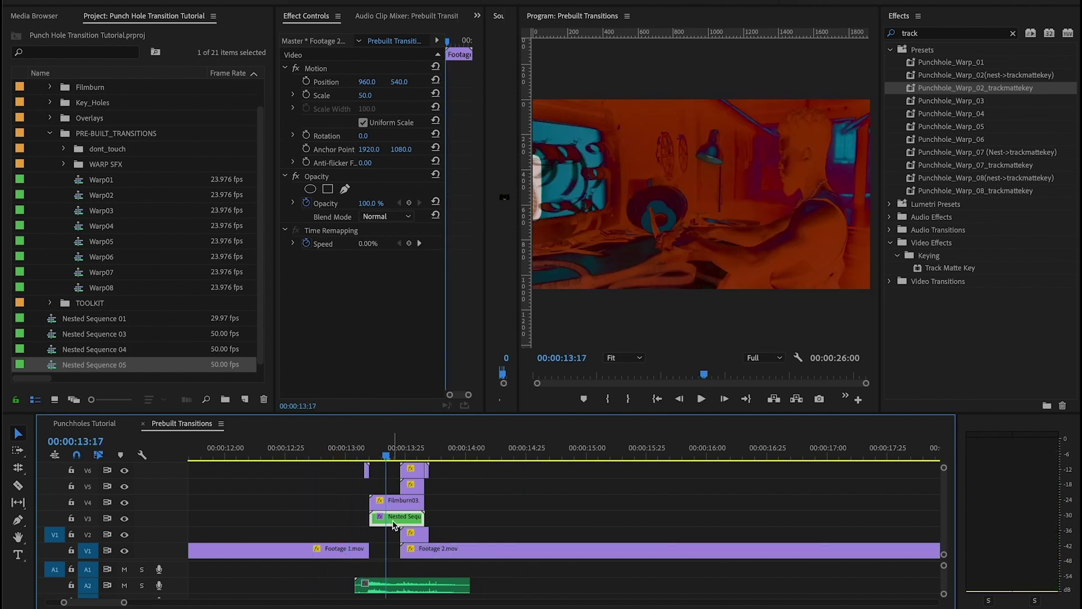
double_click(394, 517)
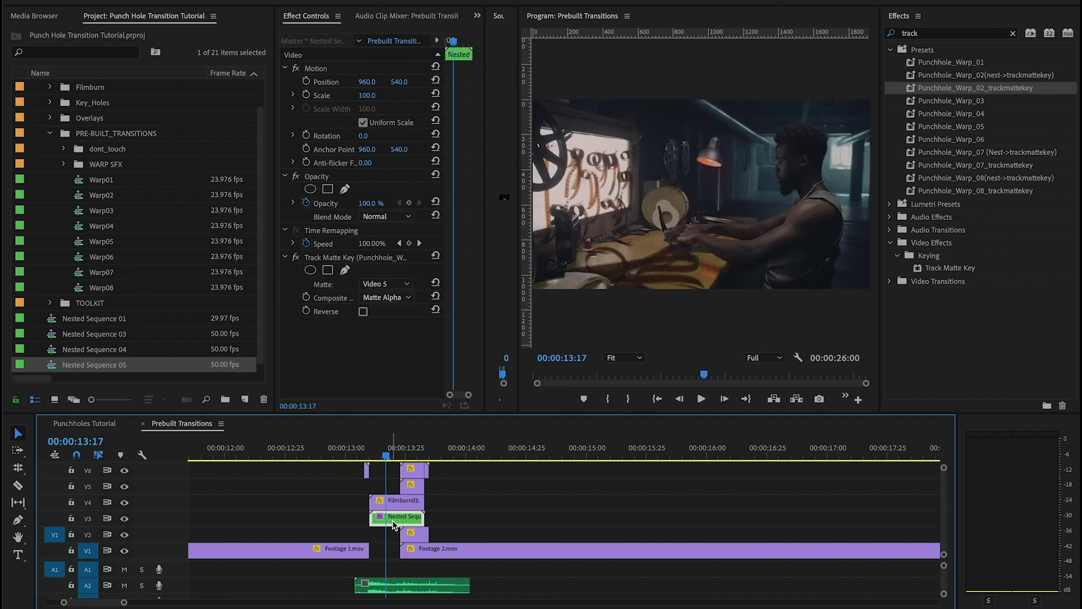
left_click(376, 520)
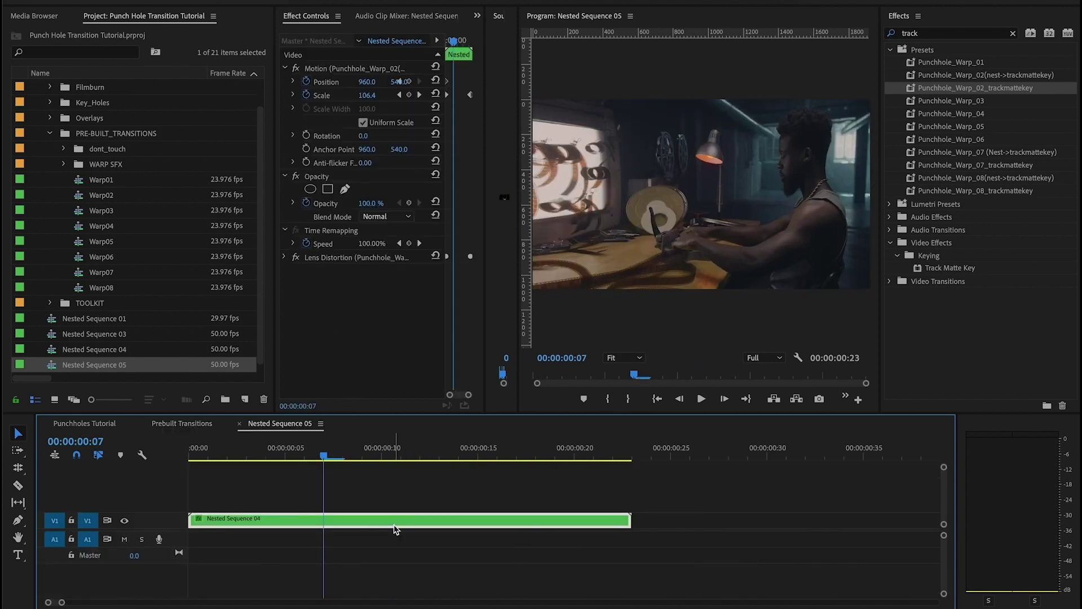
left_click(936, 77)
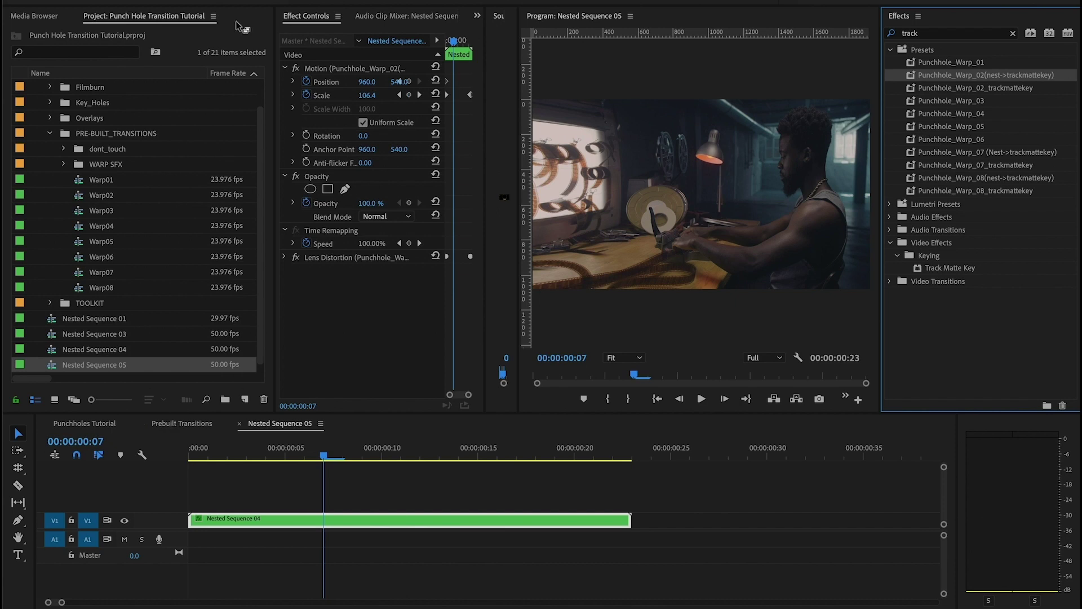
left_click(192, 427)
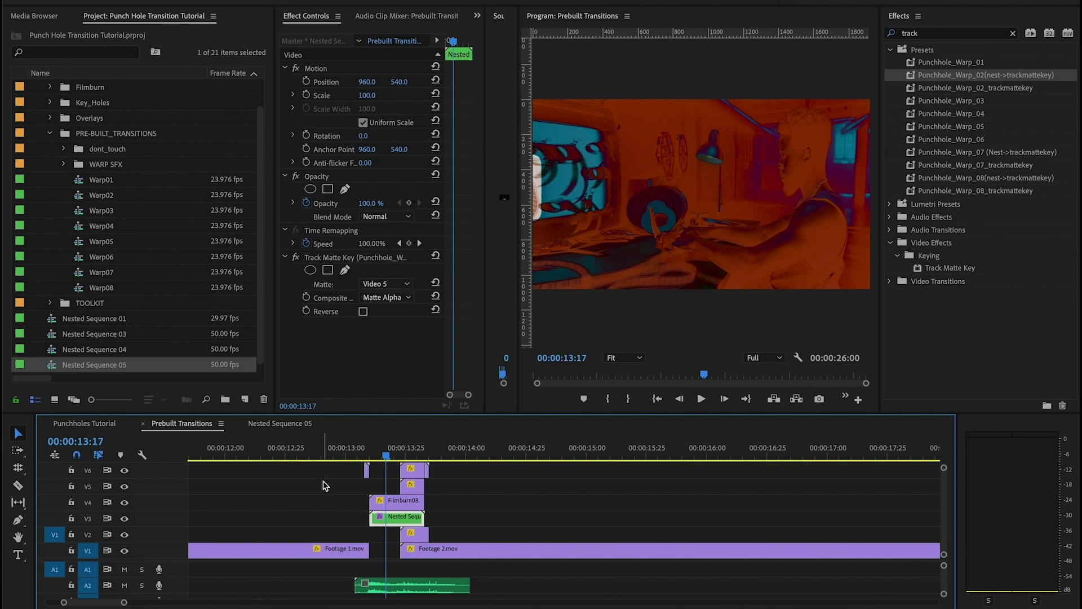
- Keep the nested clip's Track Matte Key matte set to Video 5
left_click(388, 502)
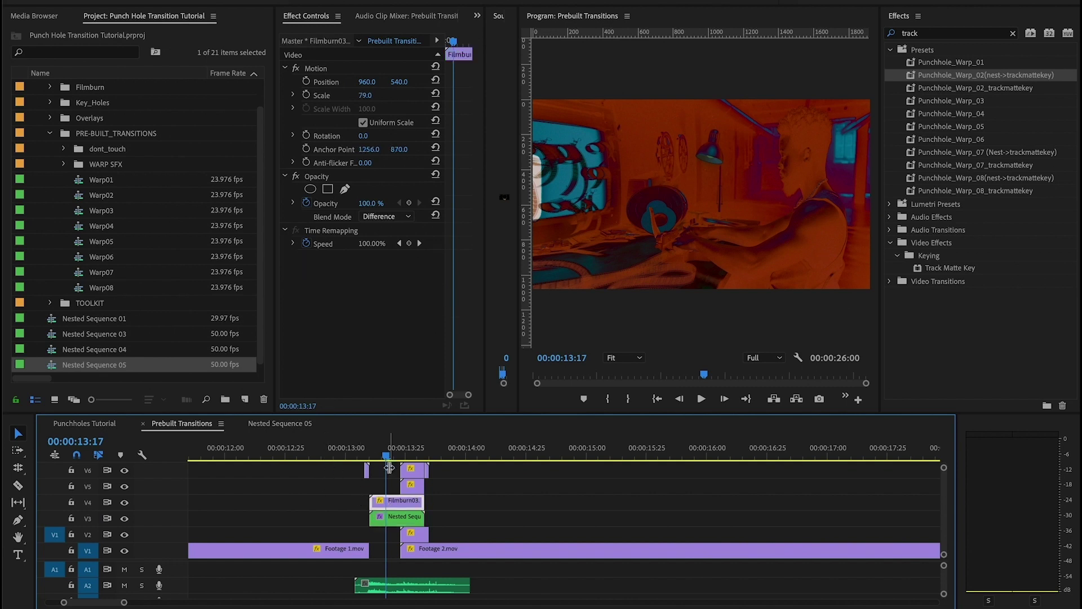
left_click(399, 519)
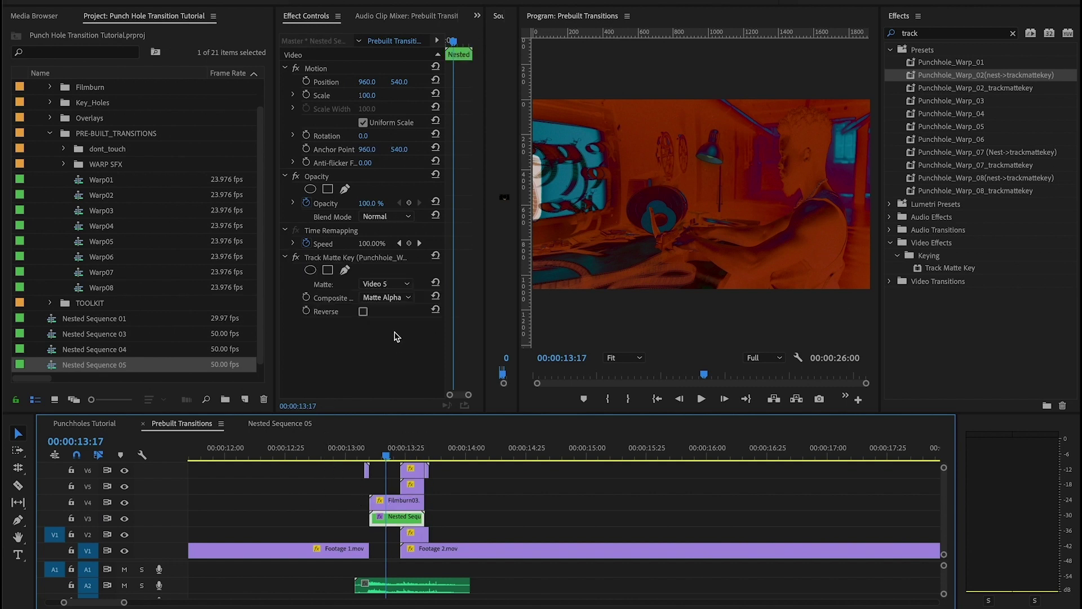
left_click(386, 284)
left_click(383, 286)
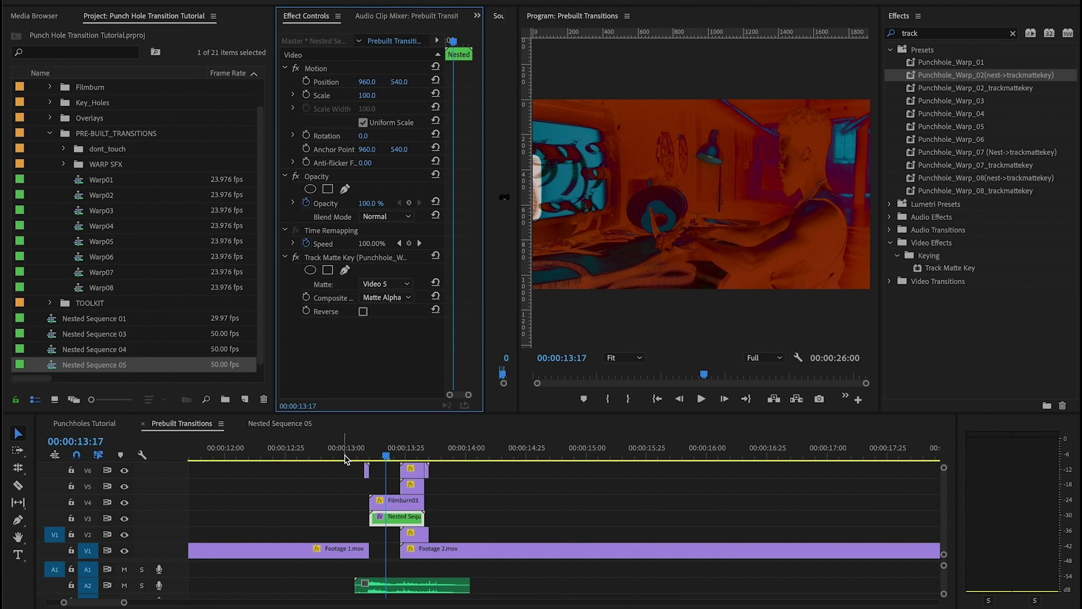
- Play through the finished Warp02 punch-hole transition from just before it
left_click(291, 457)
key("space")
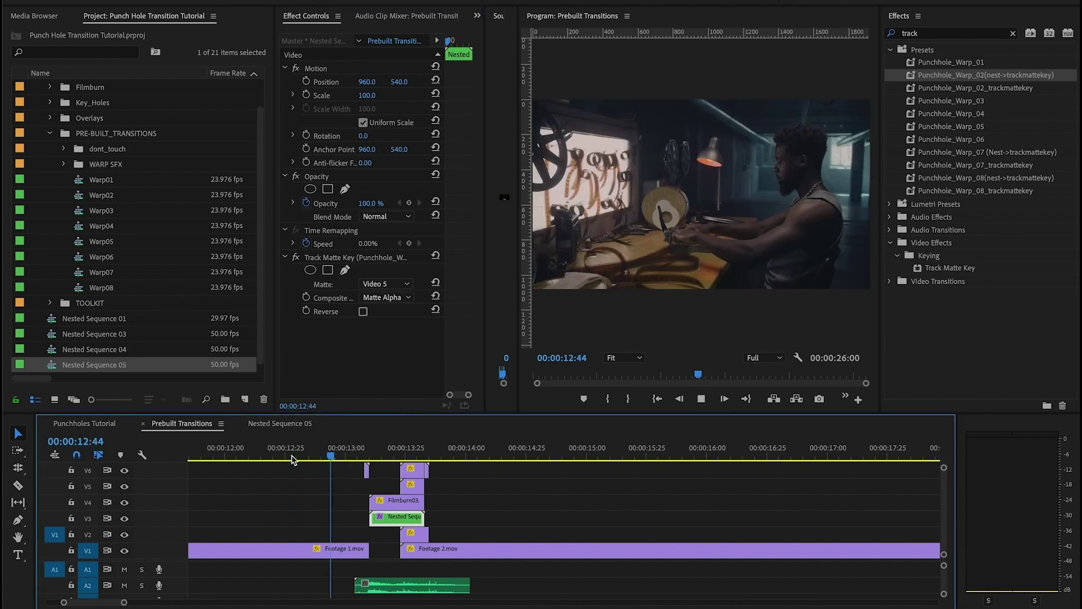
key("space")
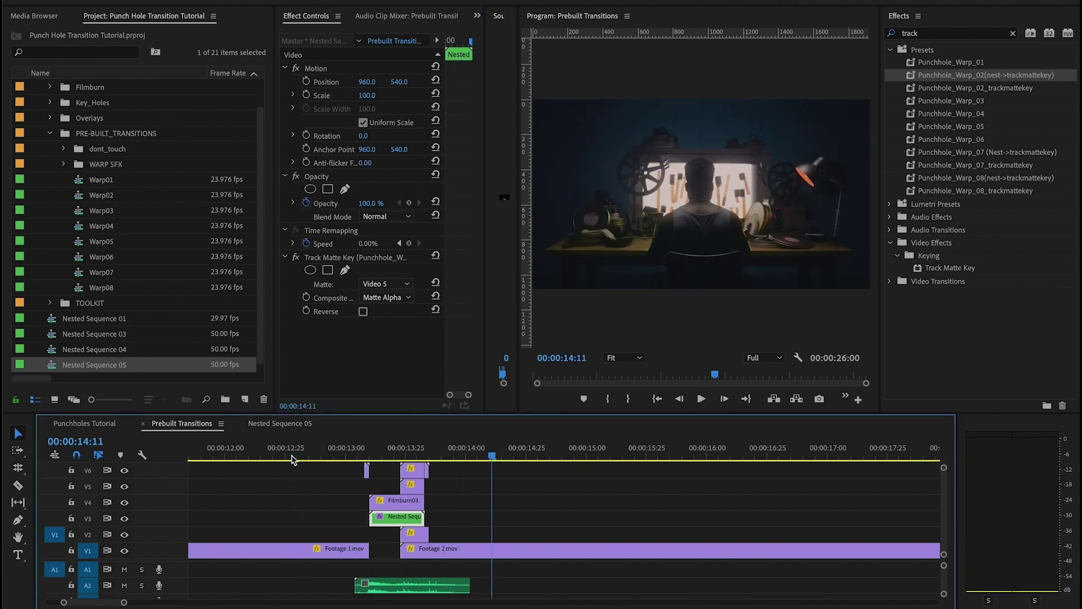